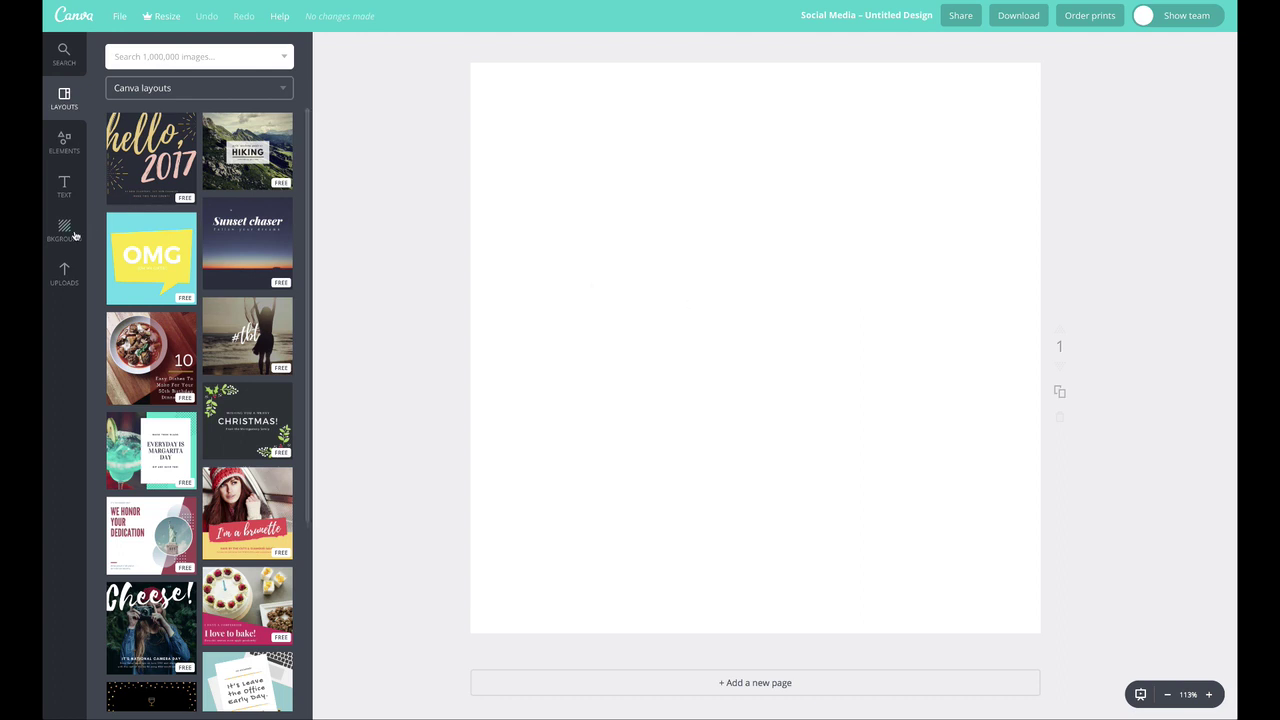
- Add an 'Add heading' title and an 'Add subheading' line to the page
click(60, 188)
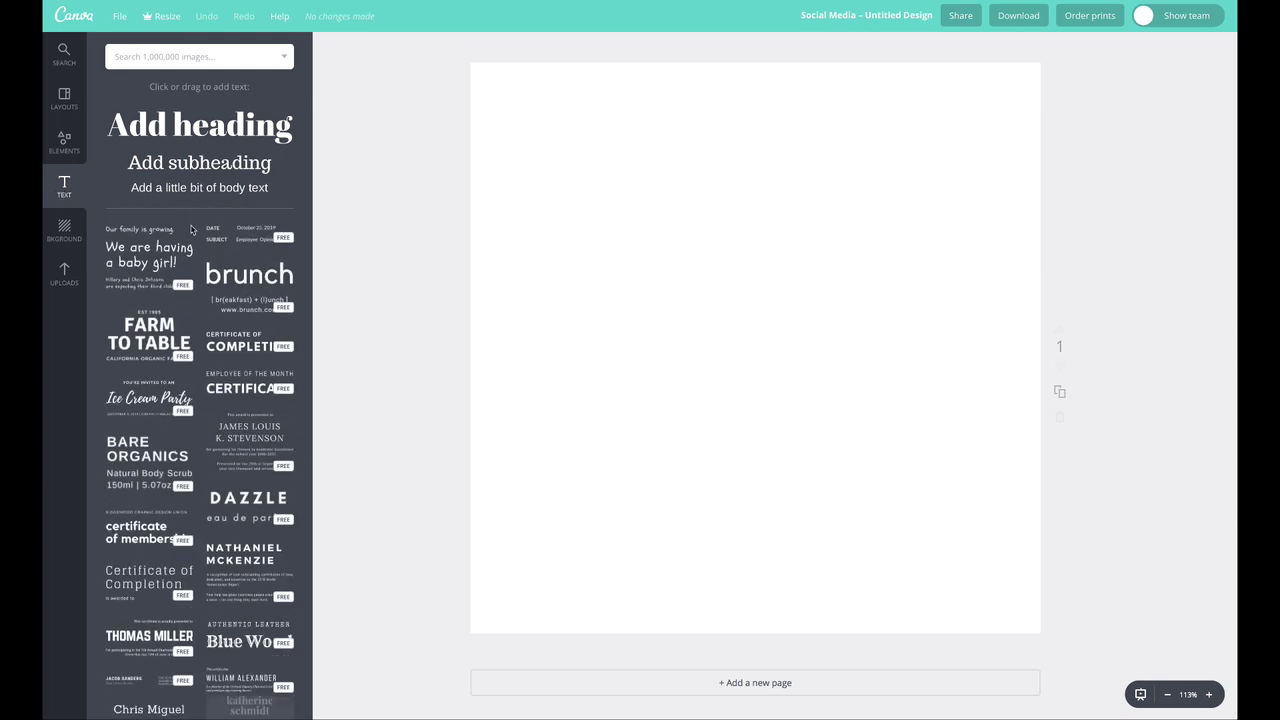
drag(199, 125, 708, 183)
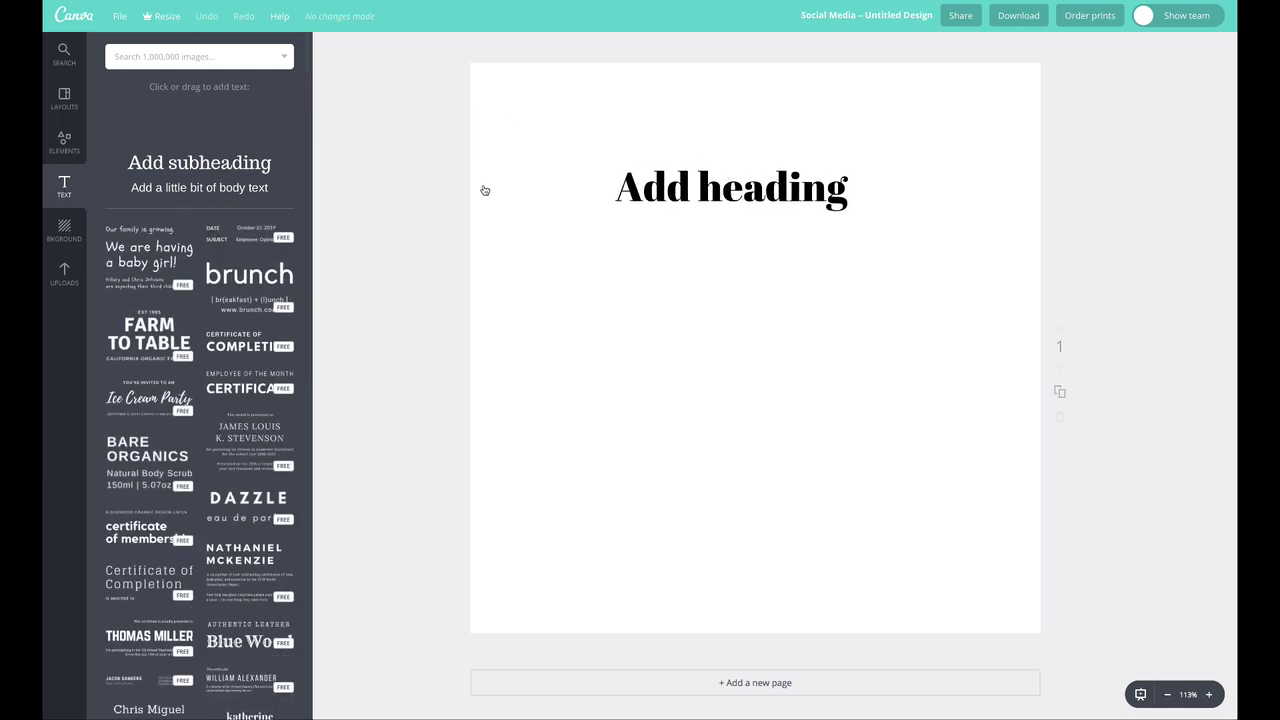
drag(199, 162, 774, 255)
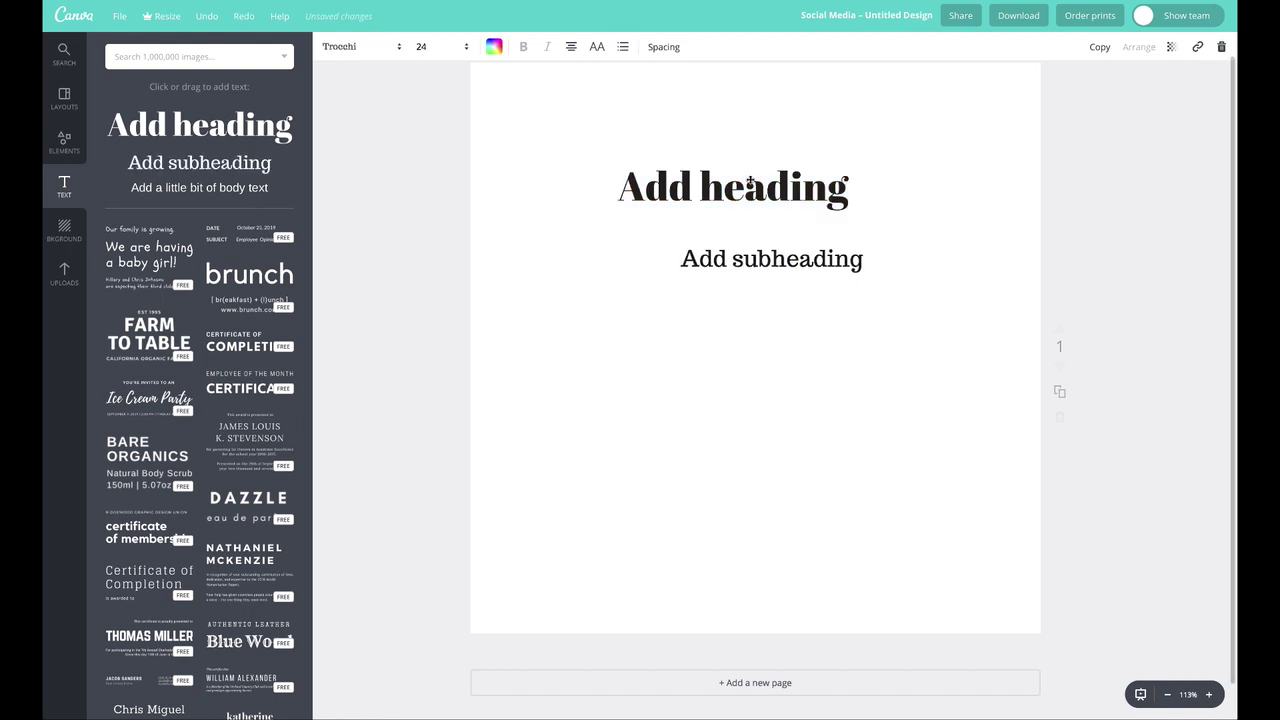
- Add a square shape, colour it green, and resize it below the subheading
click(63, 150)
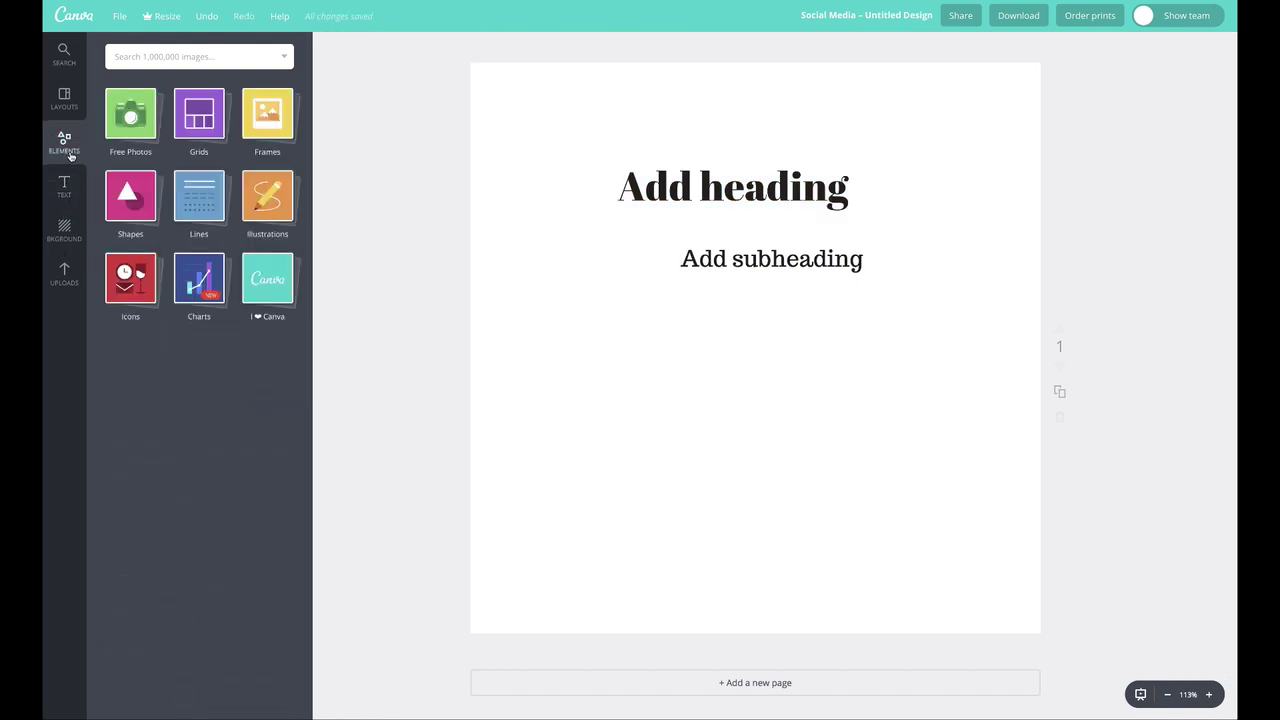
click(136, 196)
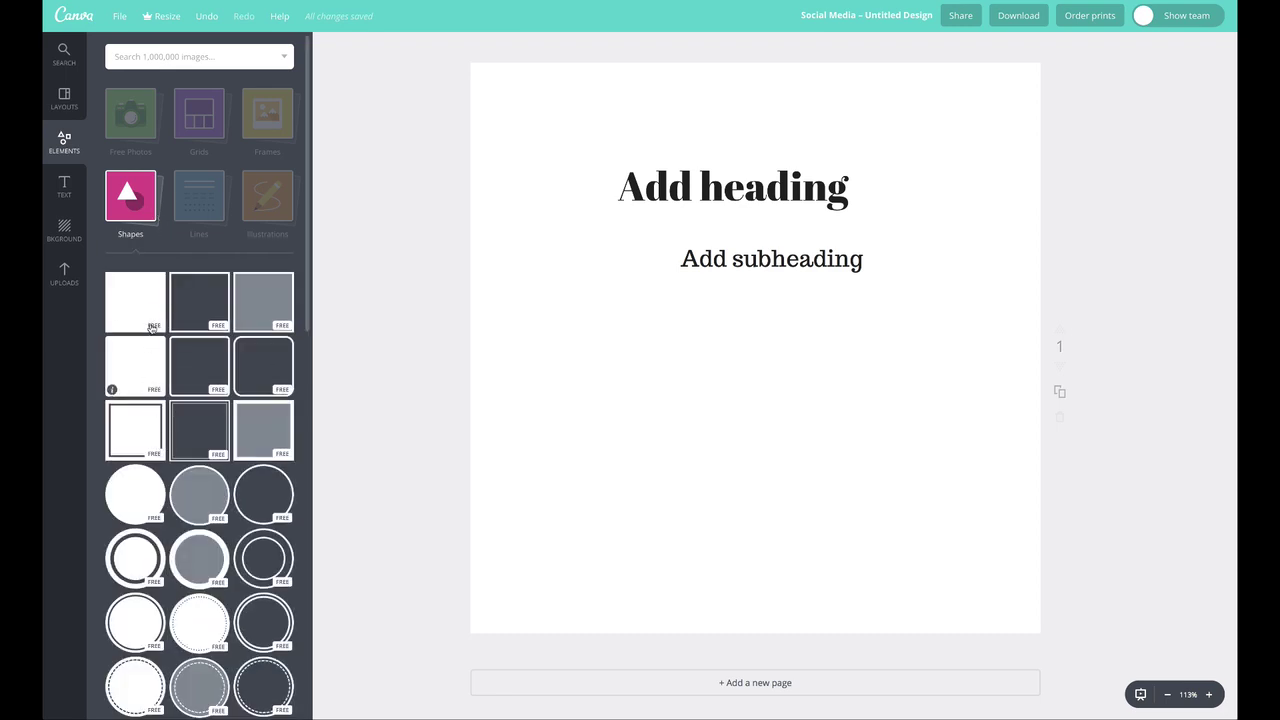
drag(140, 305, 671, 294)
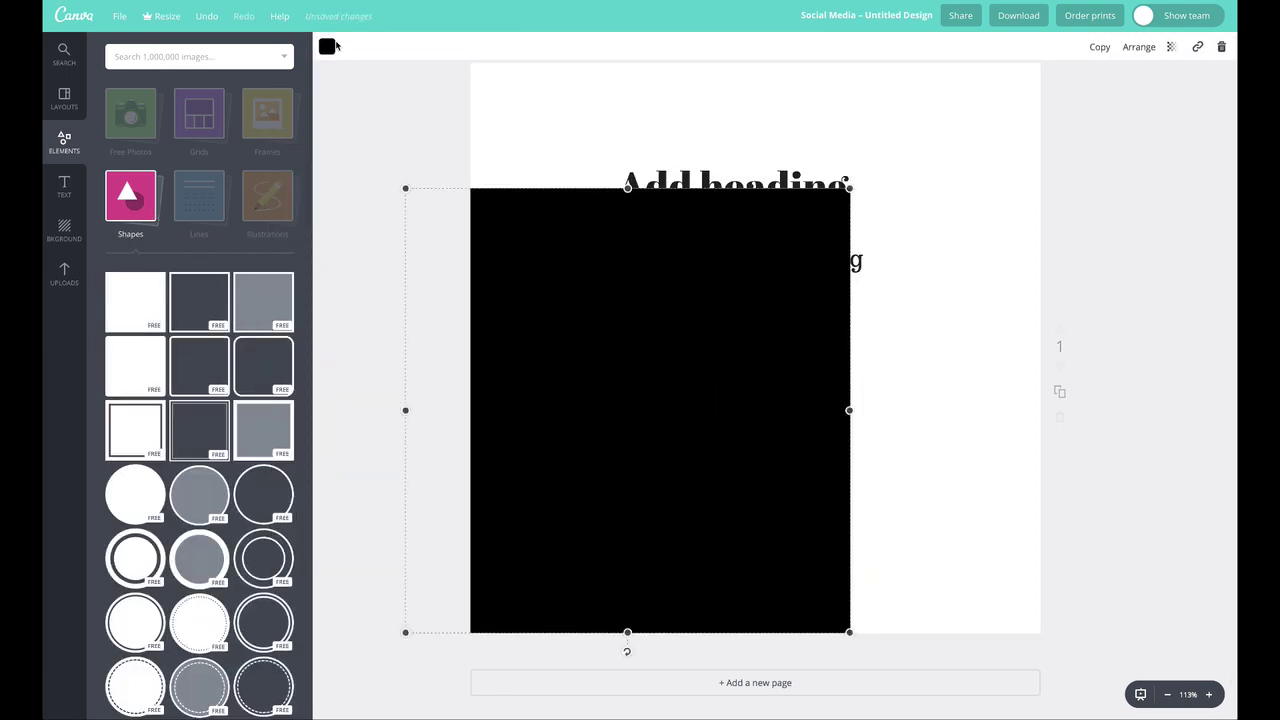
click(328, 47)
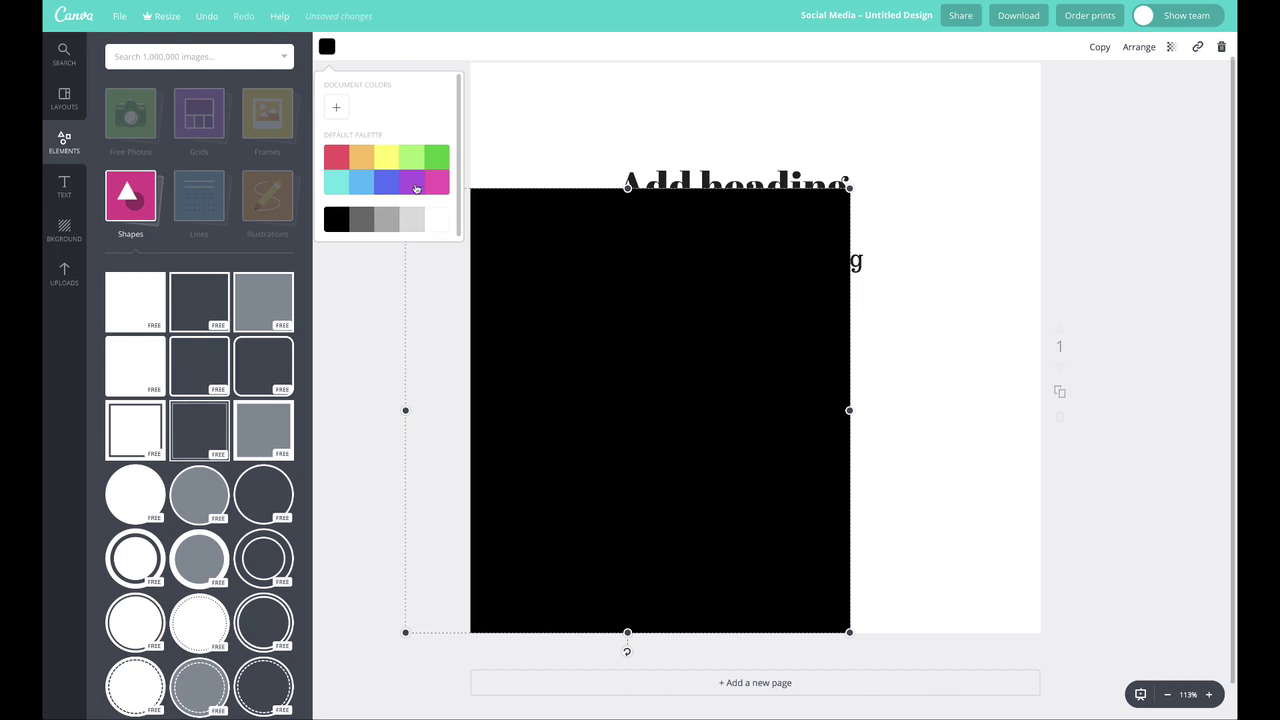
click(437, 157)
click(837, 253)
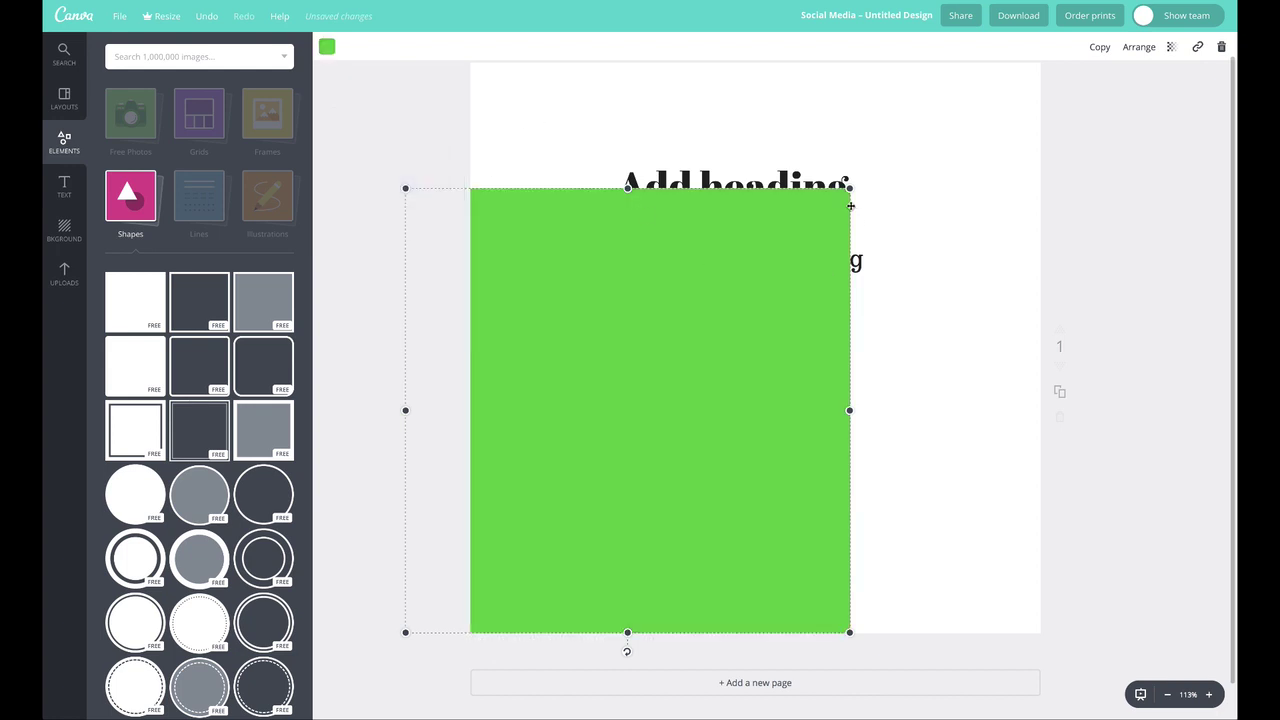
drag(758, 261, 715, 343)
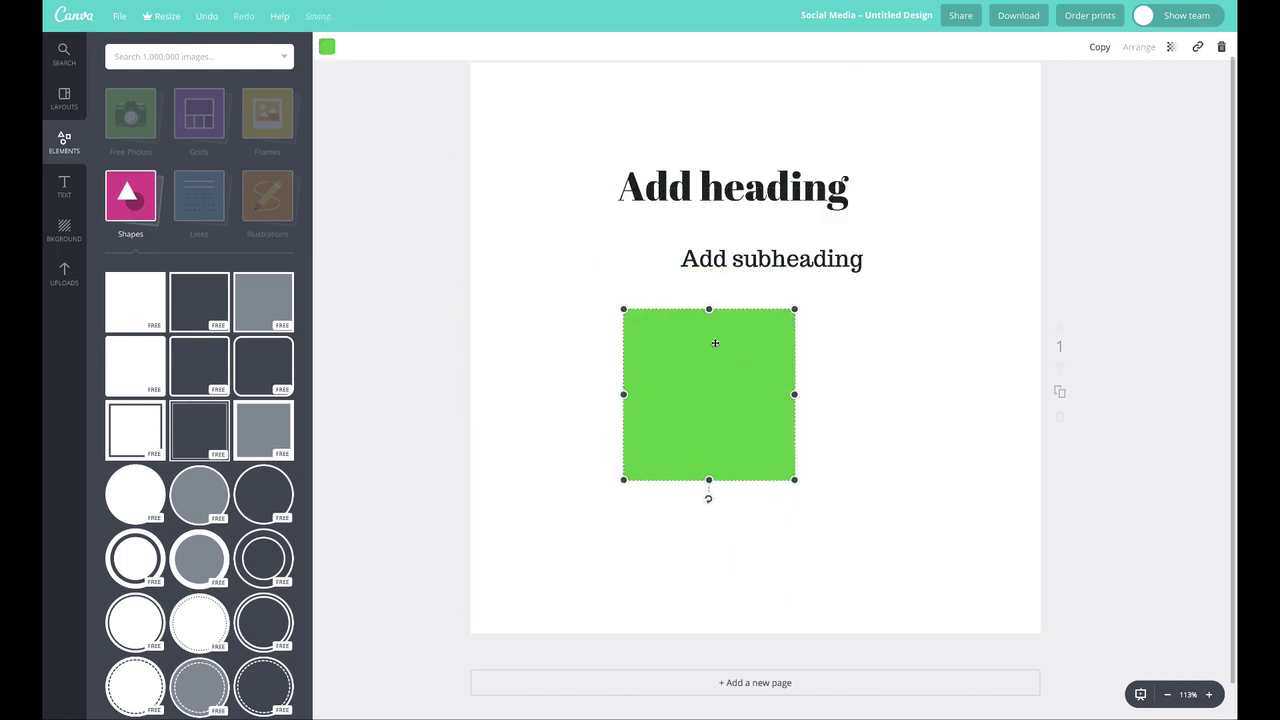
- Place the uploaded forest photo of a woman on the page, shrunk beside the green square
click(65, 276)
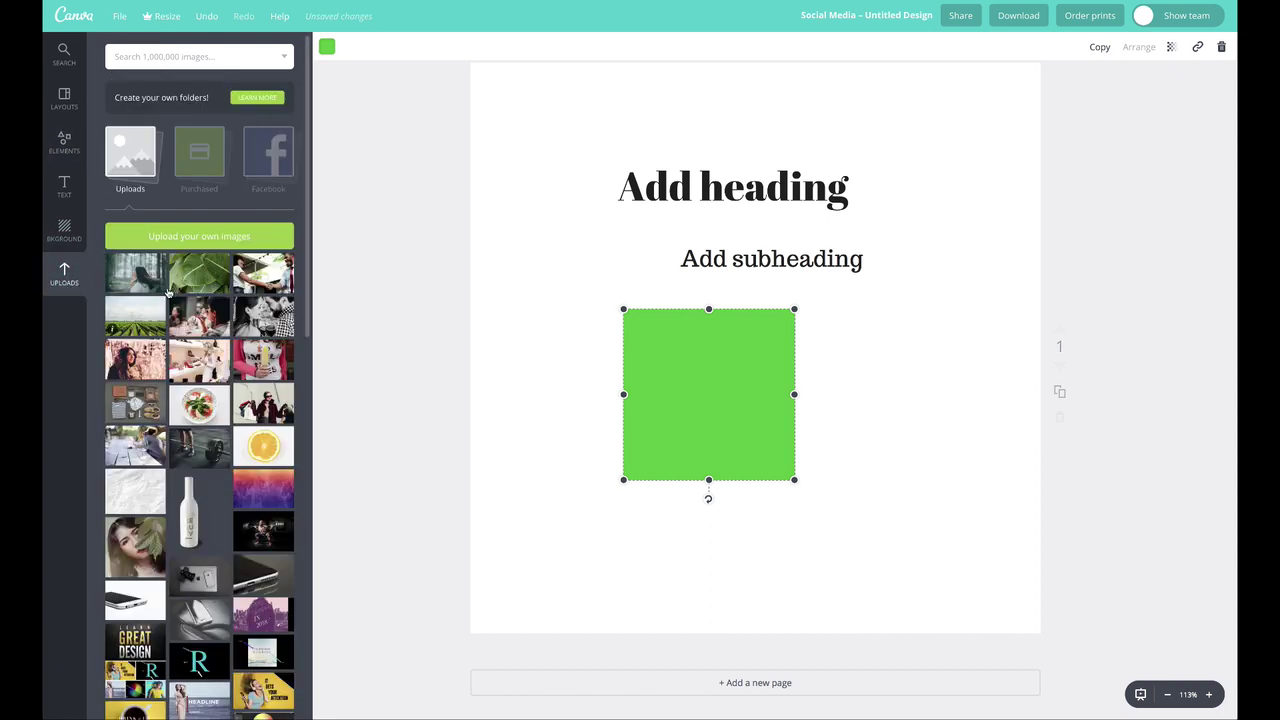
drag(135, 272, 956, 315)
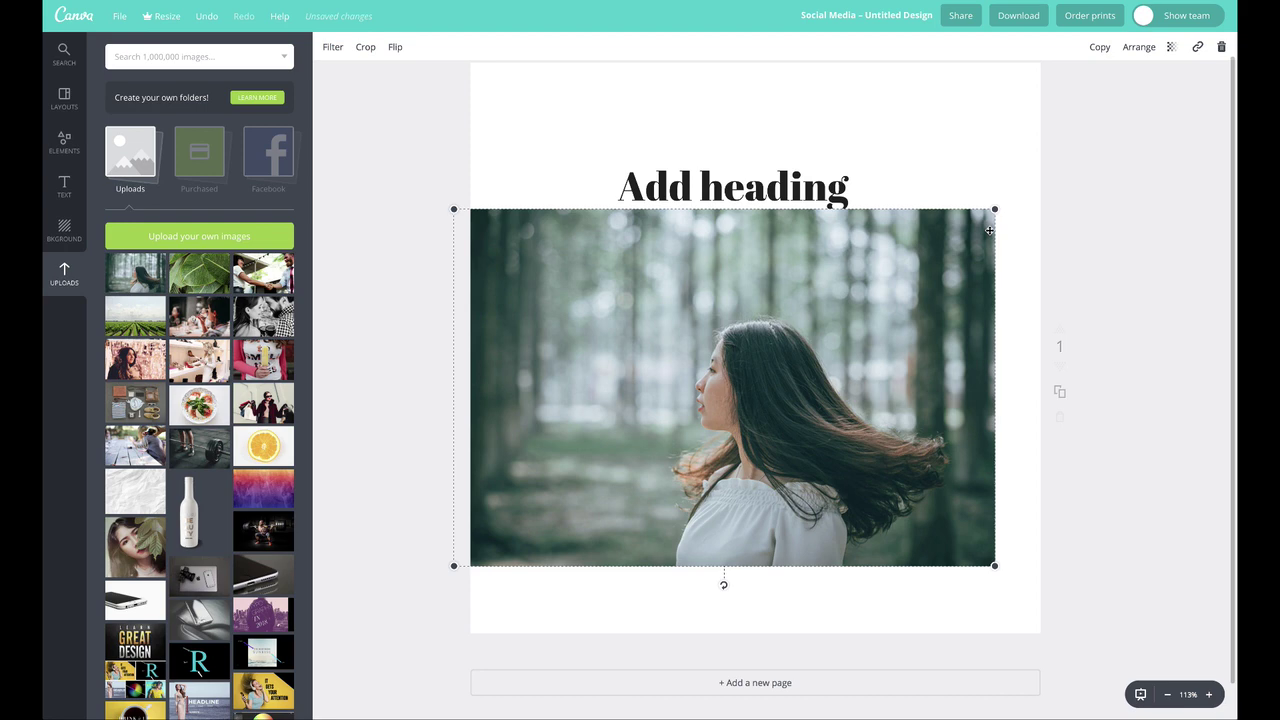
drag(983, 220, 663, 429)
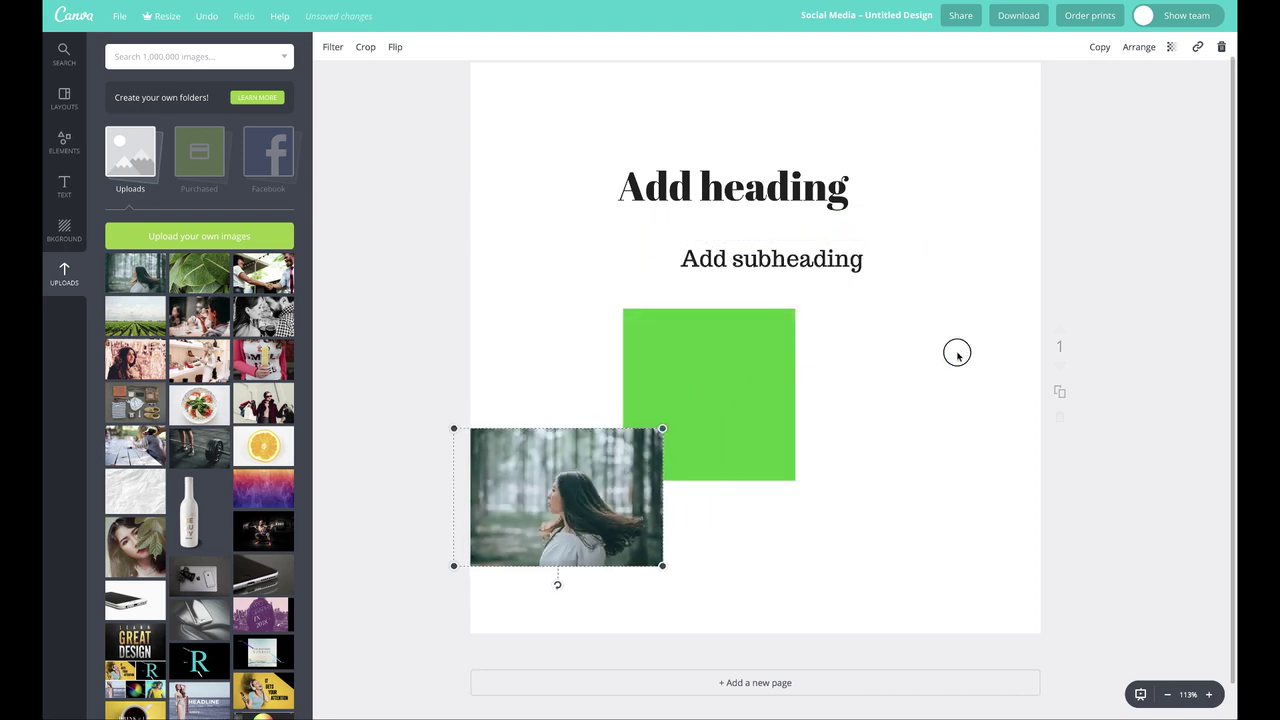
drag(635, 478, 964, 450)
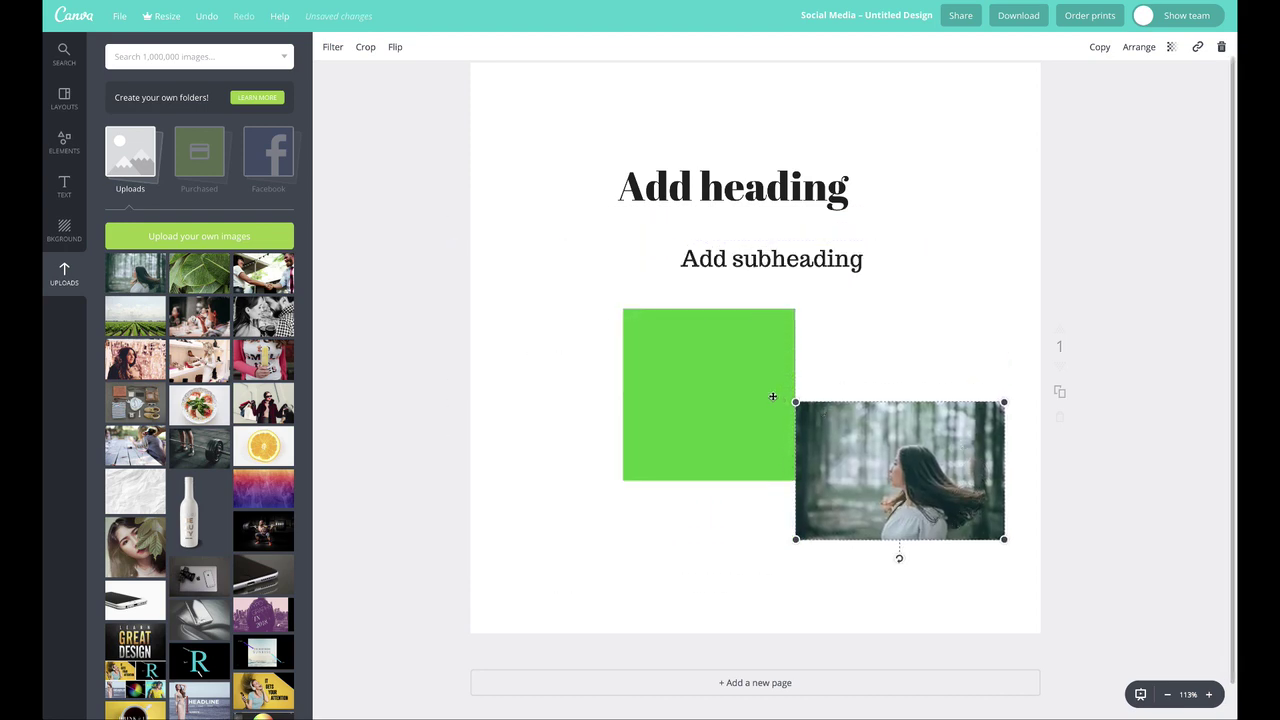
- Move the green square and enlarge it to cover the whole page
drag(723, 385, 623, 381)
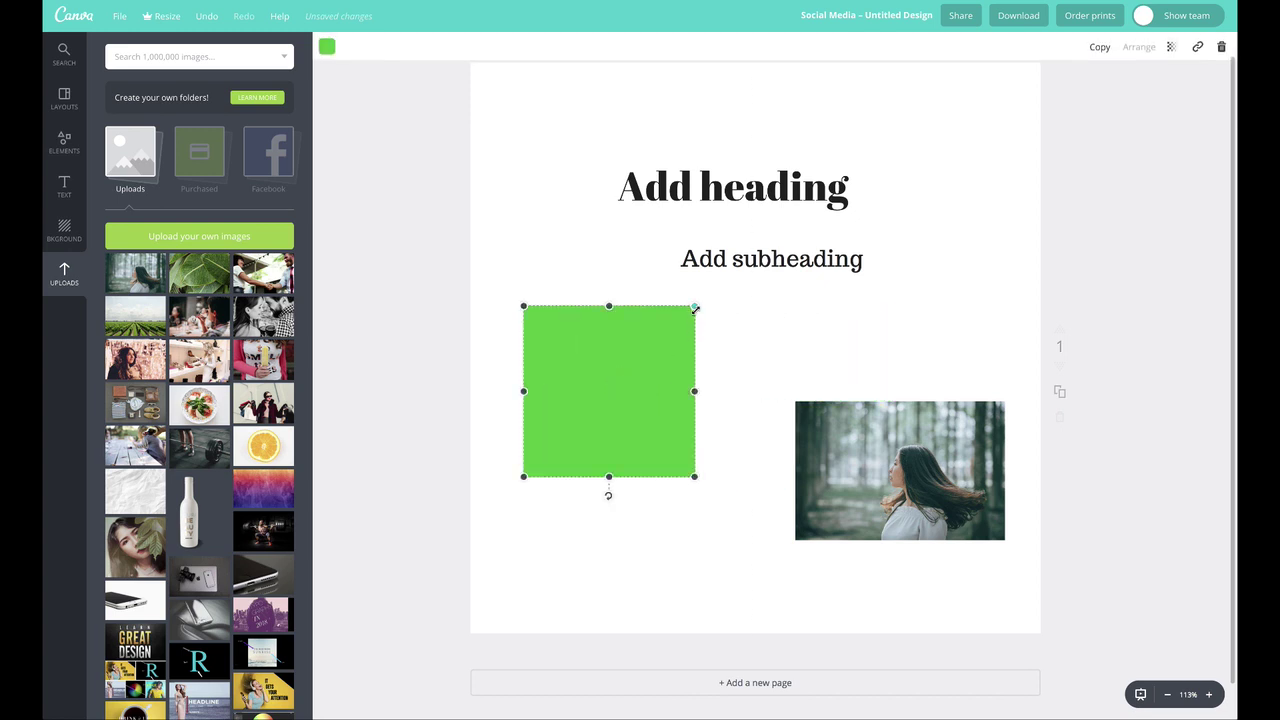
drag(694, 306, 1135, 20)
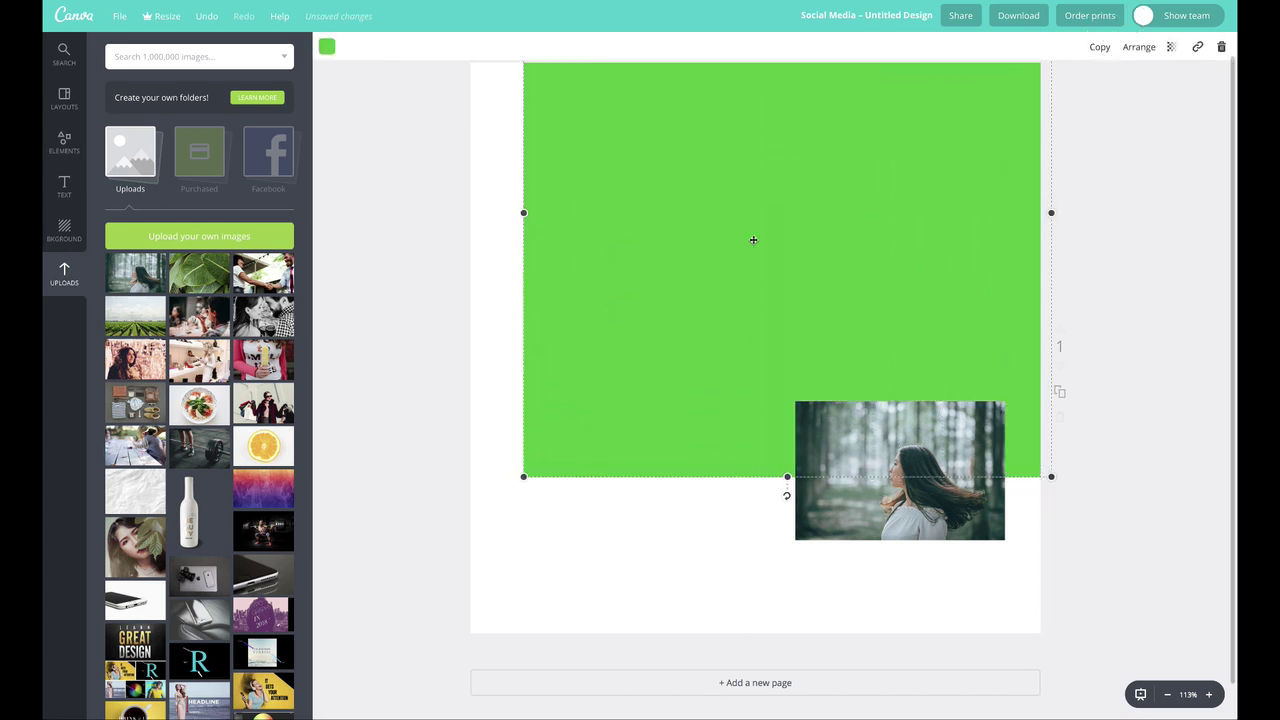
drag(524, 478, 367, 707)
drag(651, 206, 663, 251)
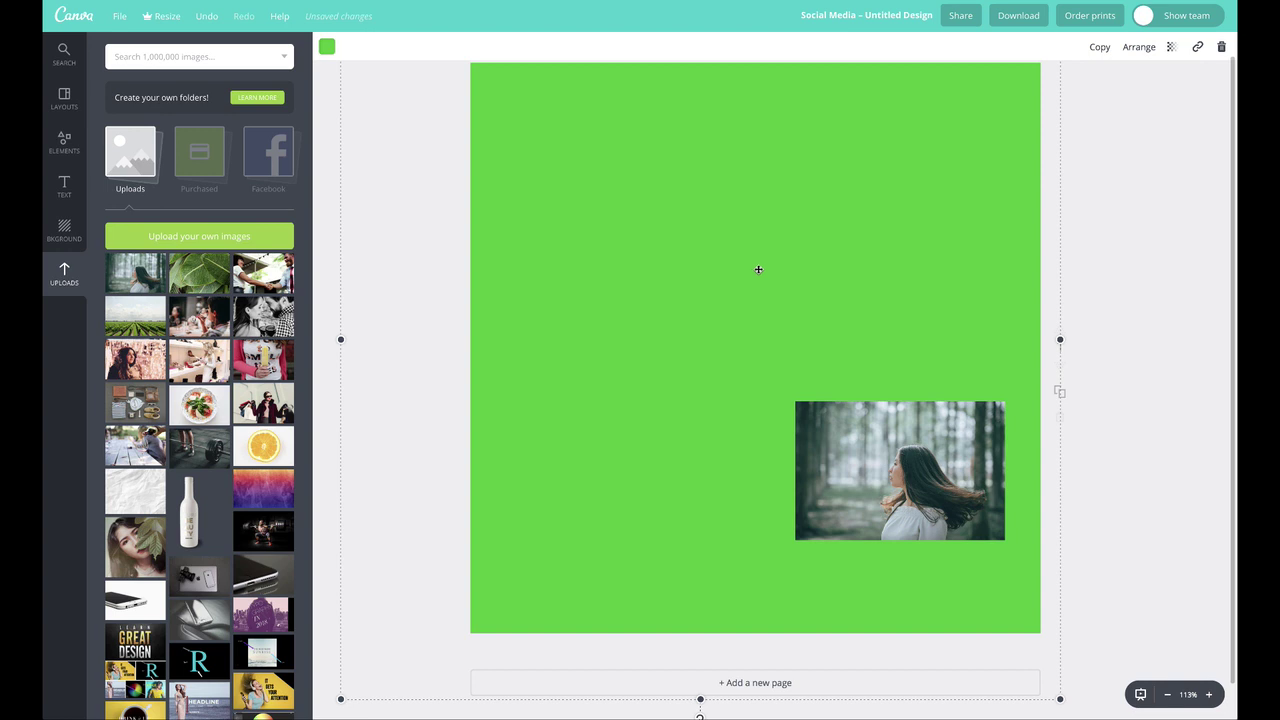
- Send the green rectangle back twice so the heading and subheading show over it
click(1142, 48)
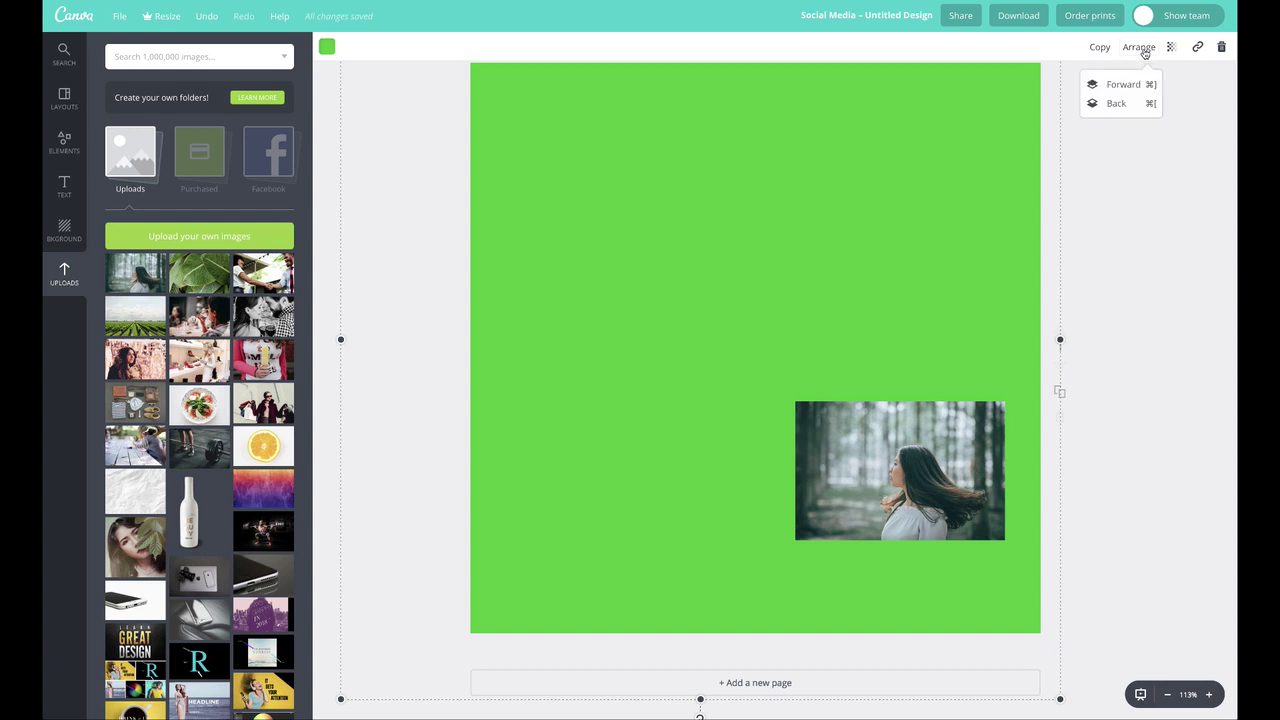
click(1120, 105)
click(1121, 105)
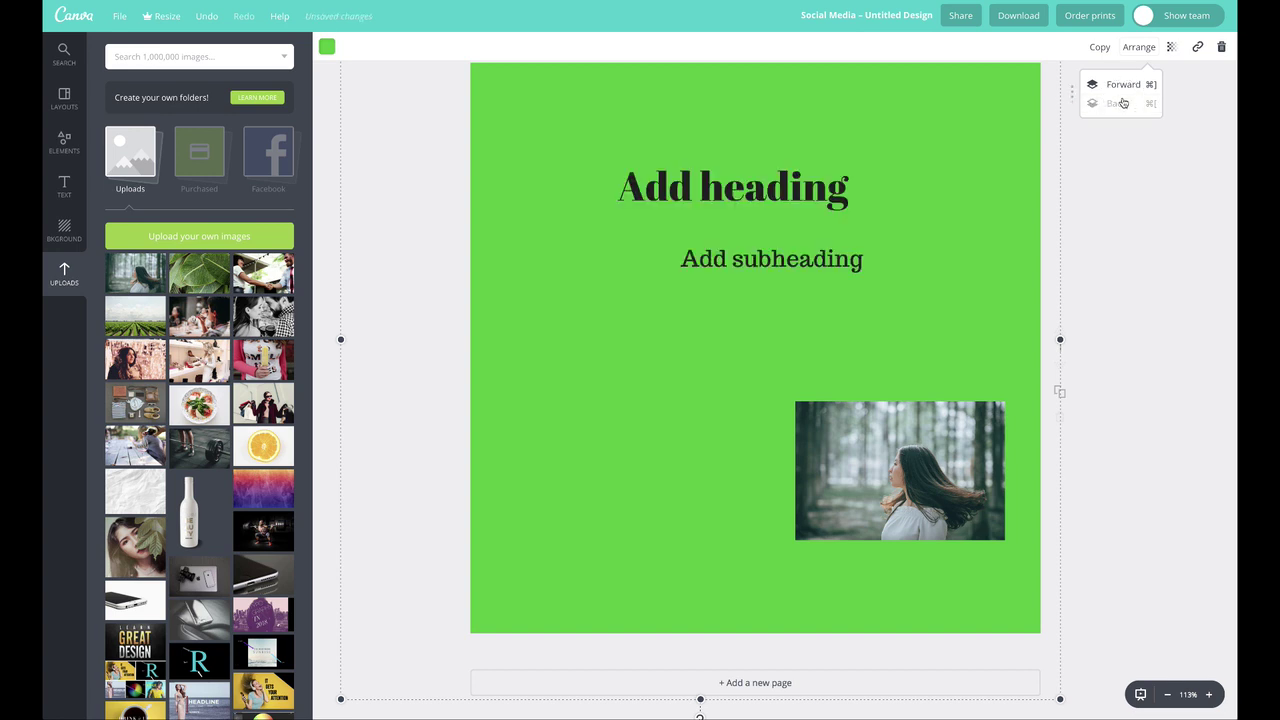
click(1111, 214)
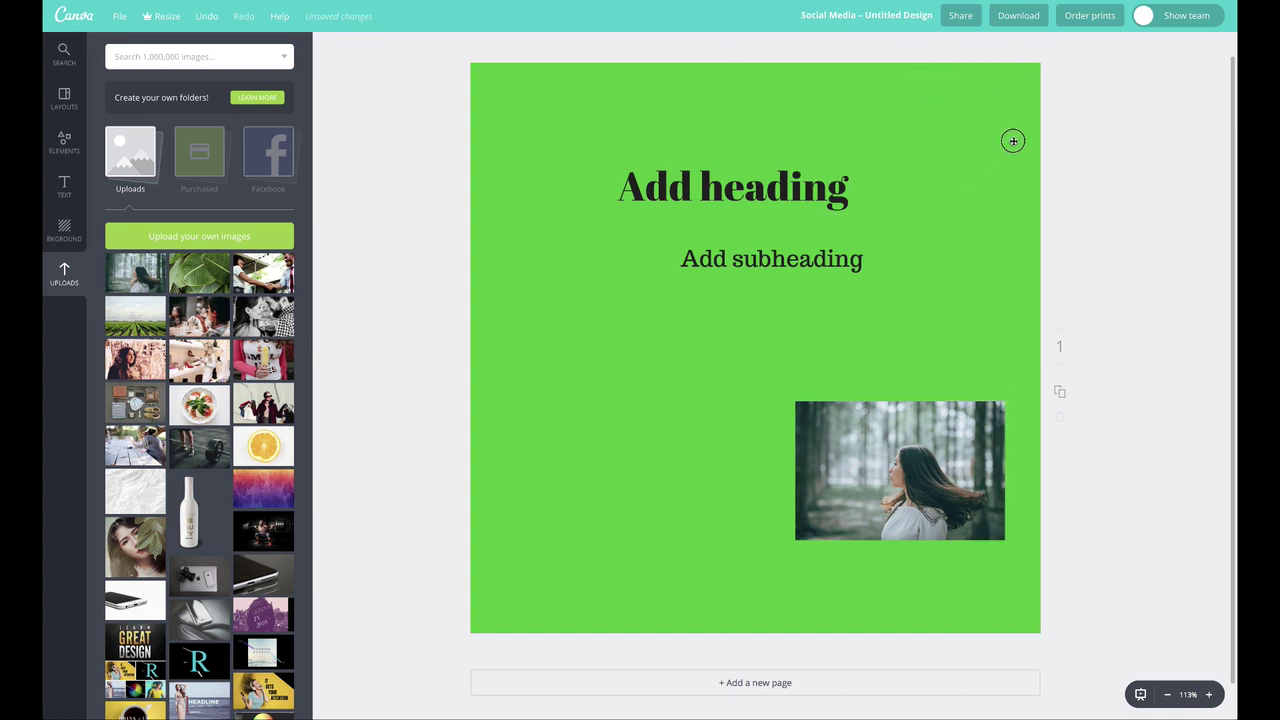
- Make the heading white at size 120 and widen its text box
click(732, 198)
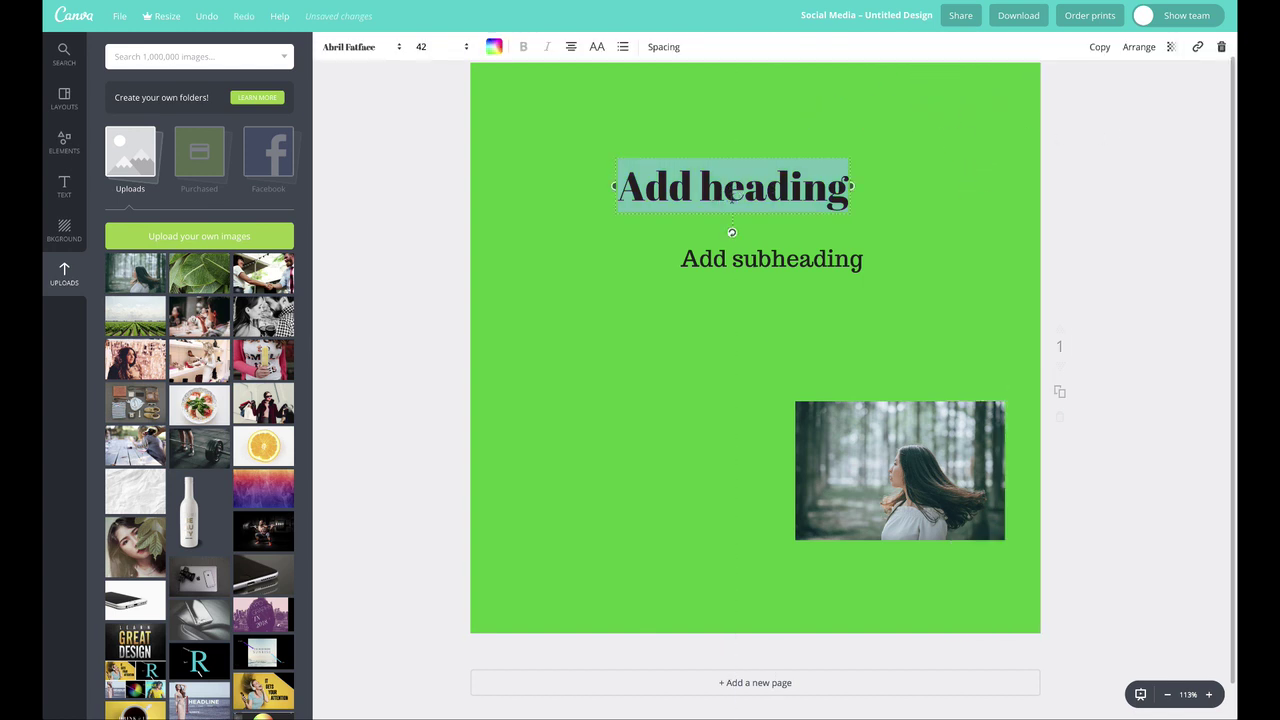
click(493, 48)
click(603, 221)
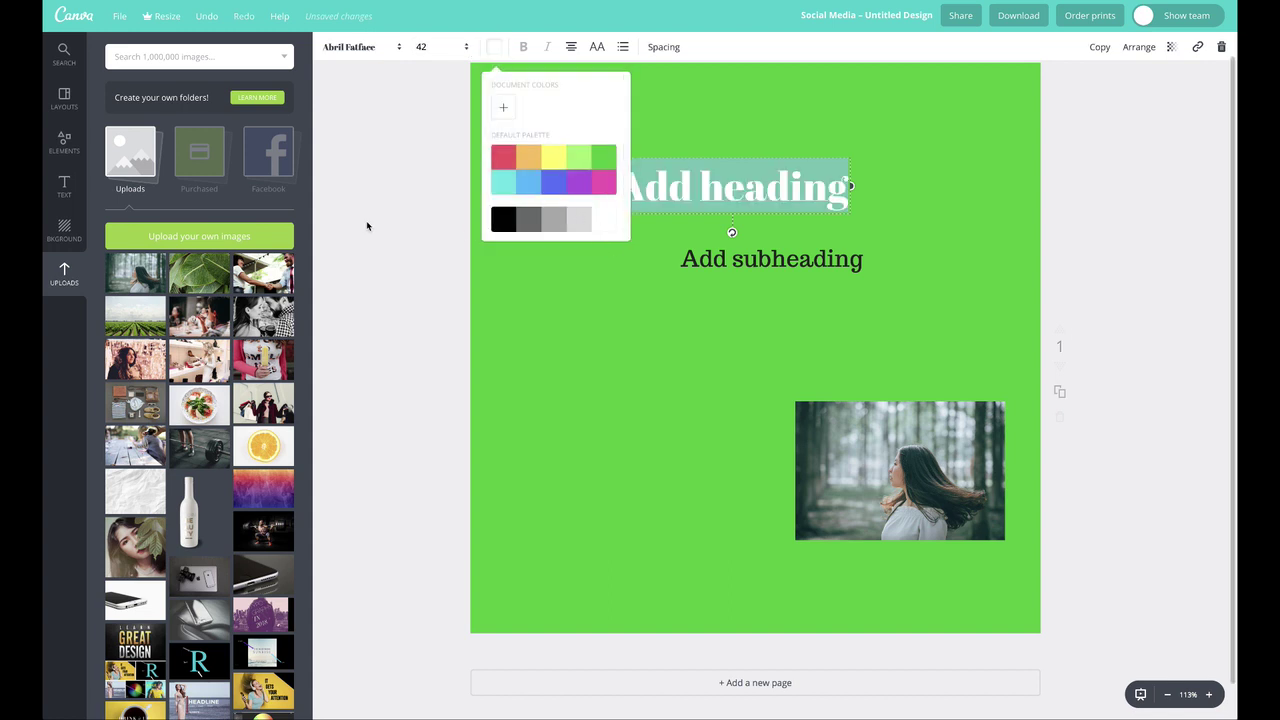
click(737, 169)
click(368, 178)
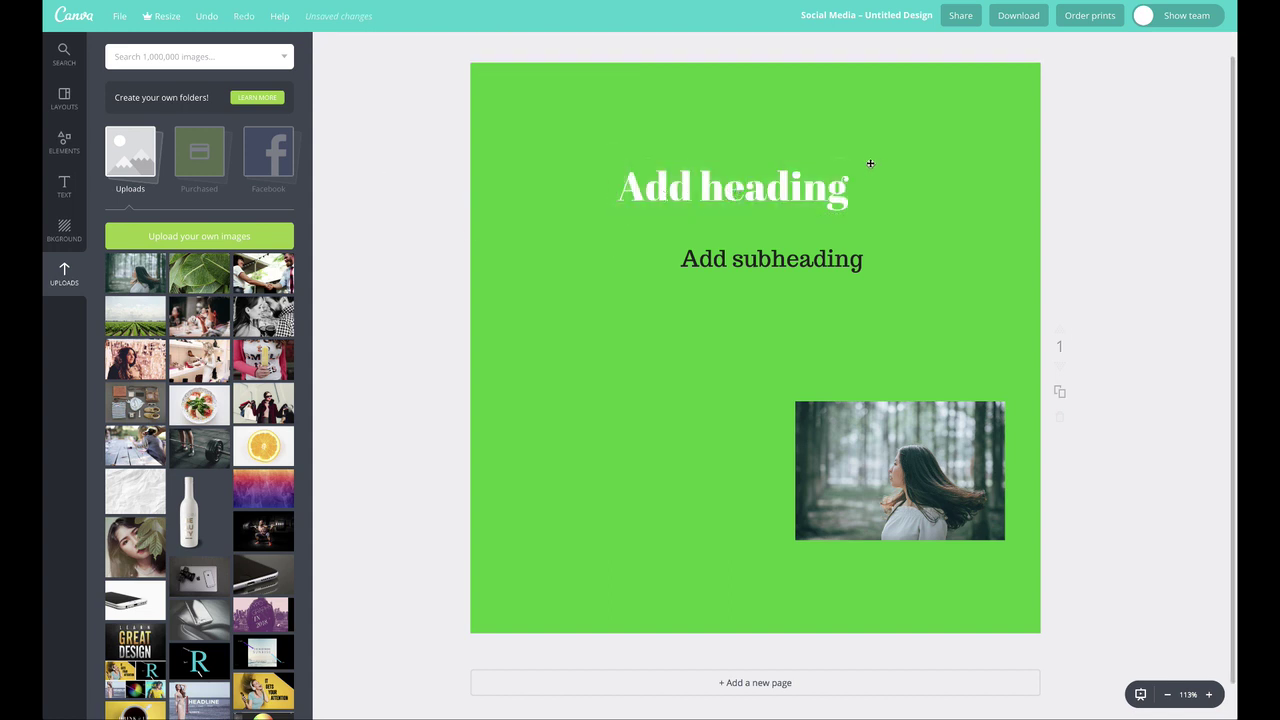
double_click(808, 186)
click(434, 47)
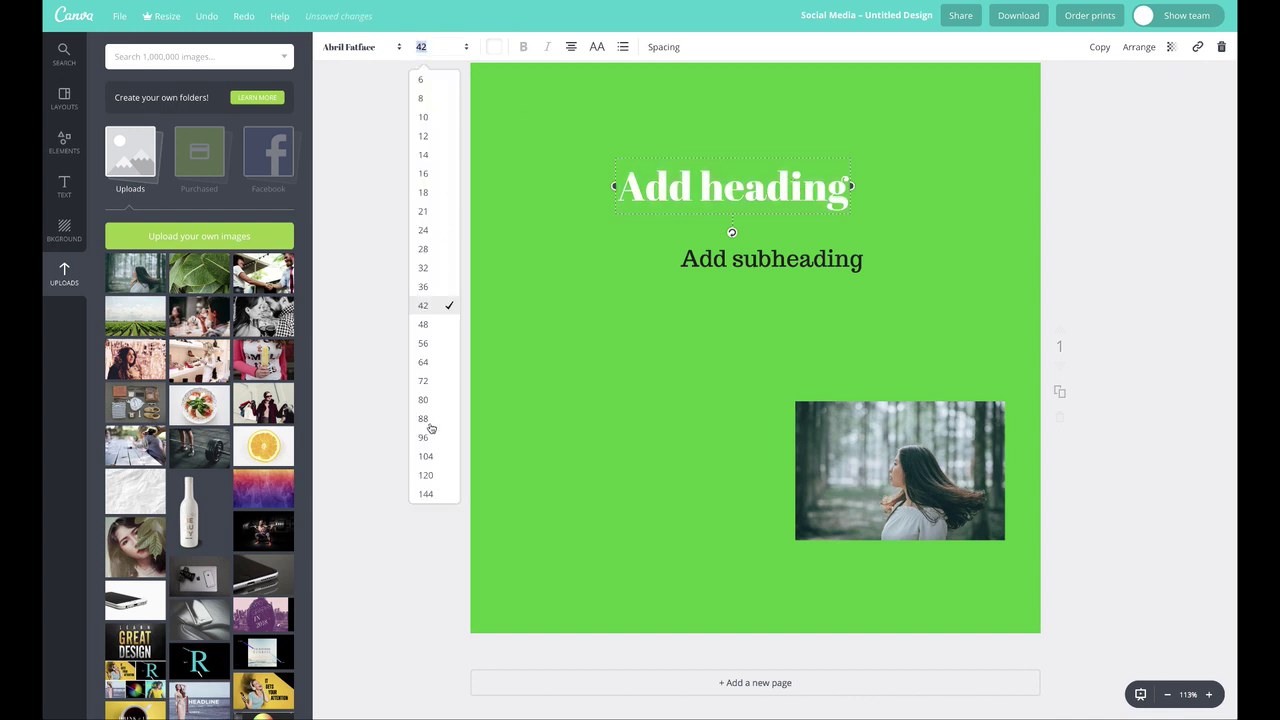
click(425, 475)
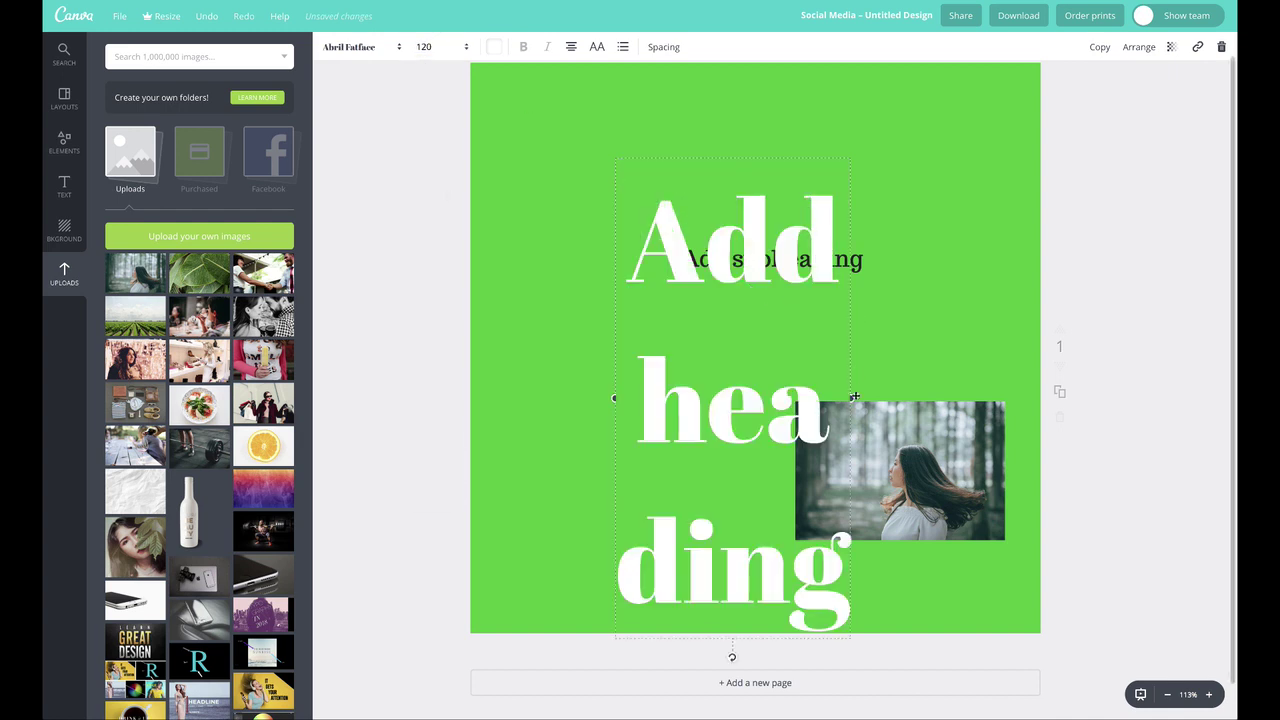
drag(848, 595, 948, 395)
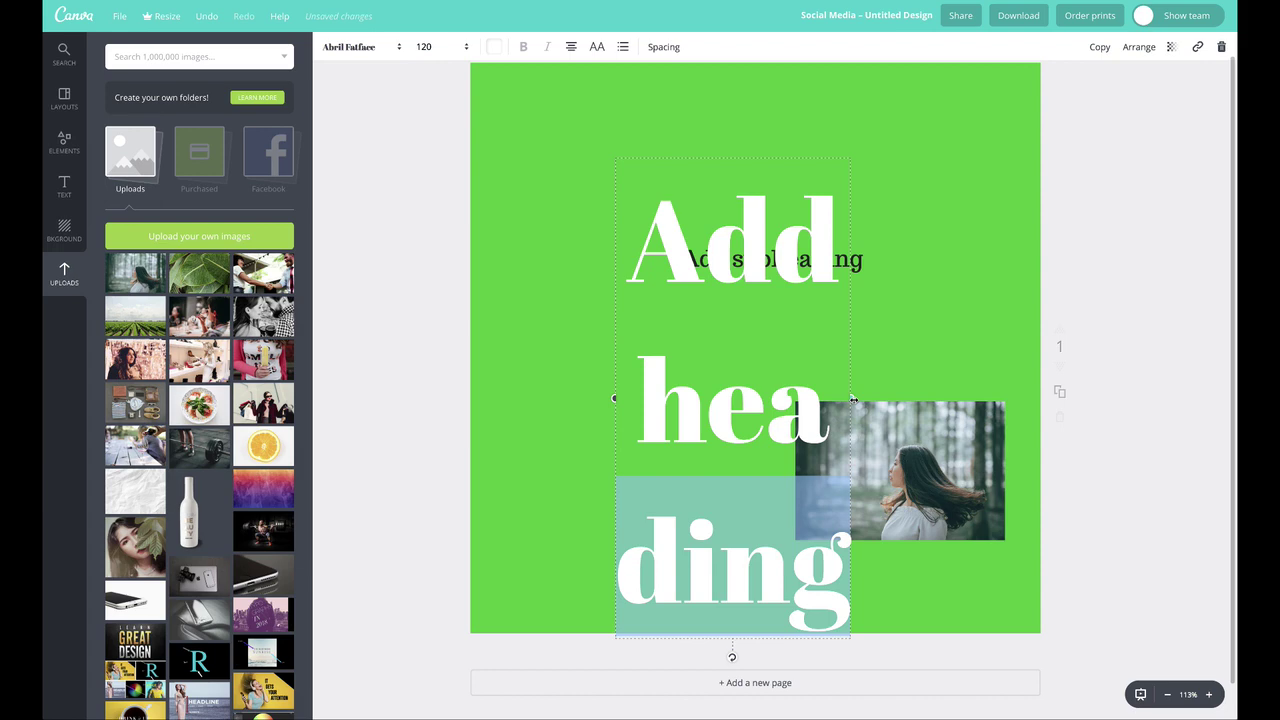
drag(853, 399, 1098, 385)
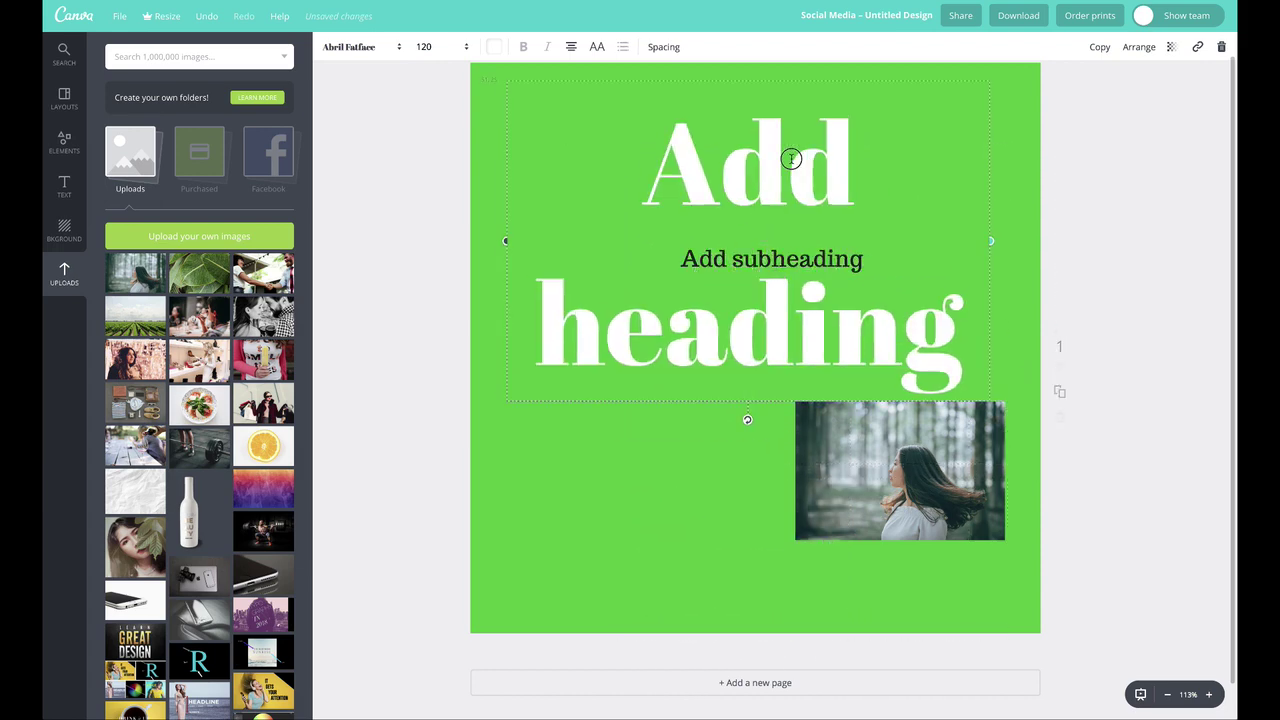
- Delete 'Add' so the heading reads 'heading', and overlap the subheading on its upper left
click(673, 160)
double_click(715, 167)
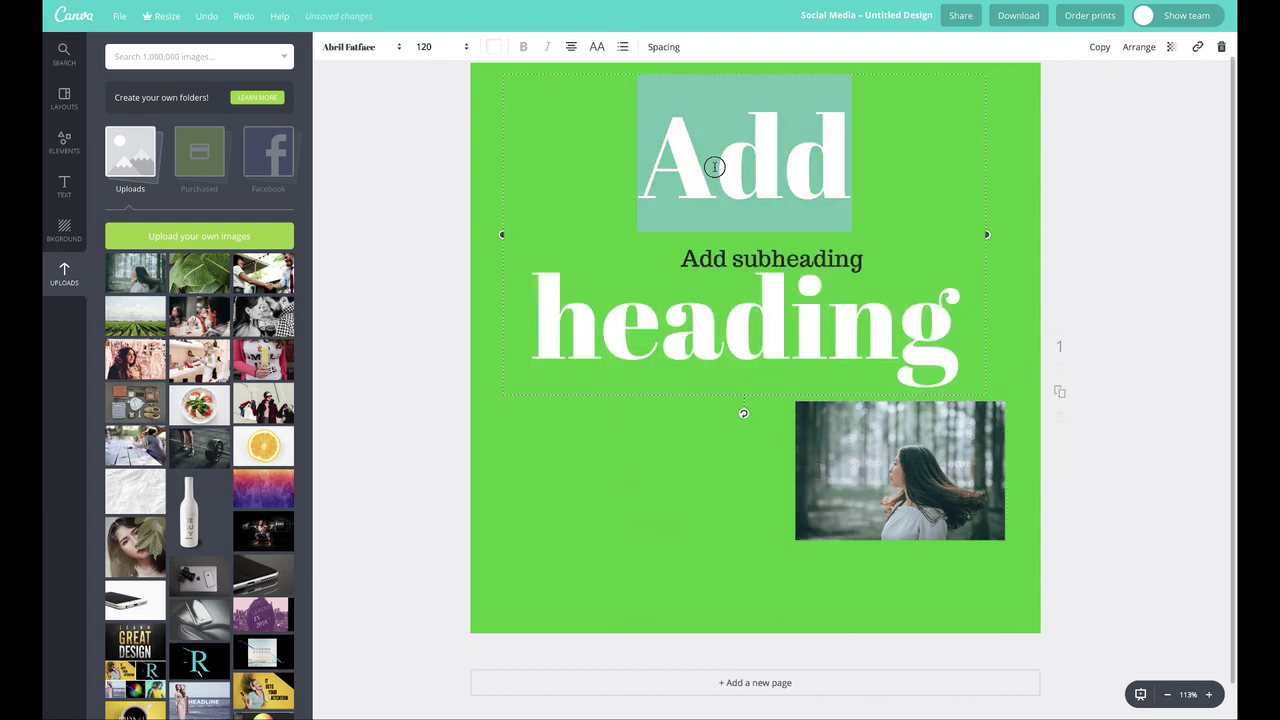
key(BackSpace)
click(406, 194)
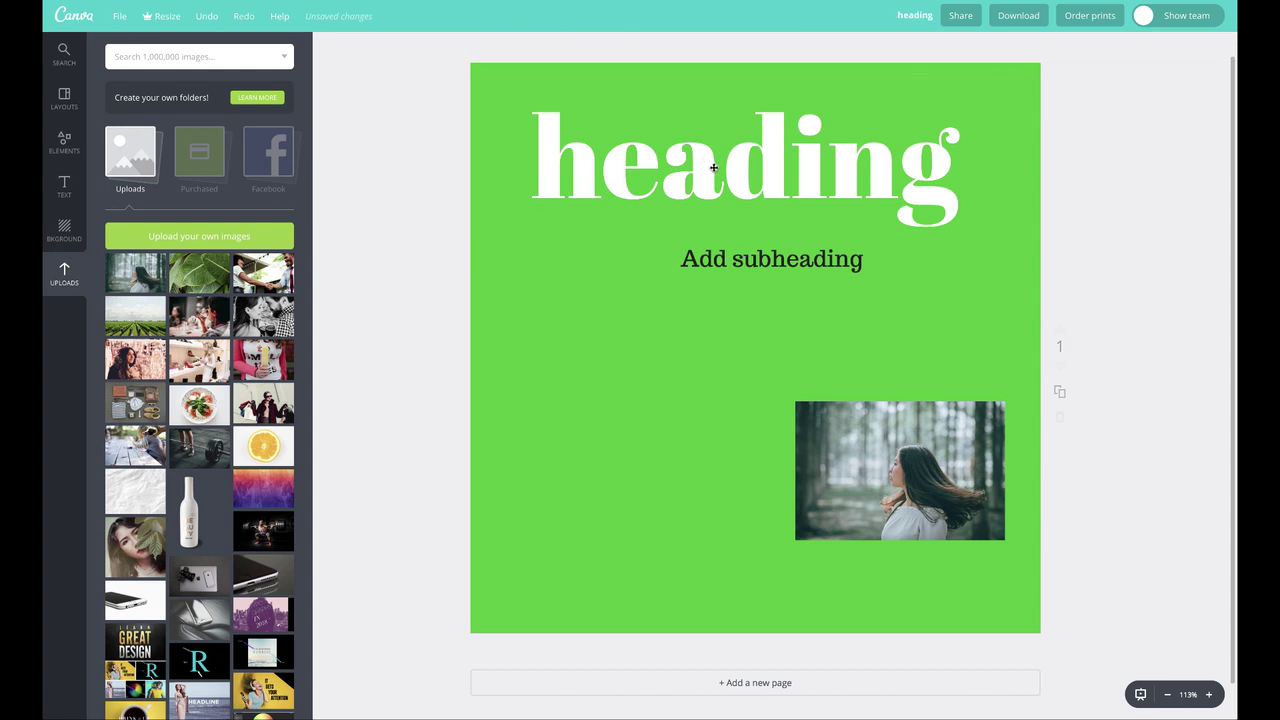
drag(636, 152, 645, 218)
click(723, 259)
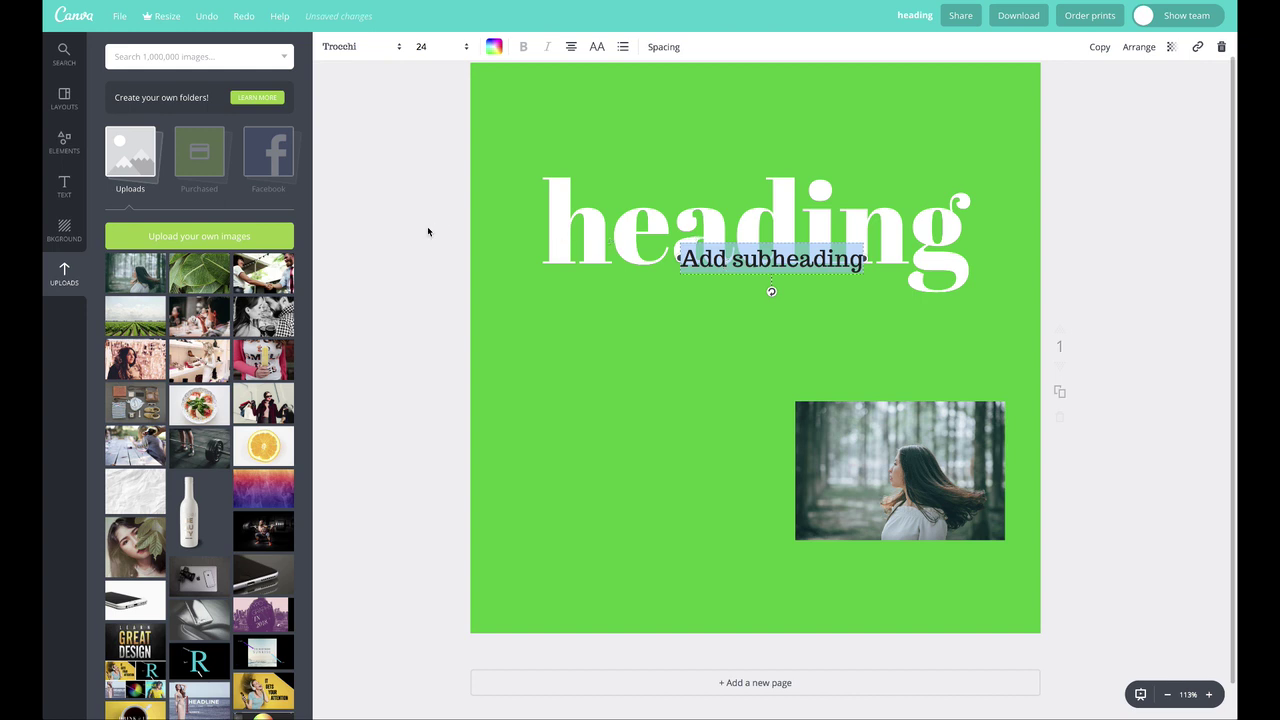
drag(700, 257, 591, 183)
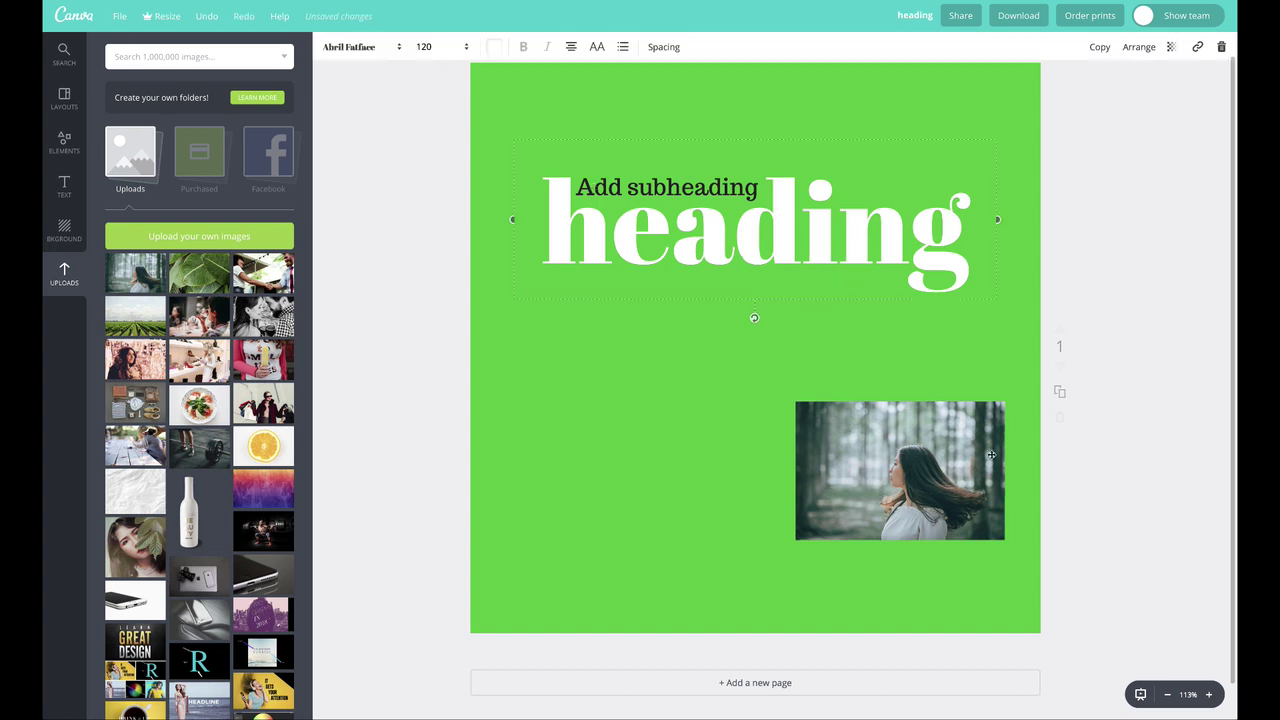
- Enlarge the forest photo over the page from its lower-left corner
click(886, 492)
drag(955, 475, 586, 573)
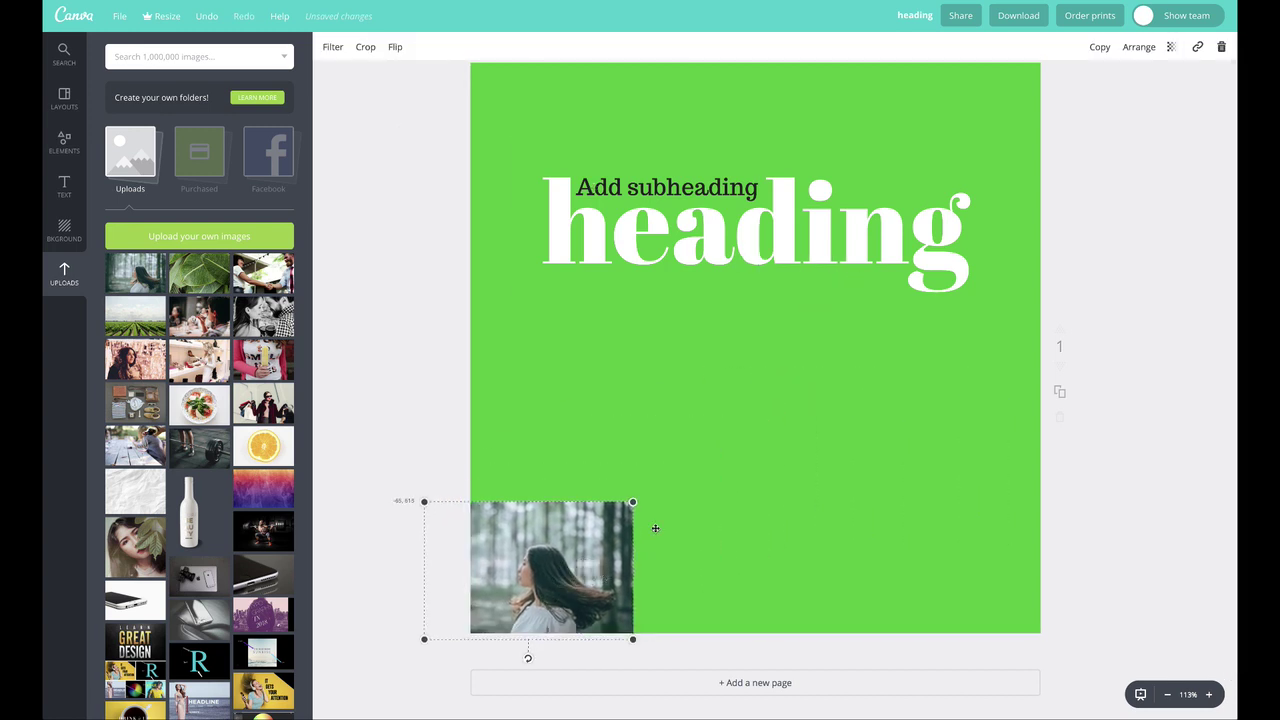
drag(646, 495, 1074, 177)
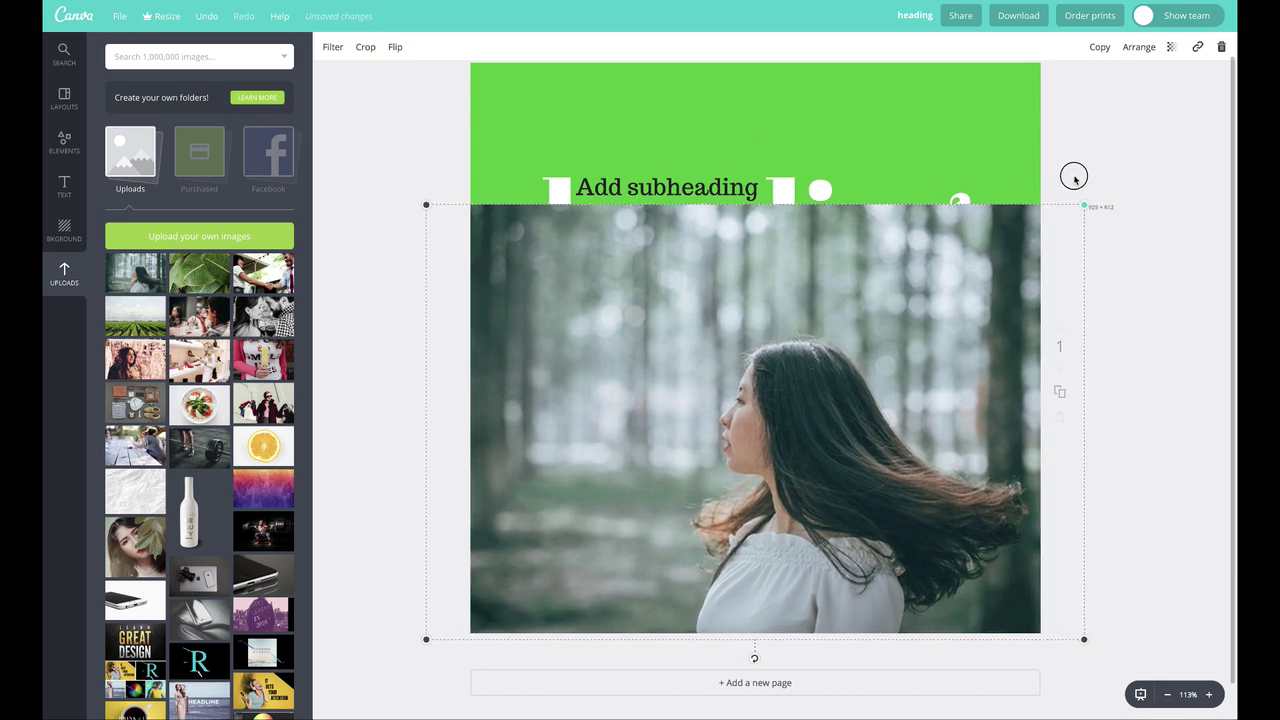
drag(891, 402, 904, 305)
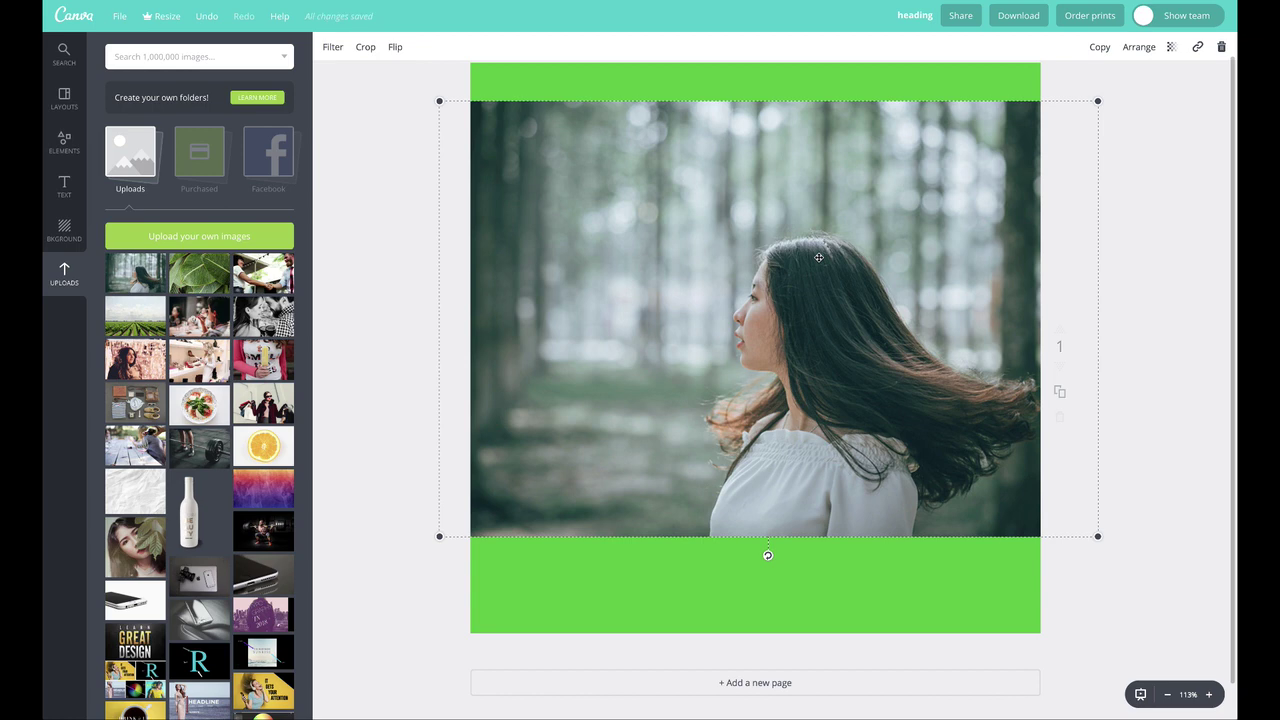
- Layer the photo above the green background but behind the heading text
click(1138, 47)
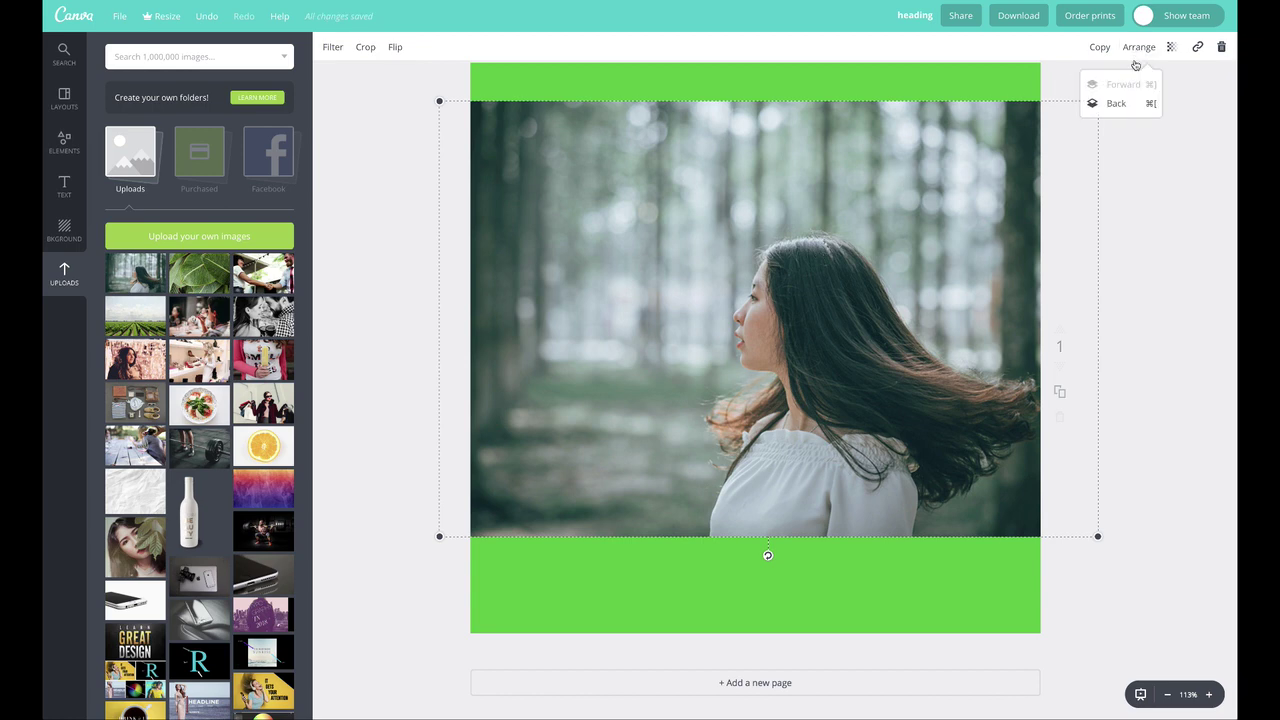
click(1116, 103)
click(1116, 103)
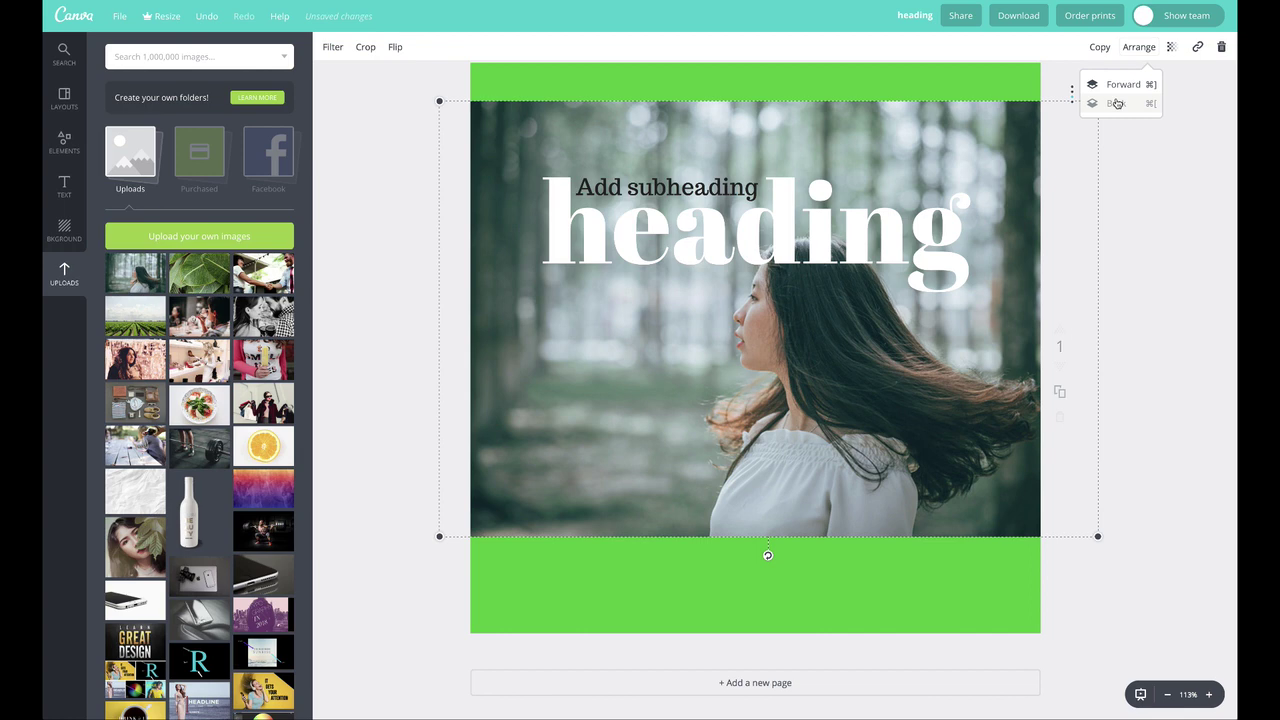
click(1116, 103)
click(1123, 86)
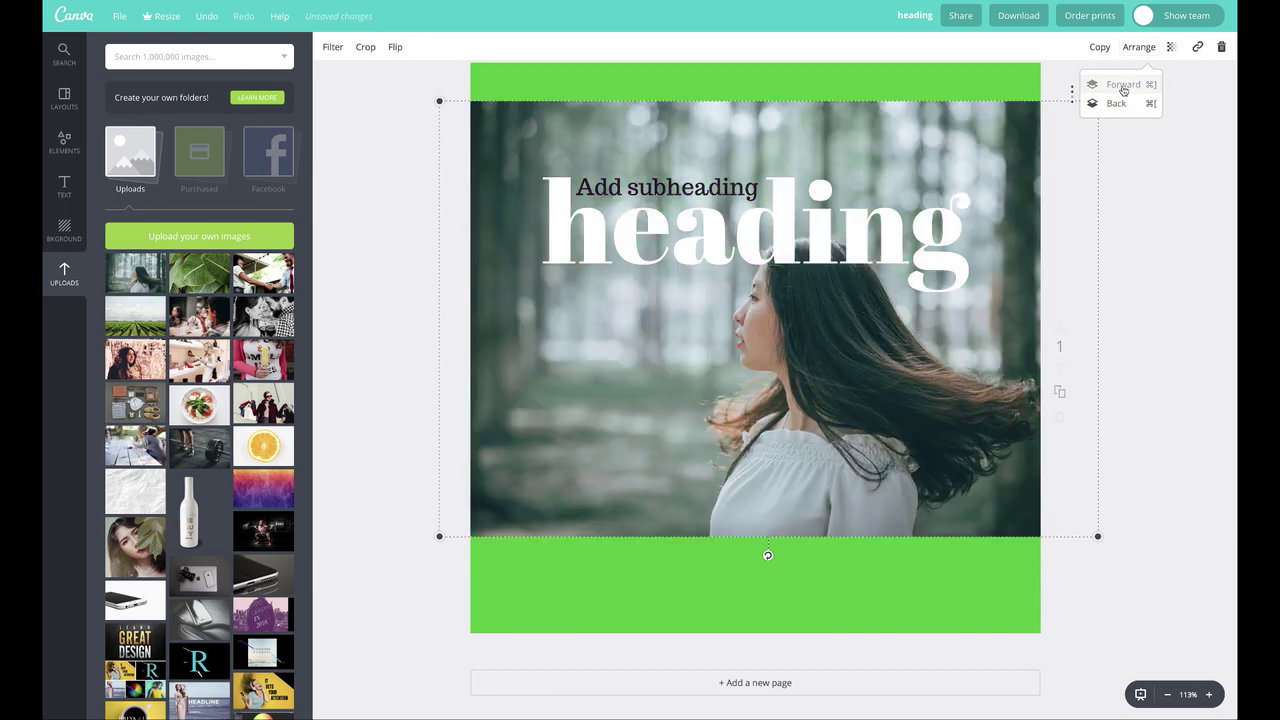
click(1123, 86)
click(1117, 104)
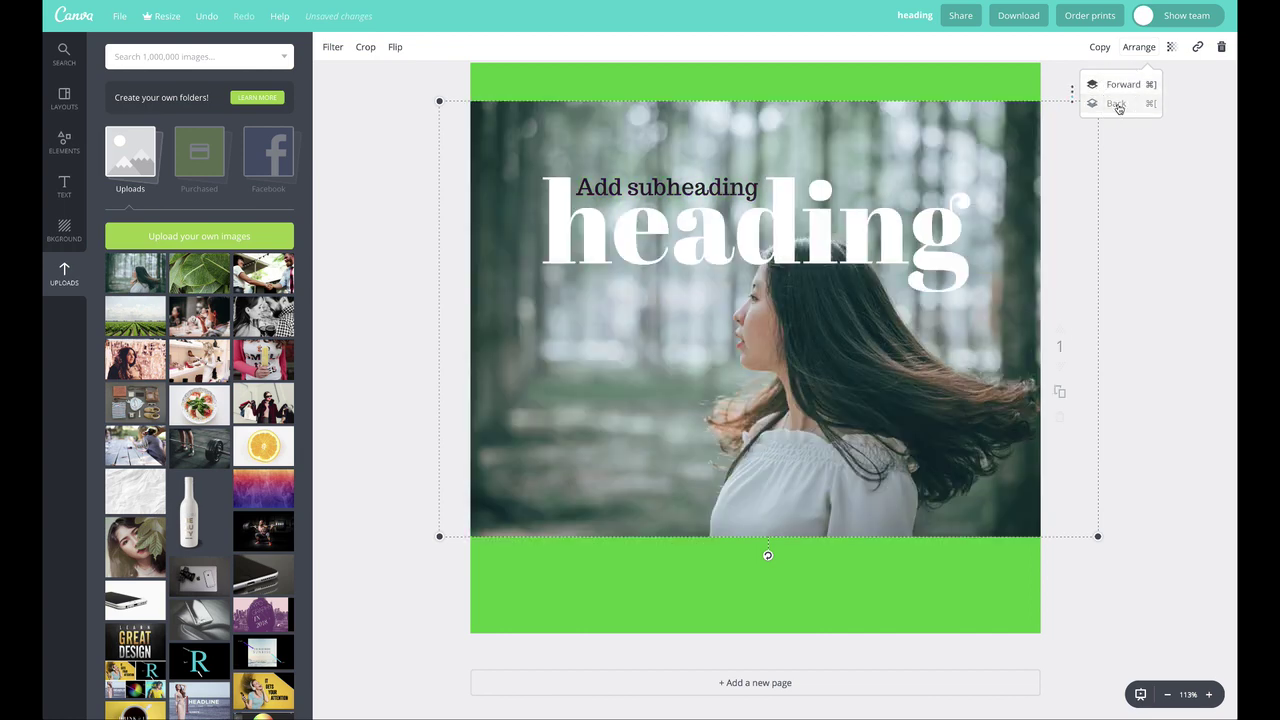
click(1117, 104)
click(1123, 85)
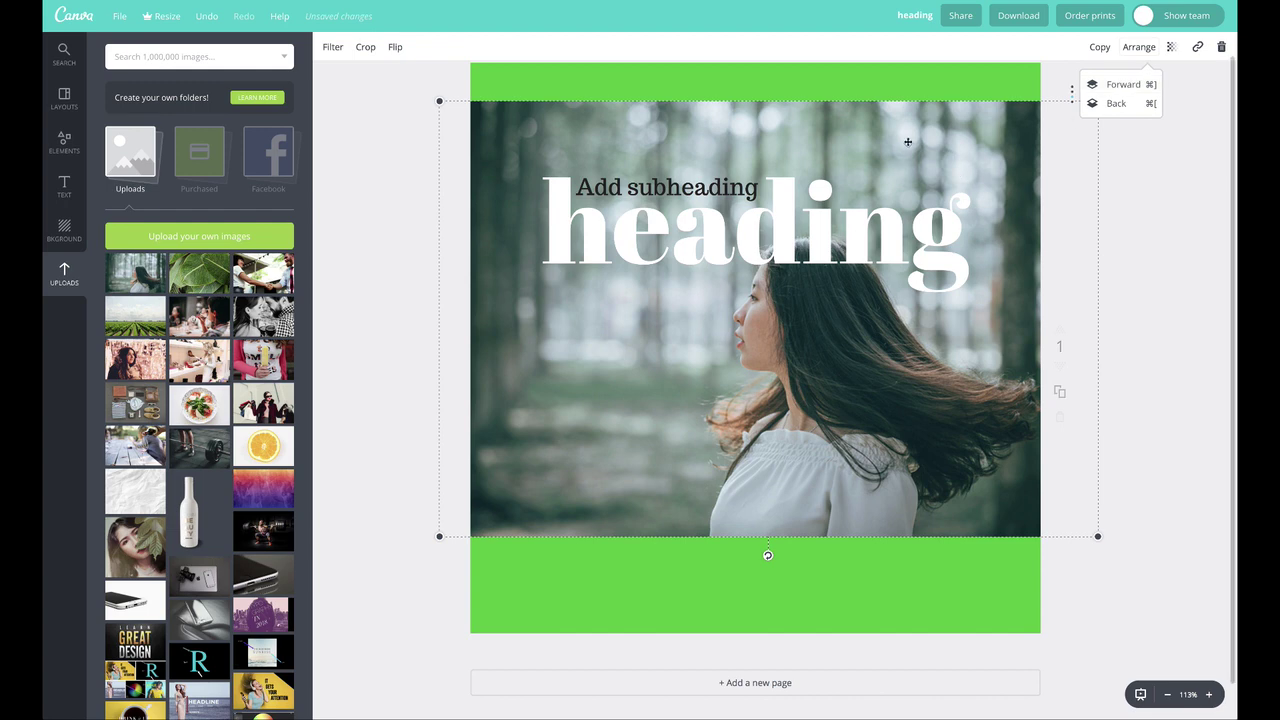
mouse_move(906, 141)
mouse_down()
mouse_move(908, 175)
mouse_move(906, 146)
mouse_up()
- Enlarge the photo further and position it to fill the page below the green band
drag(760, 430, 752, 477)
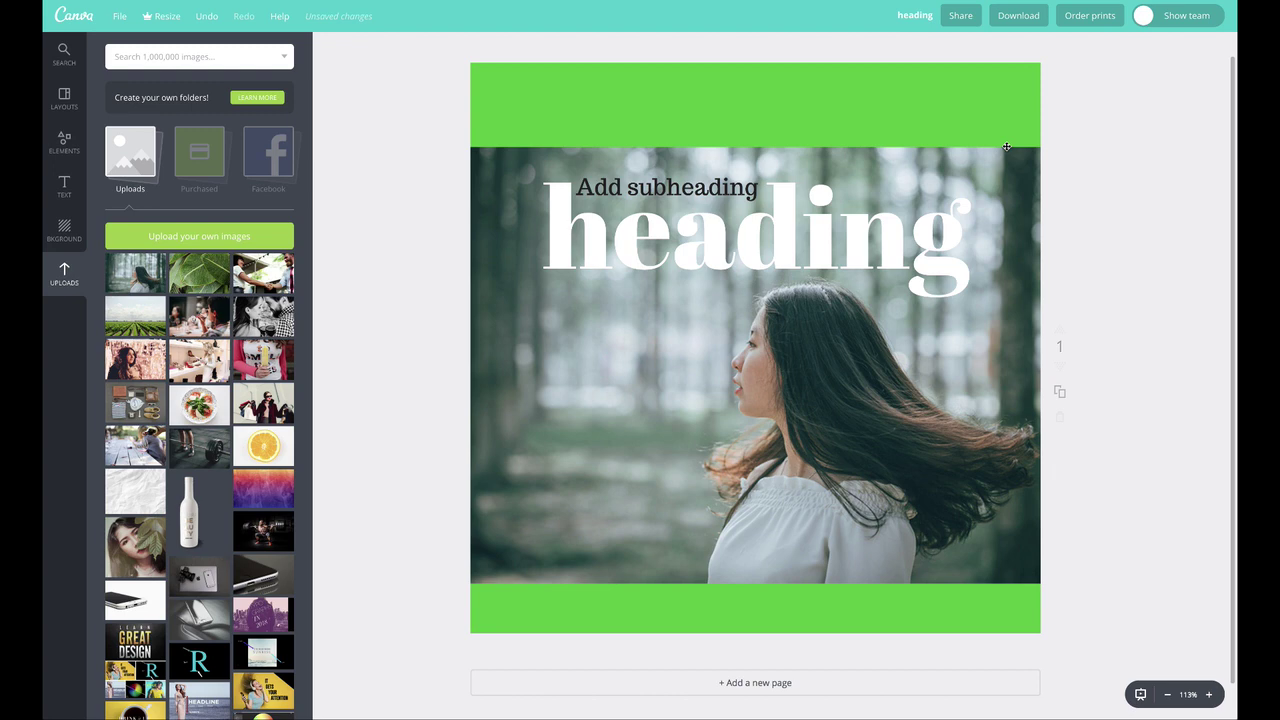
click(923, 425)
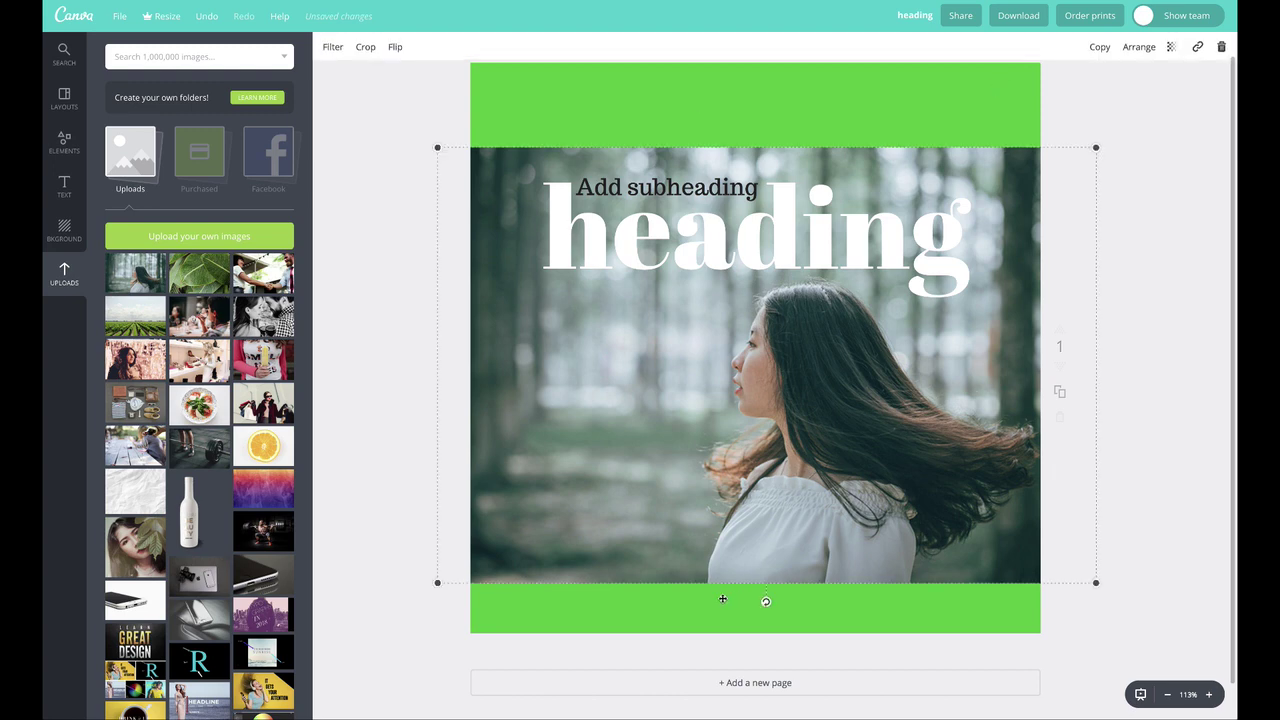
drag(1094, 584, 1182, 640)
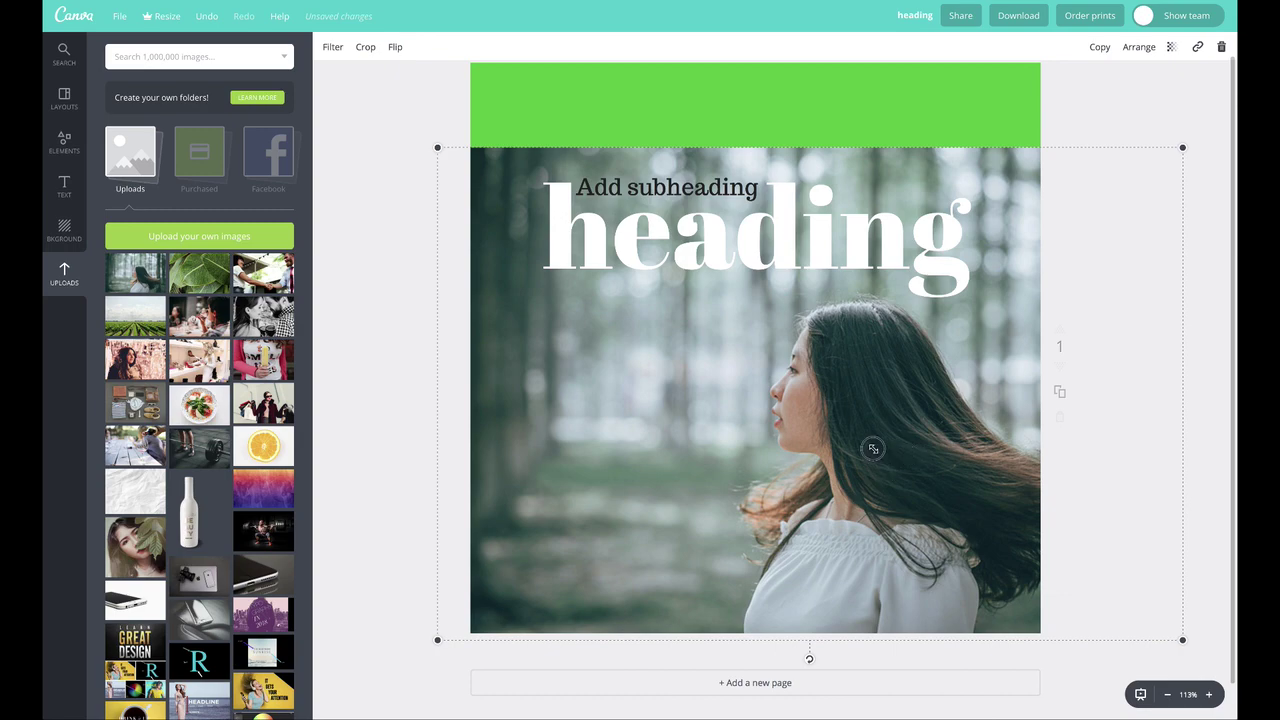
drag(872, 446, 823, 444)
drag(734, 457, 724, 447)
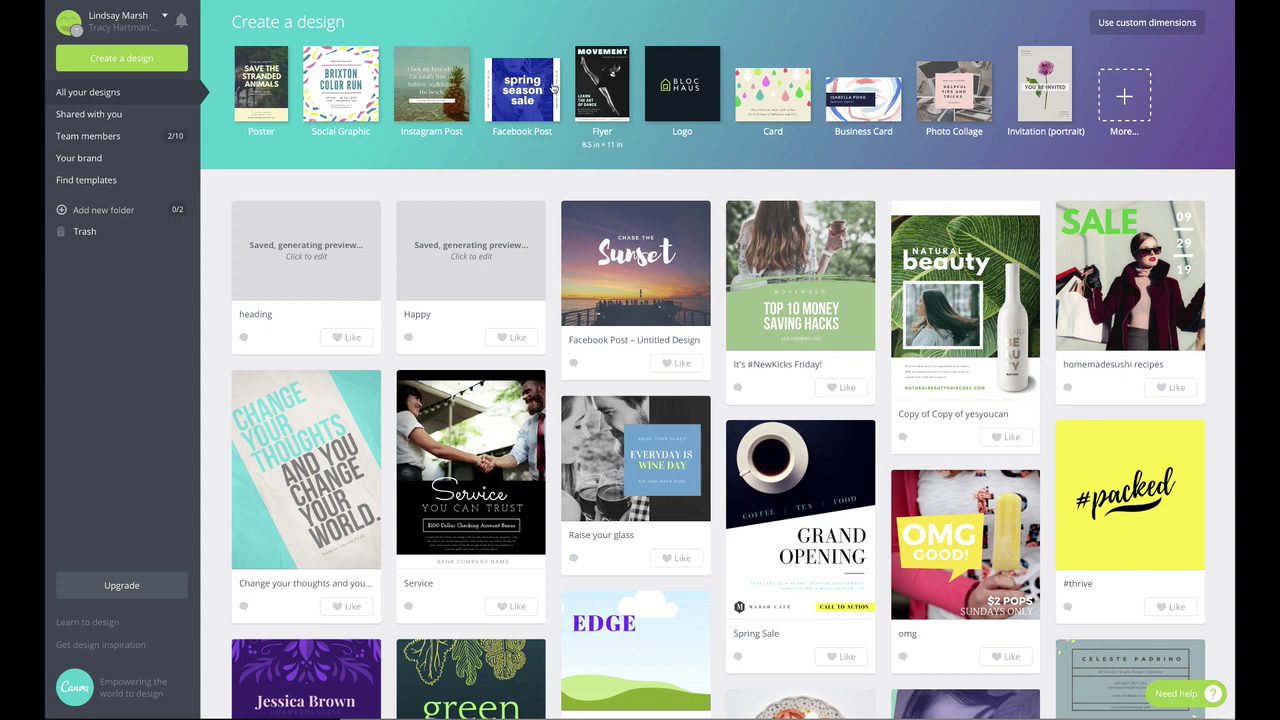
- Show all design types and start a blank Poster (US) design
click(1133, 93)
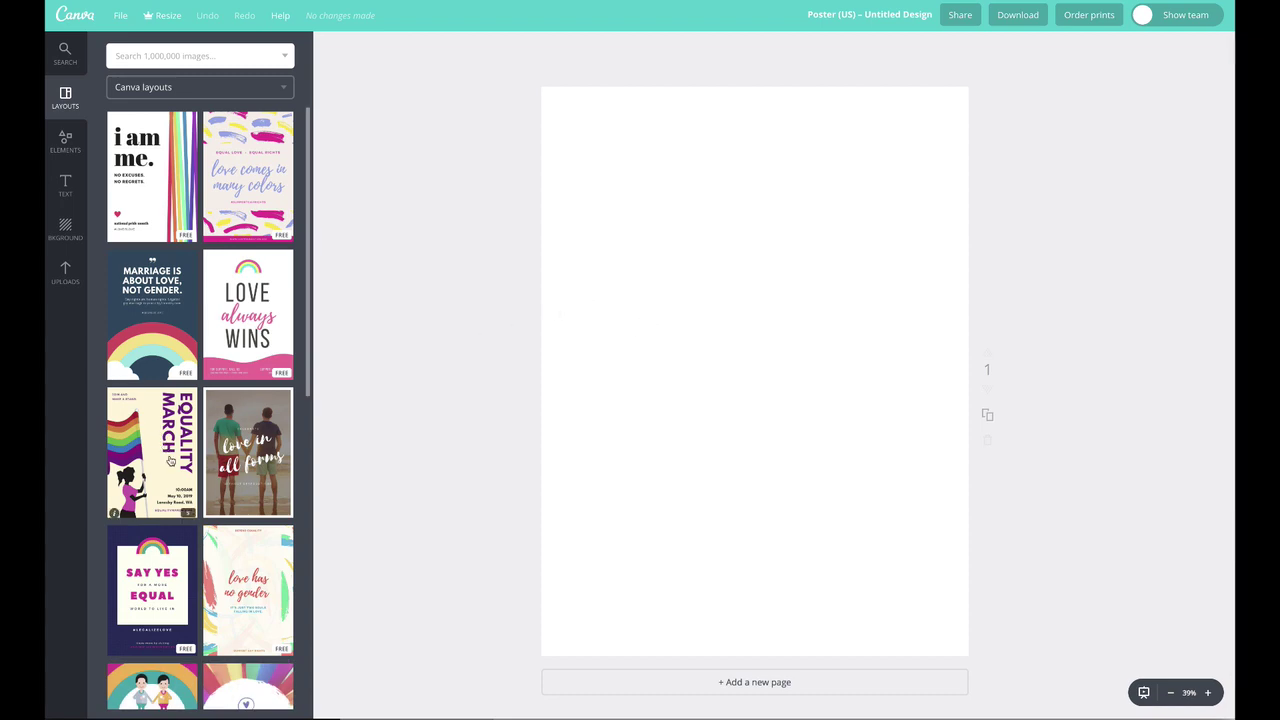
- Apply the NYFW F/W 2018 poster layout and select its sky-and-hills background image
scroll(253, 492, down, 3)
scroll(253, 492, down, 10)
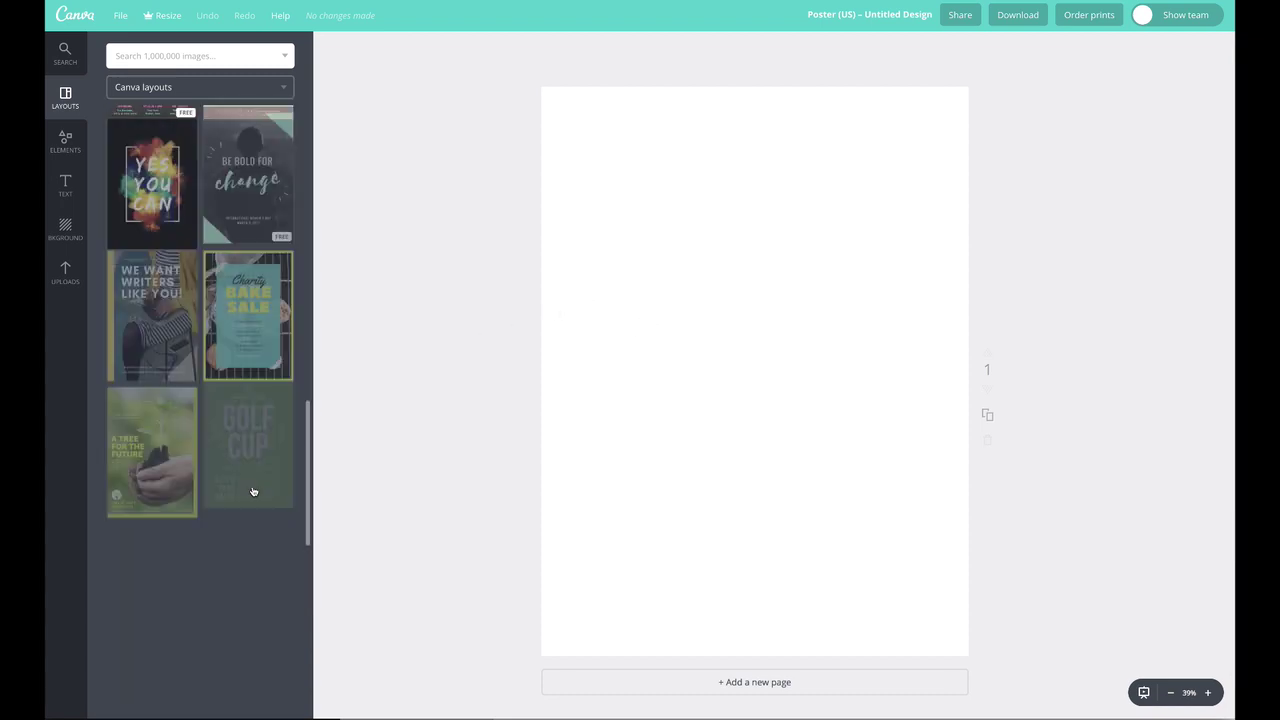
scroll(253, 492, down, 3)
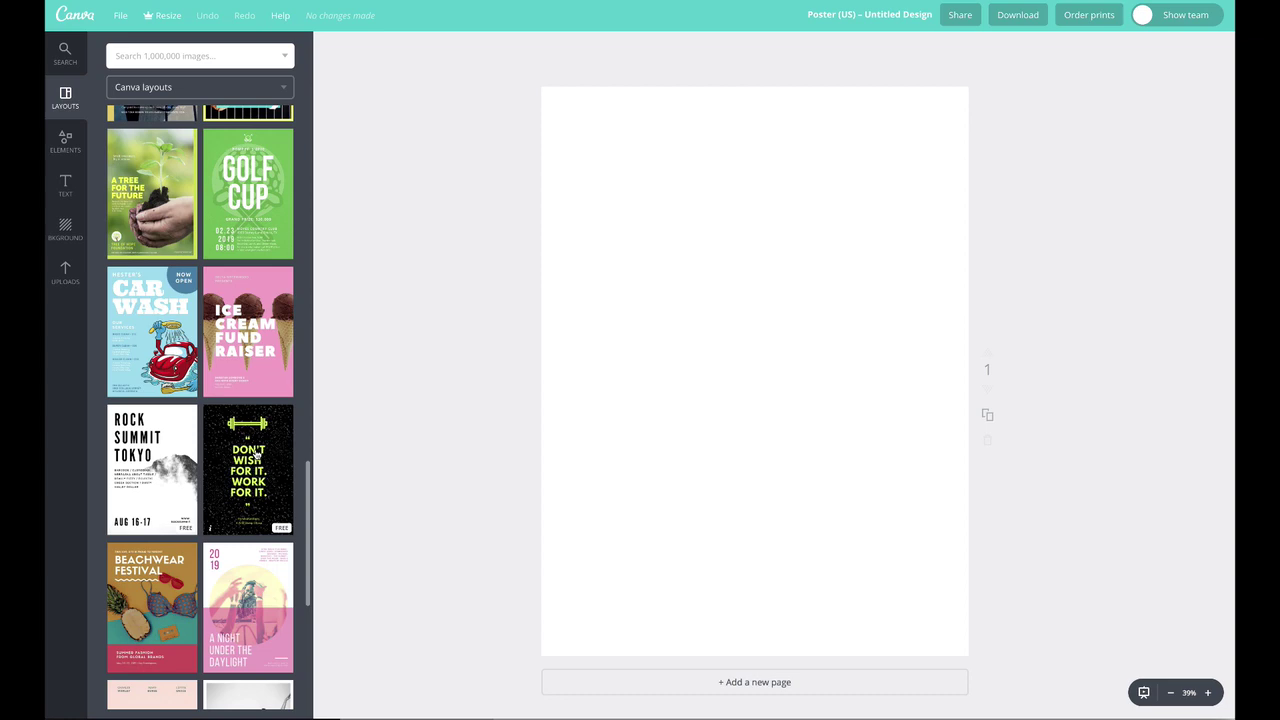
scroll(205, 507, down, 2)
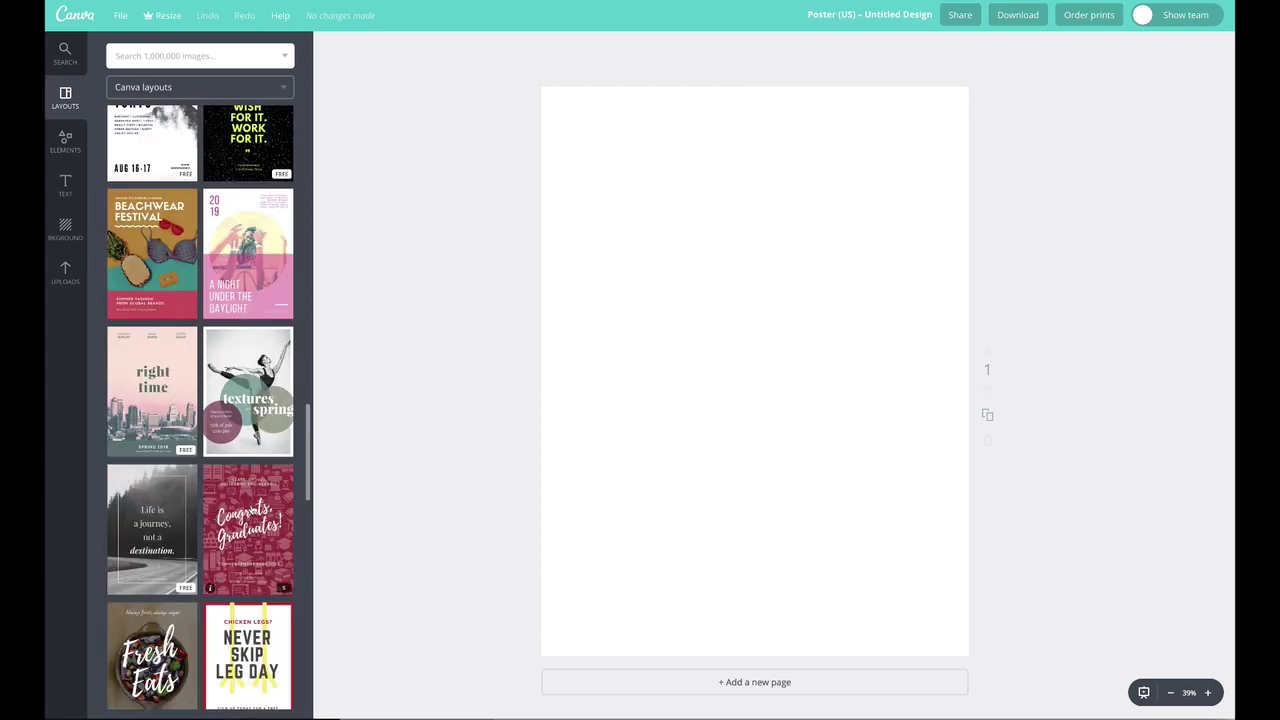
scroll(259, 508, down, 3)
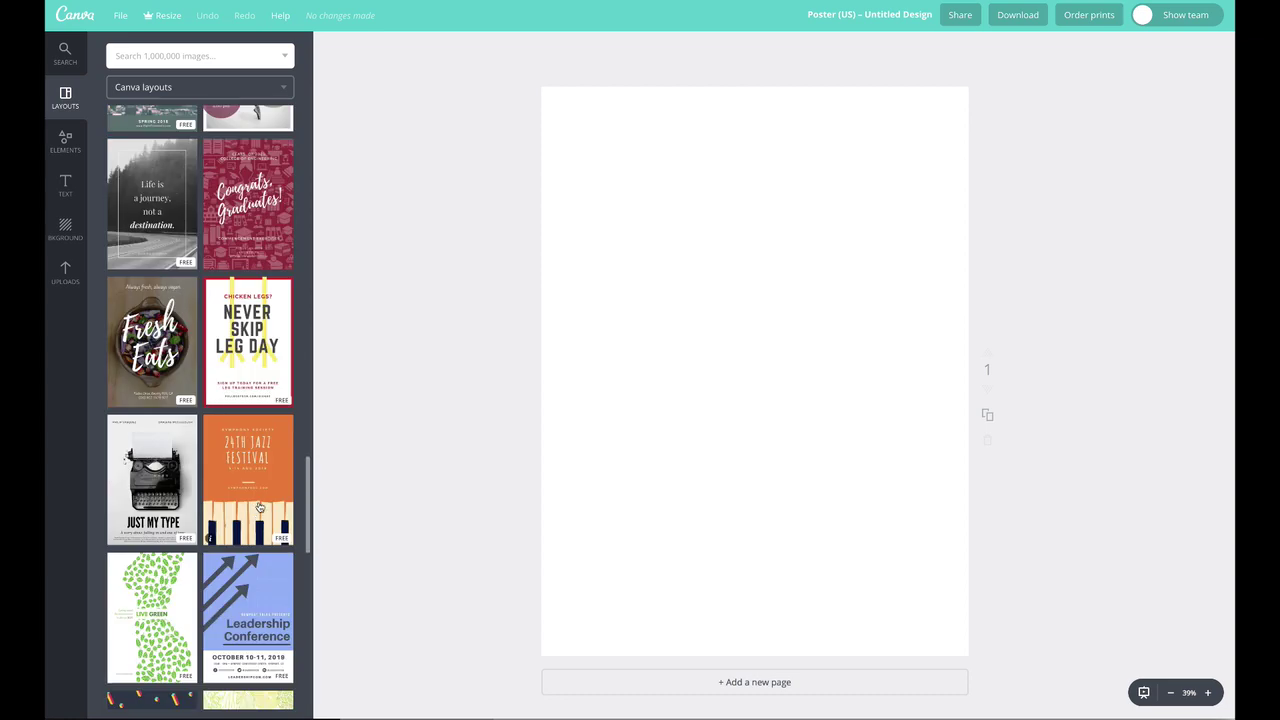
scroll(259, 508, down, 5)
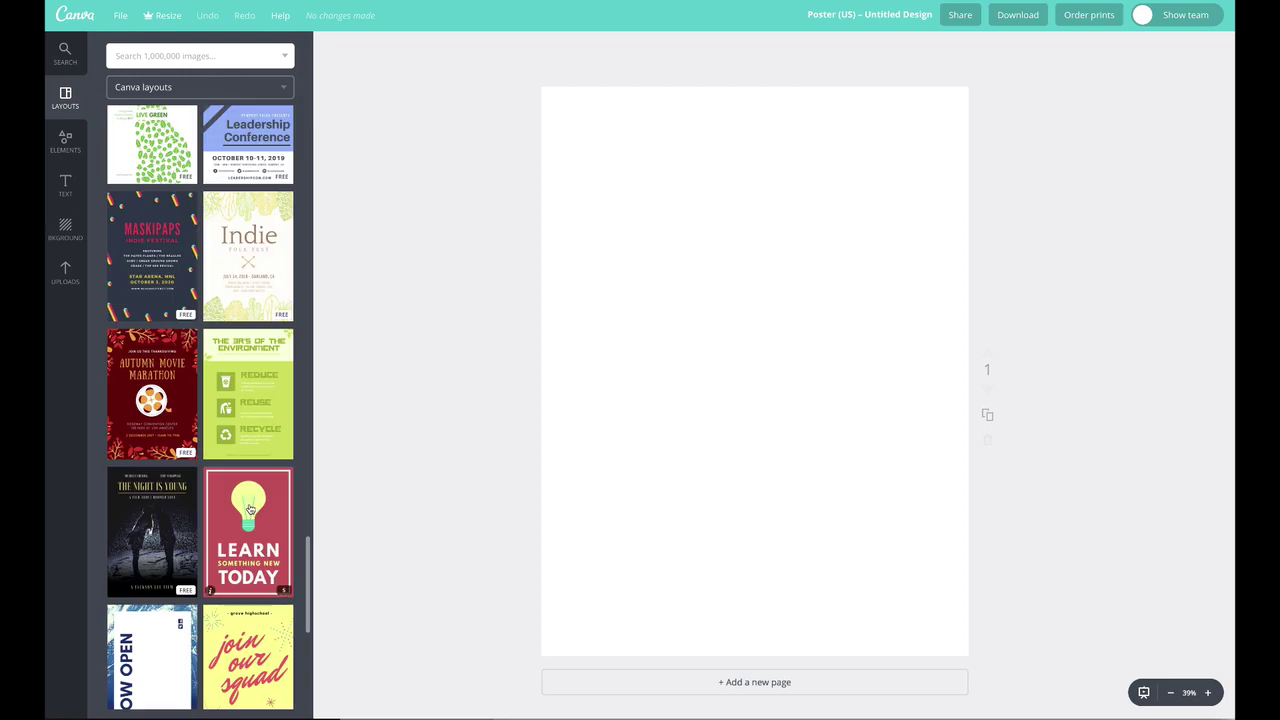
scroll(250, 510, down, 2)
scroll(250, 510, down, 2)
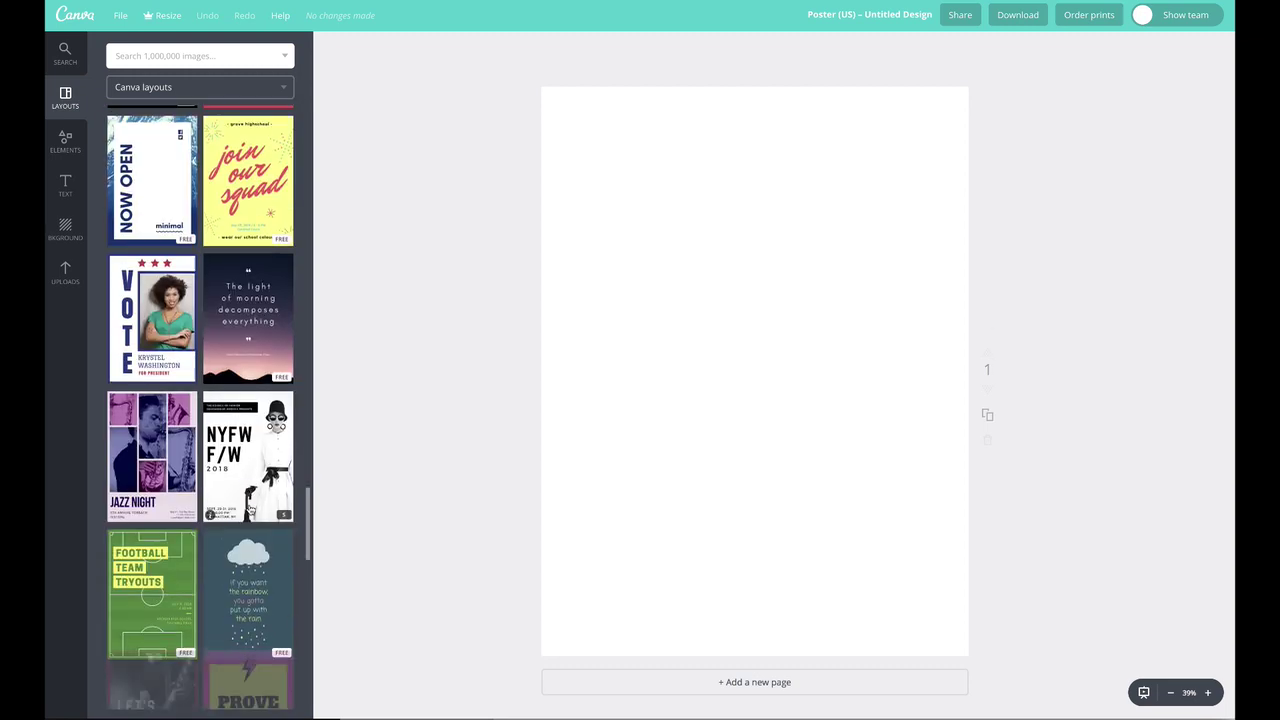
scroll(250, 510, down, 1)
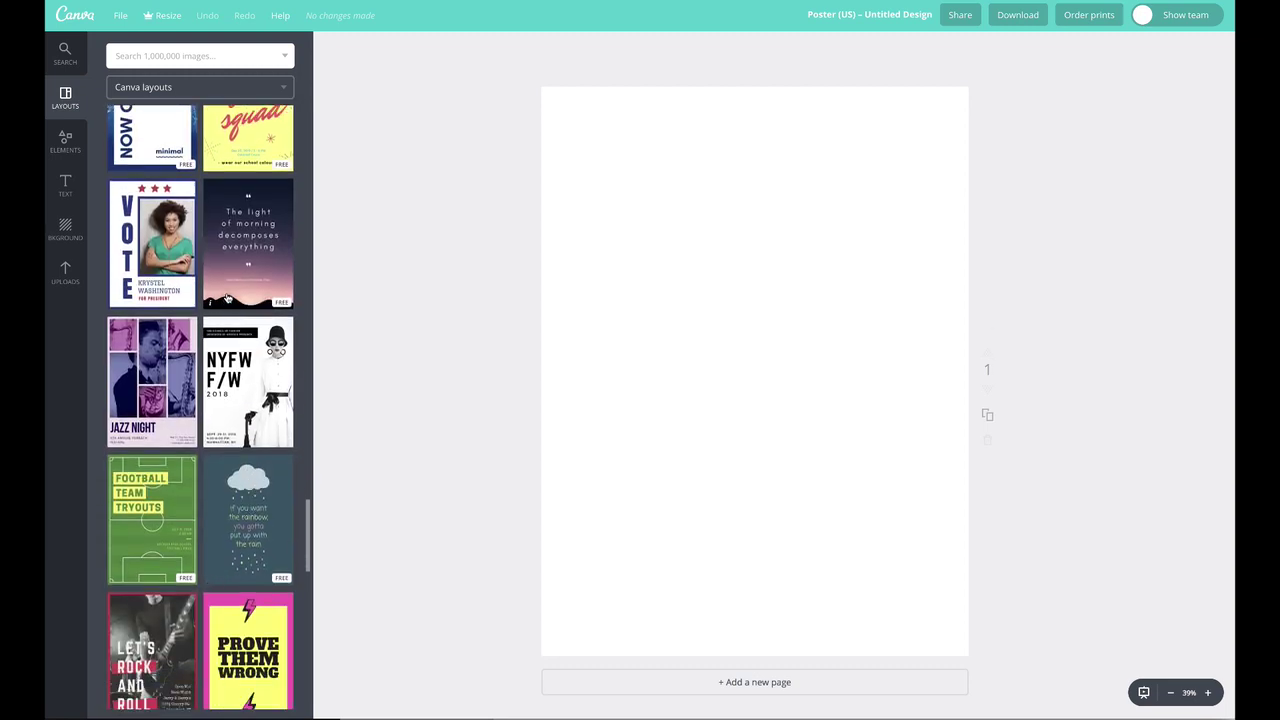
click(246, 374)
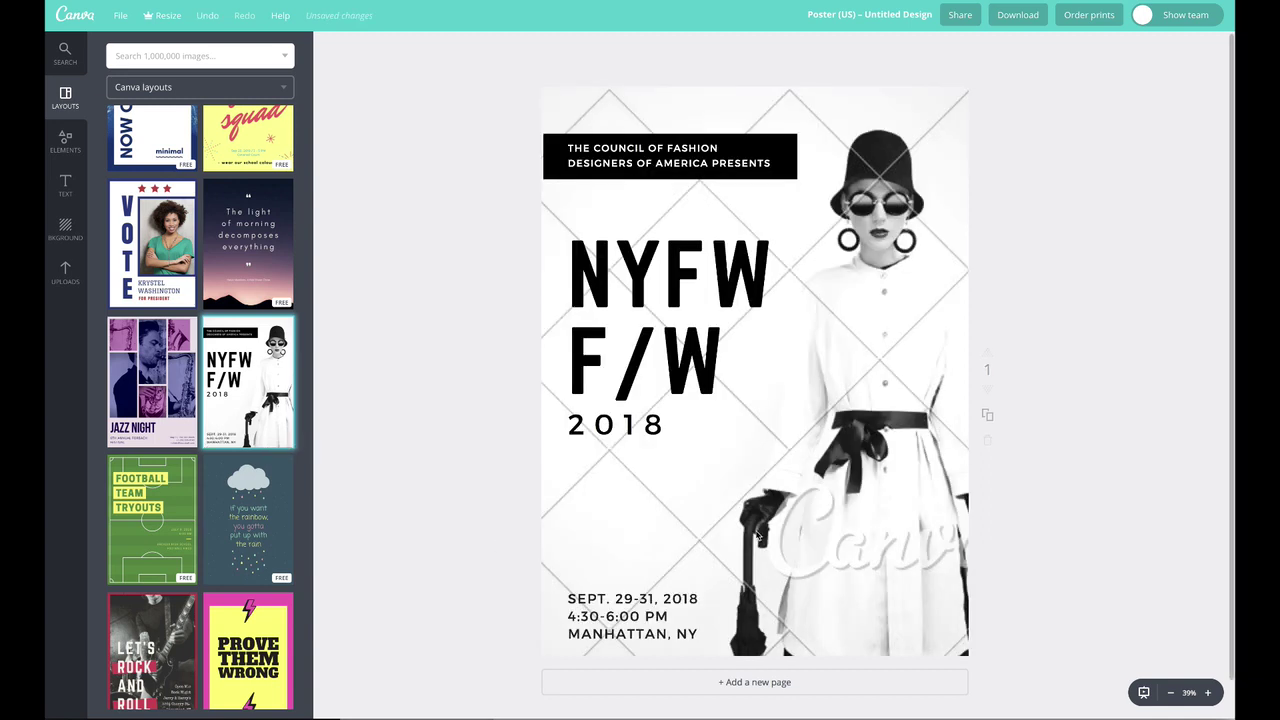
click(822, 519)
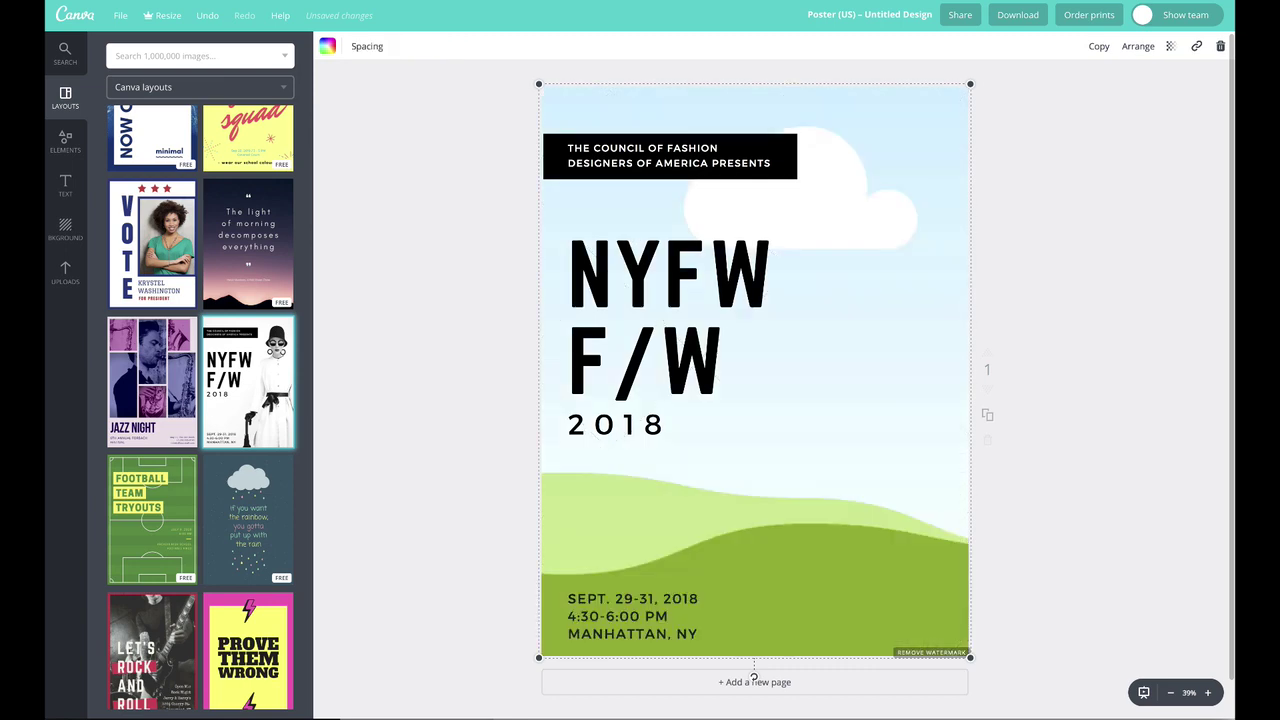
click(65, 273)
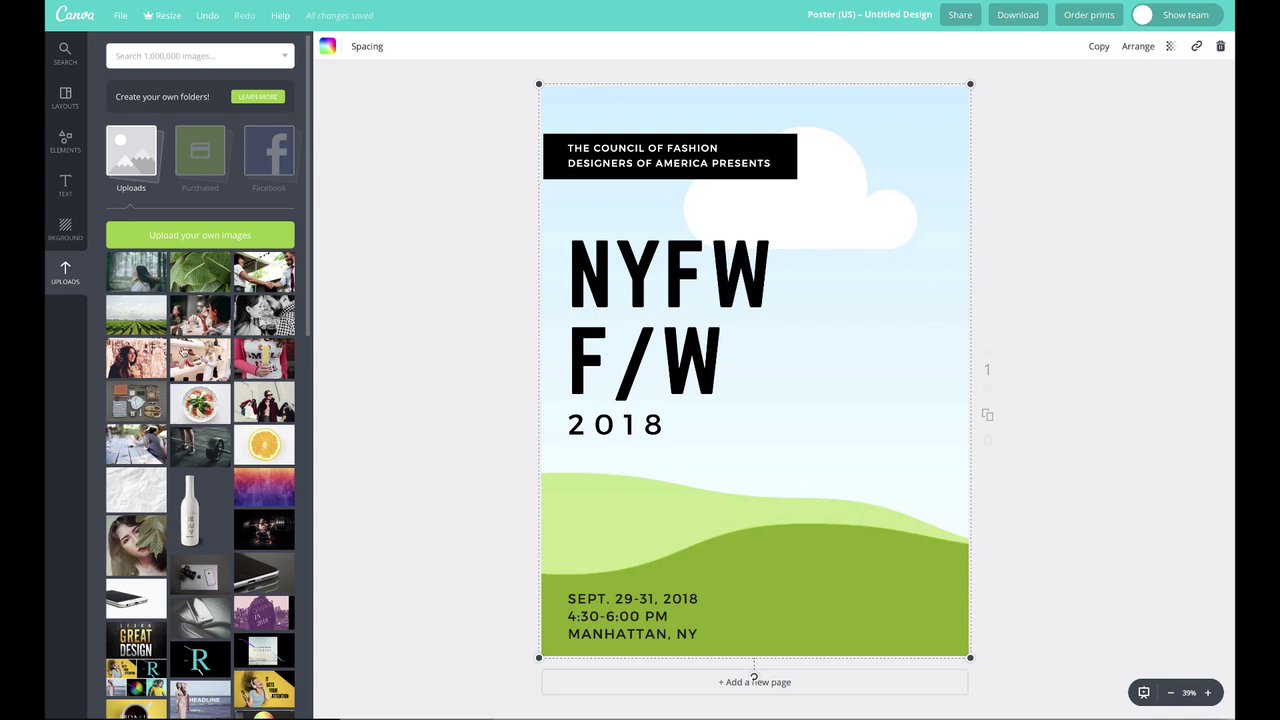
- Replace the poster background with the uploaded palm-garden photo of a woman
scroll(210, 440, down, 6)
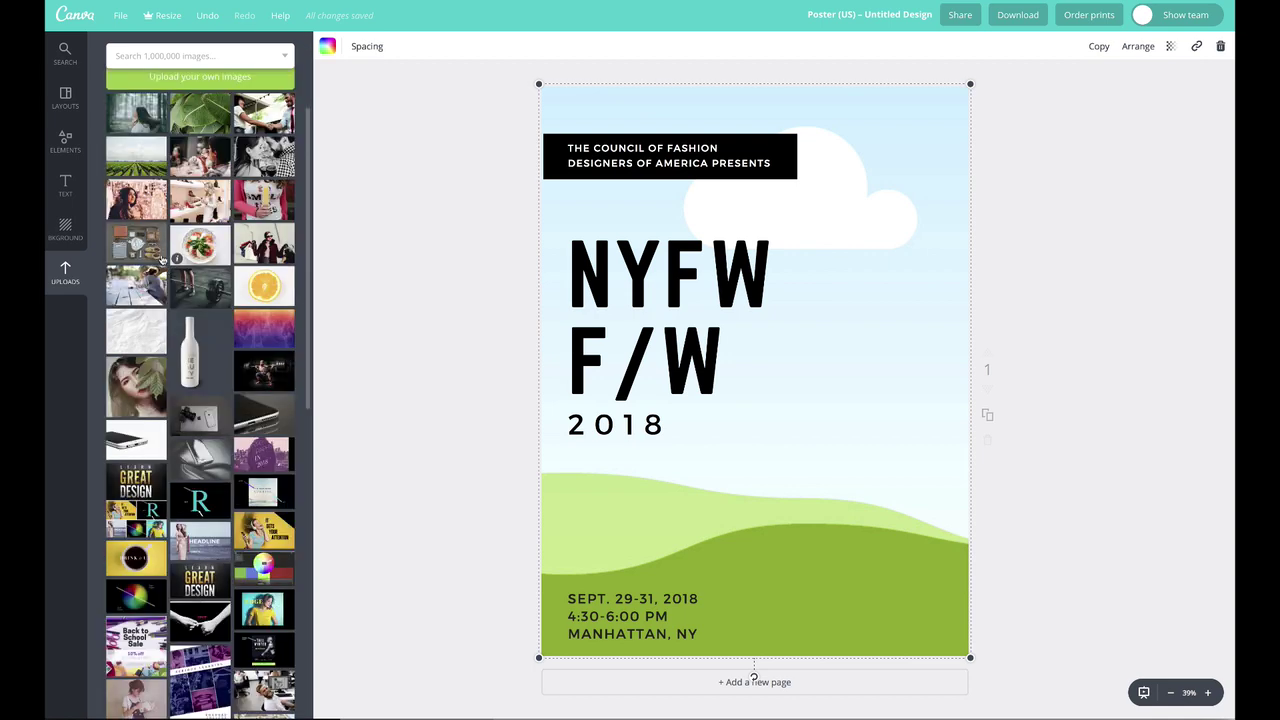
scroll(200, 480, down, 10)
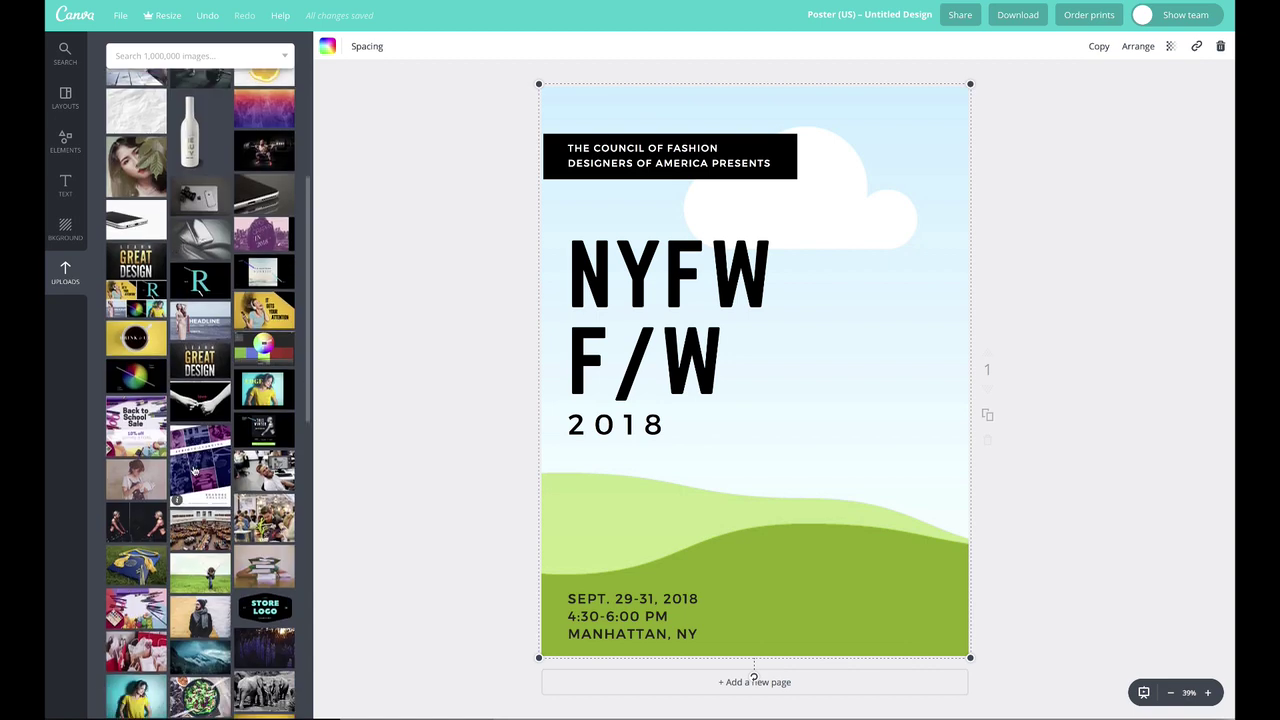
scroll(225, 505, down, 8)
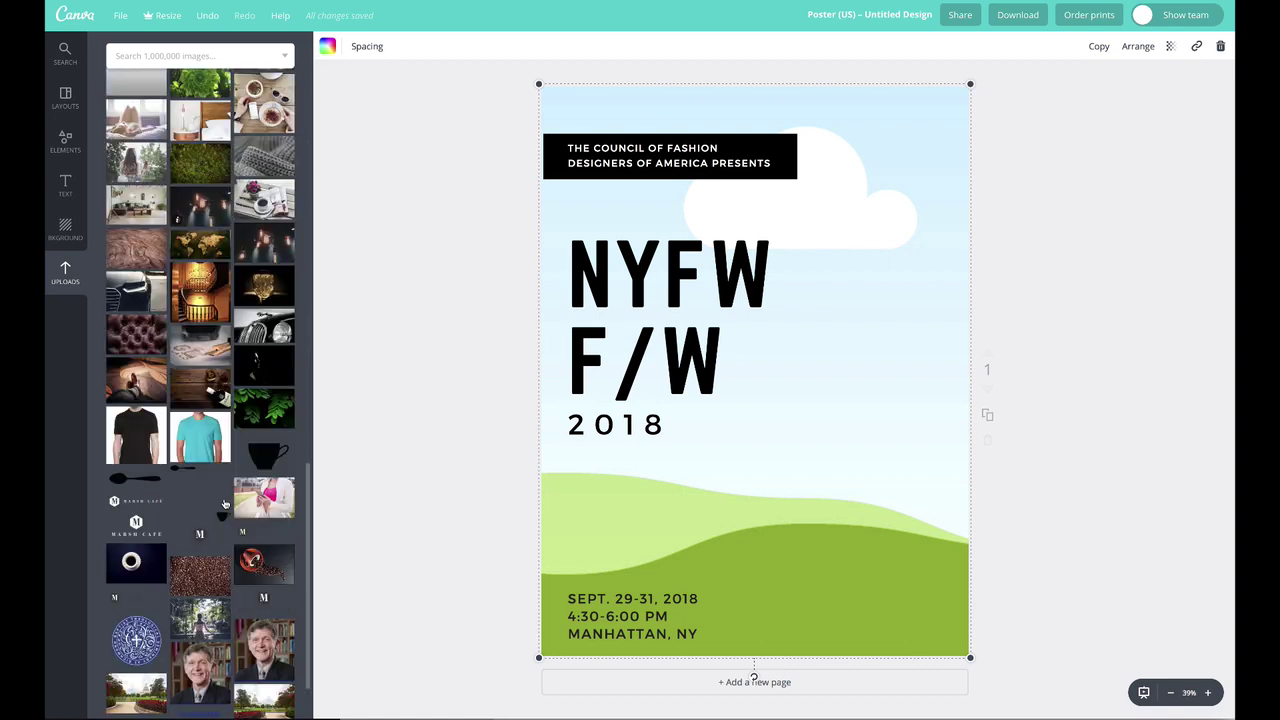
scroll(225, 504, up, 3)
scroll(200, 560, down, 1)
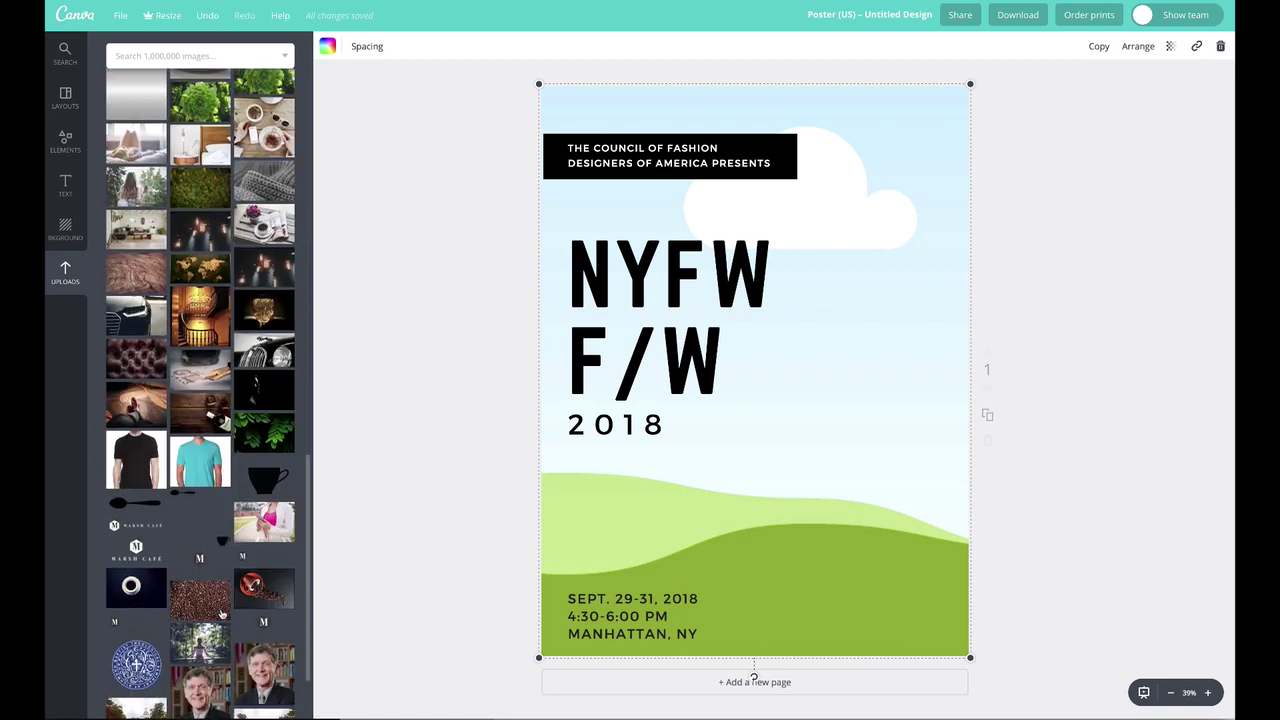
drag(200, 645, 752, 437)
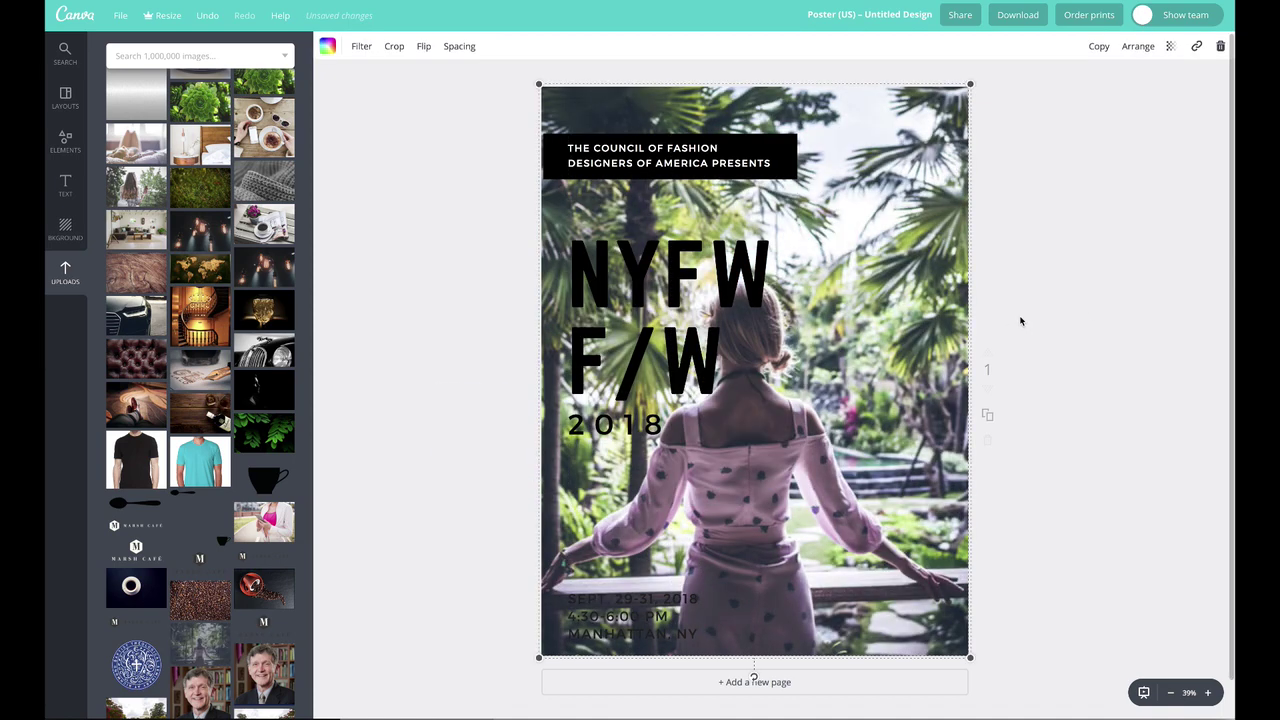
- Shift the background photo right within its frame and nudge the NYFW F/W text up
double_click(868, 406)
drag(818, 402, 909, 402)
click(346, 150)
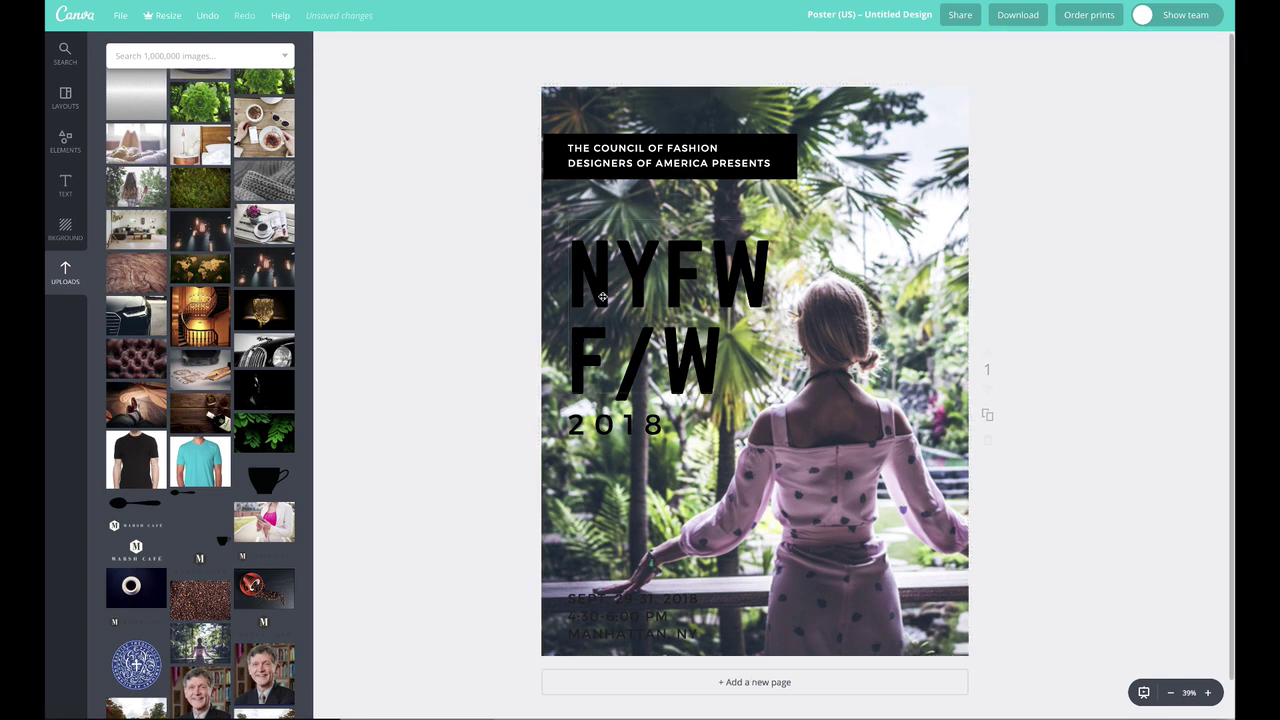
drag(622, 299, 642, 272)
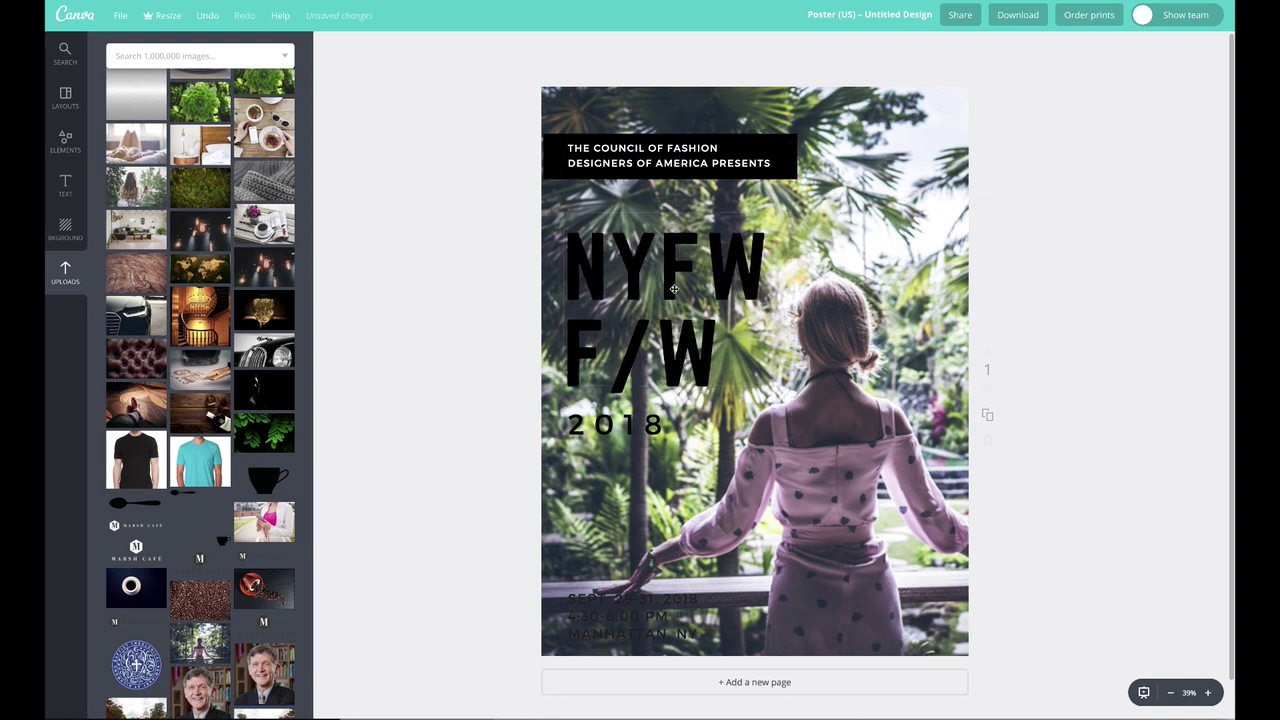
click(782, 350)
- Bring the palm-garden photo forward in the layer order, over the text
click(977, 154)
click(915, 186)
click(1138, 46)
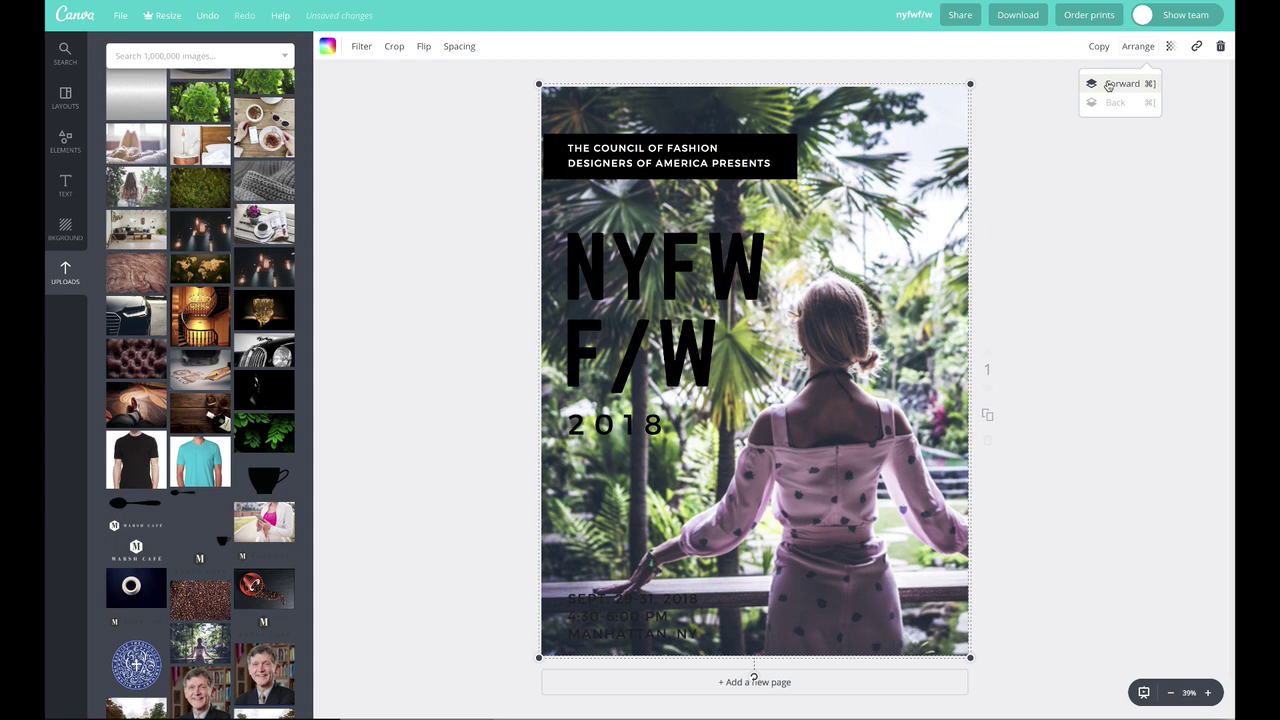
click(1121, 84)
click(1121, 84)
click(1121, 84)
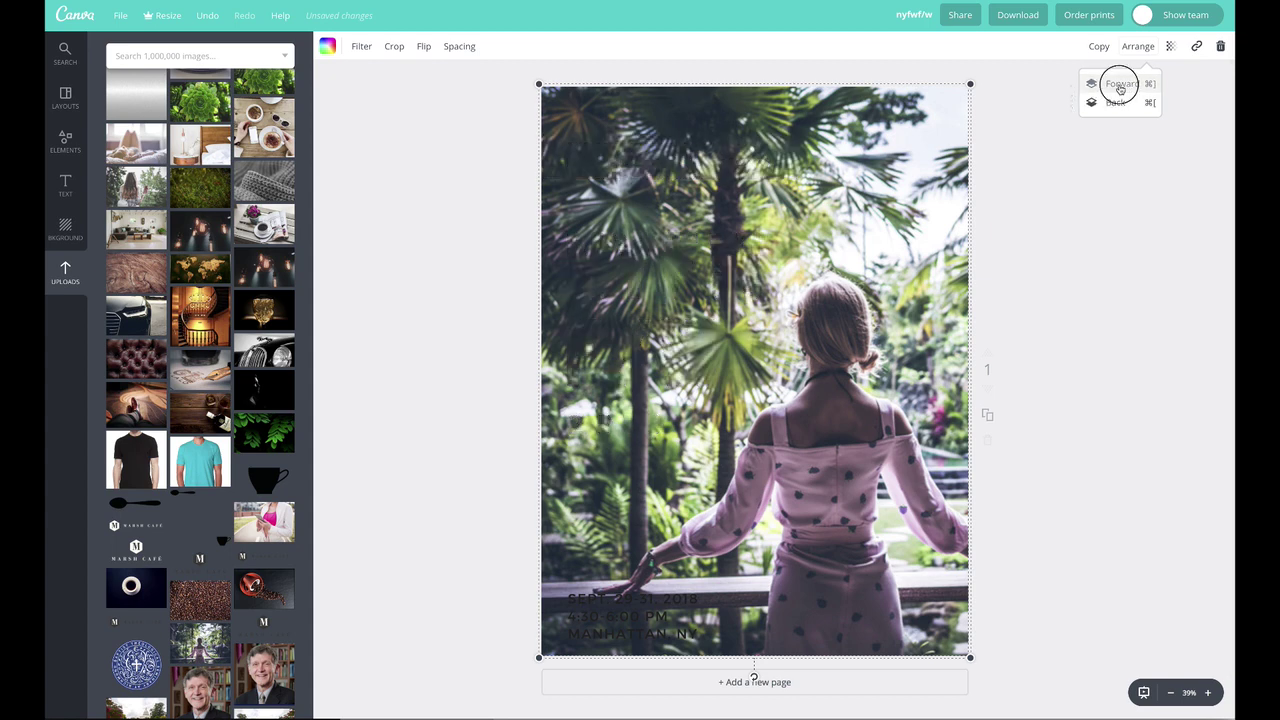
click(1121, 84)
click(1141, 292)
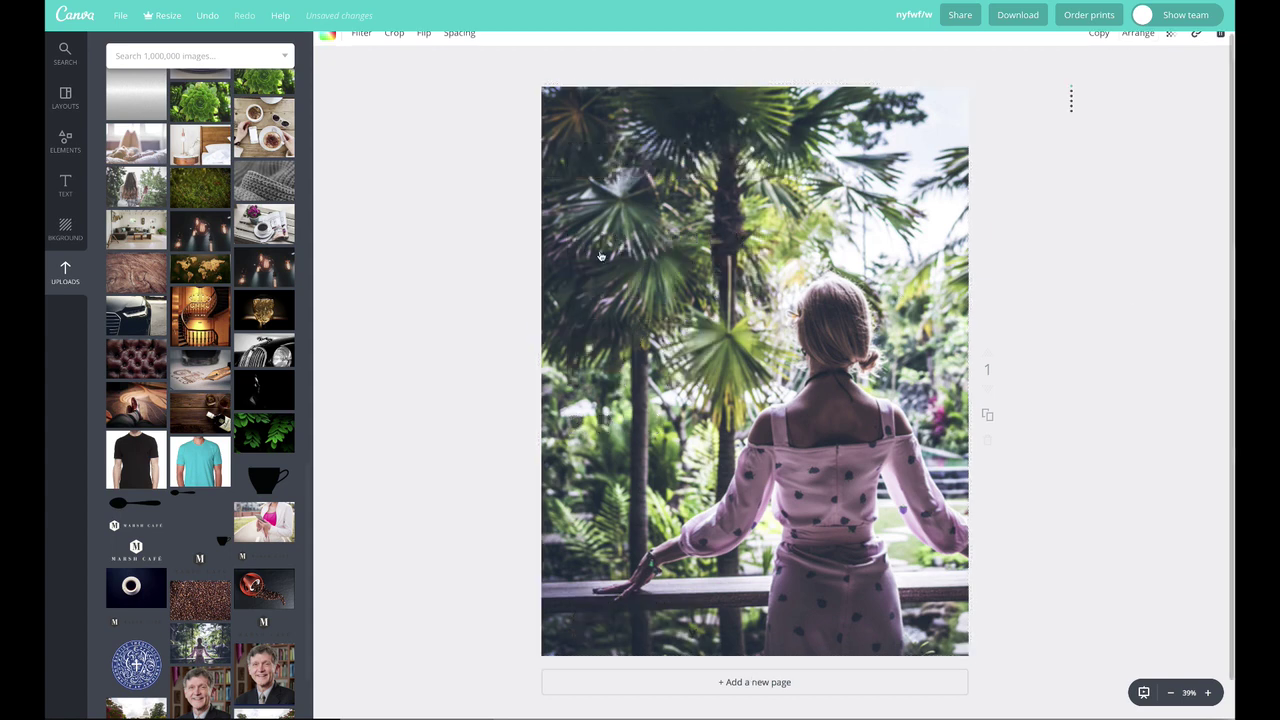
- Send the photo back four layers so it sits behind all text
click(830, 262)
click(1138, 46)
click(1121, 103)
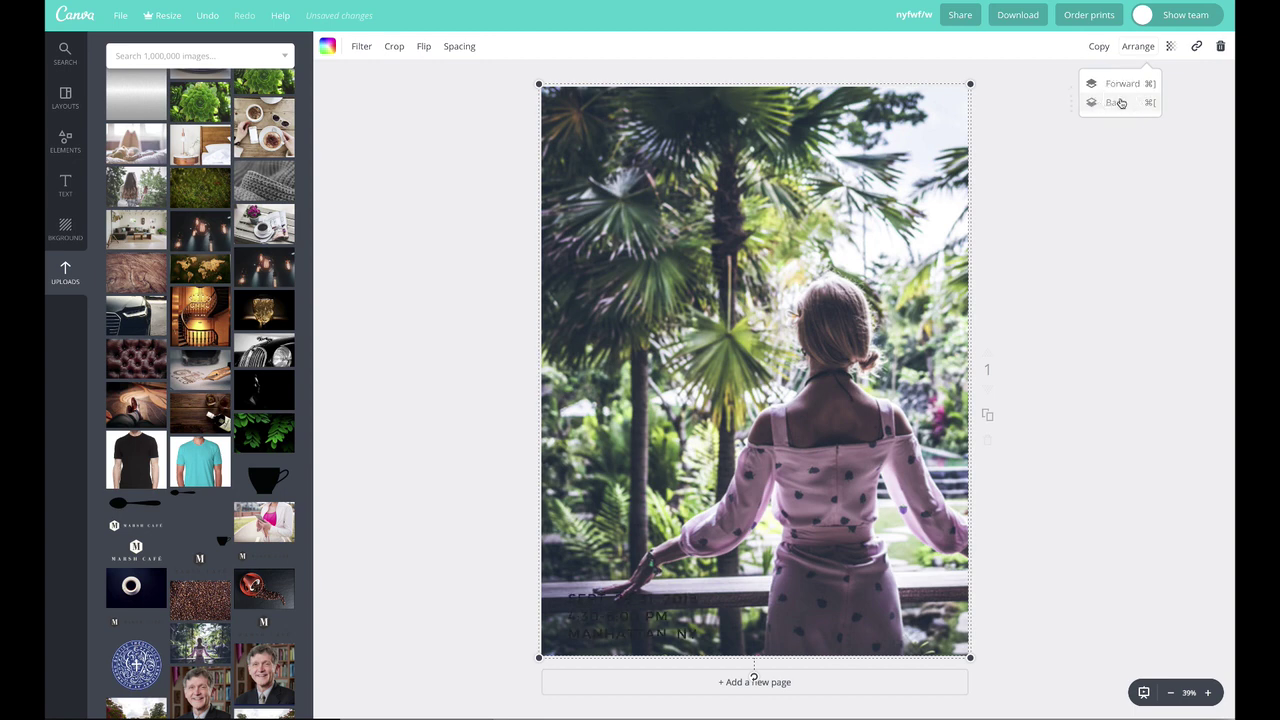
click(1121, 103)
click(1121, 103)
click(1121, 103)
click(1121, 103)
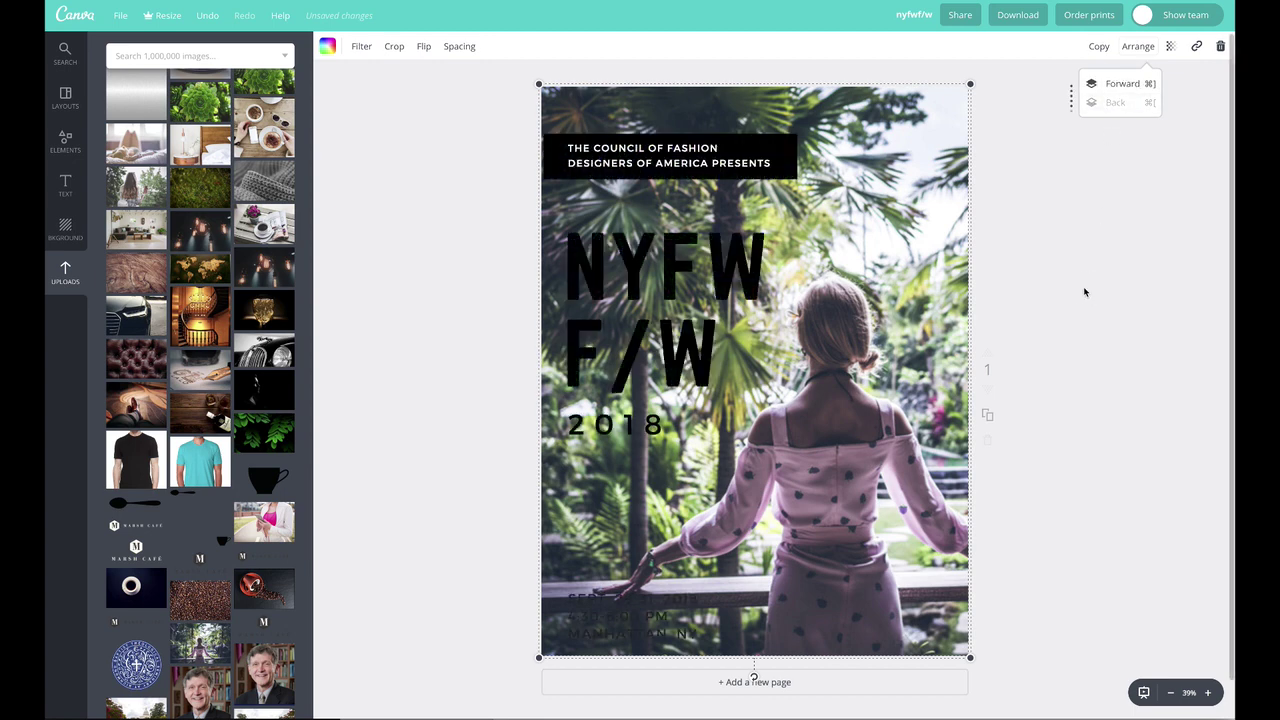
- Colour the council banner text box turquoise
click(551, 155)
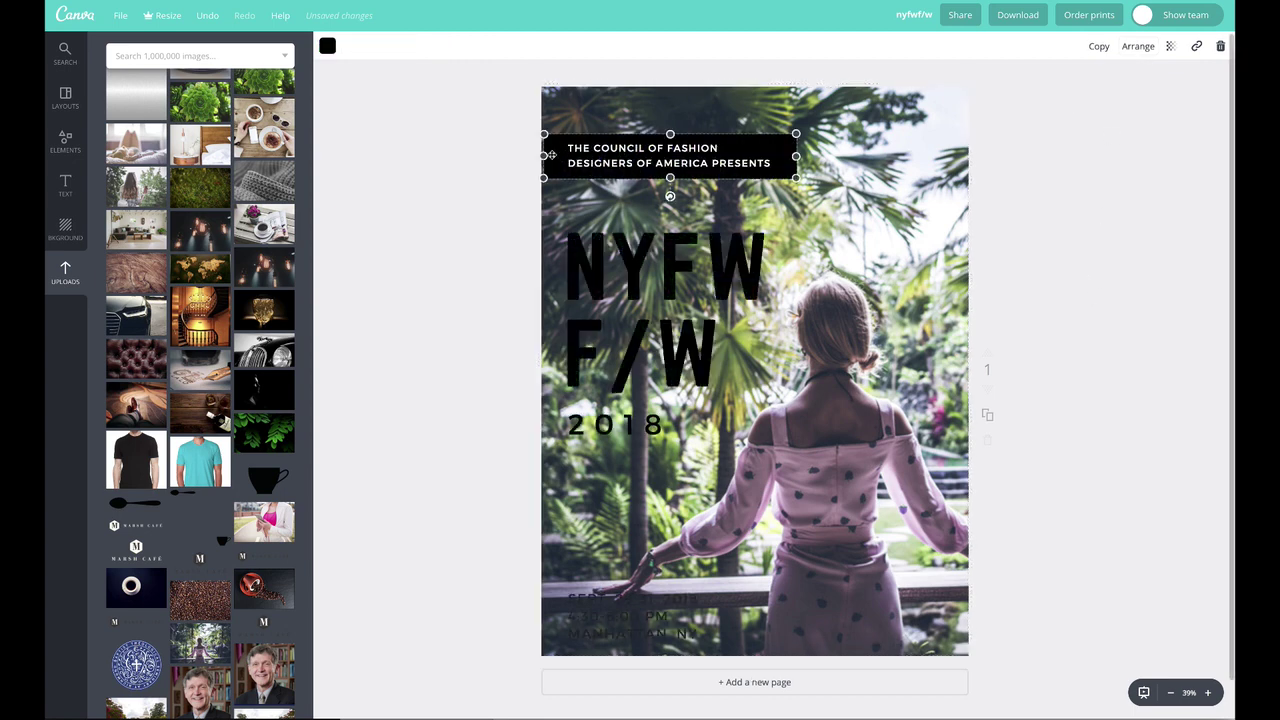
click(327, 45)
click(349, 183)
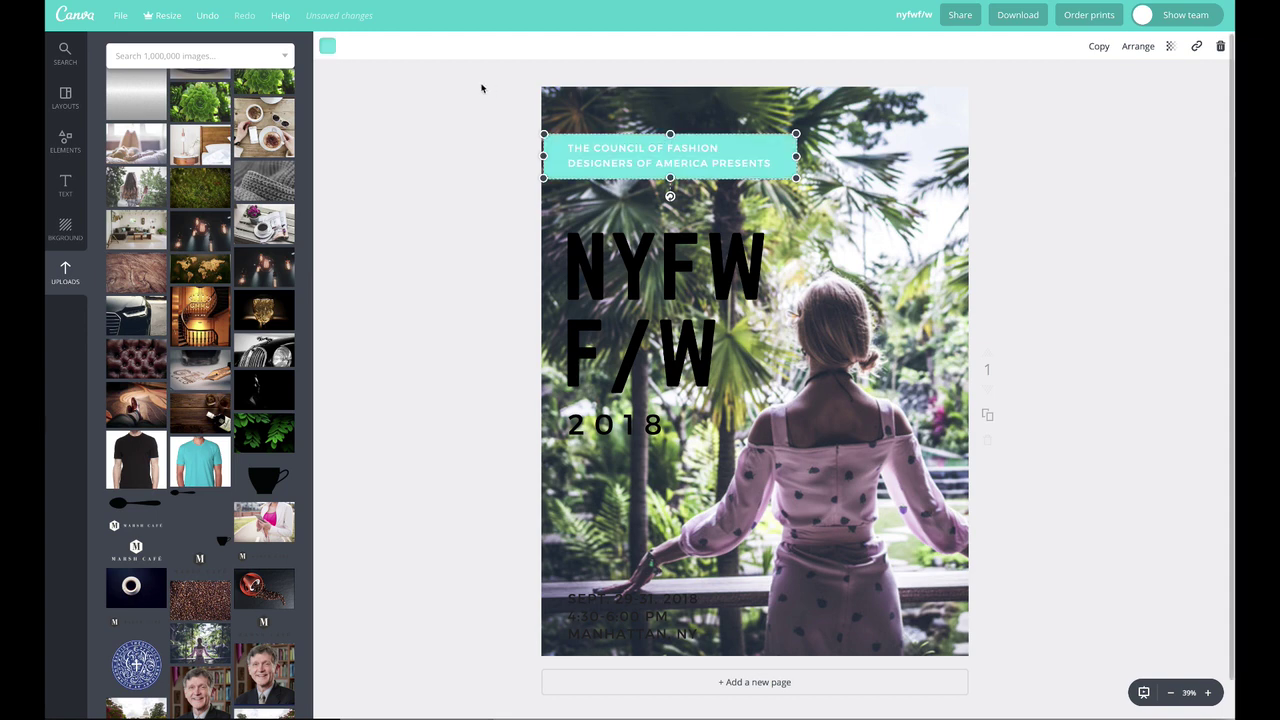
- Turn both lines of the NYFW F/W title white
double_click(587, 272)
drag(566, 250, 743, 342)
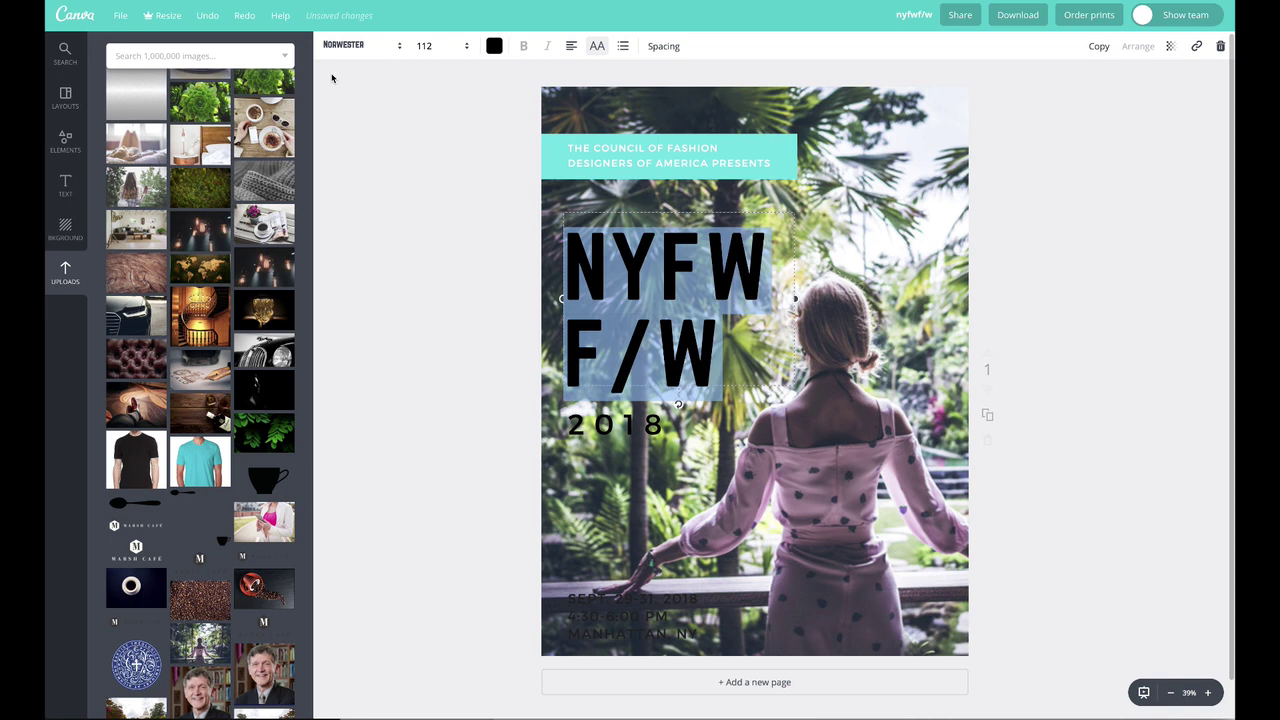
click(494, 45)
click(601, 219)
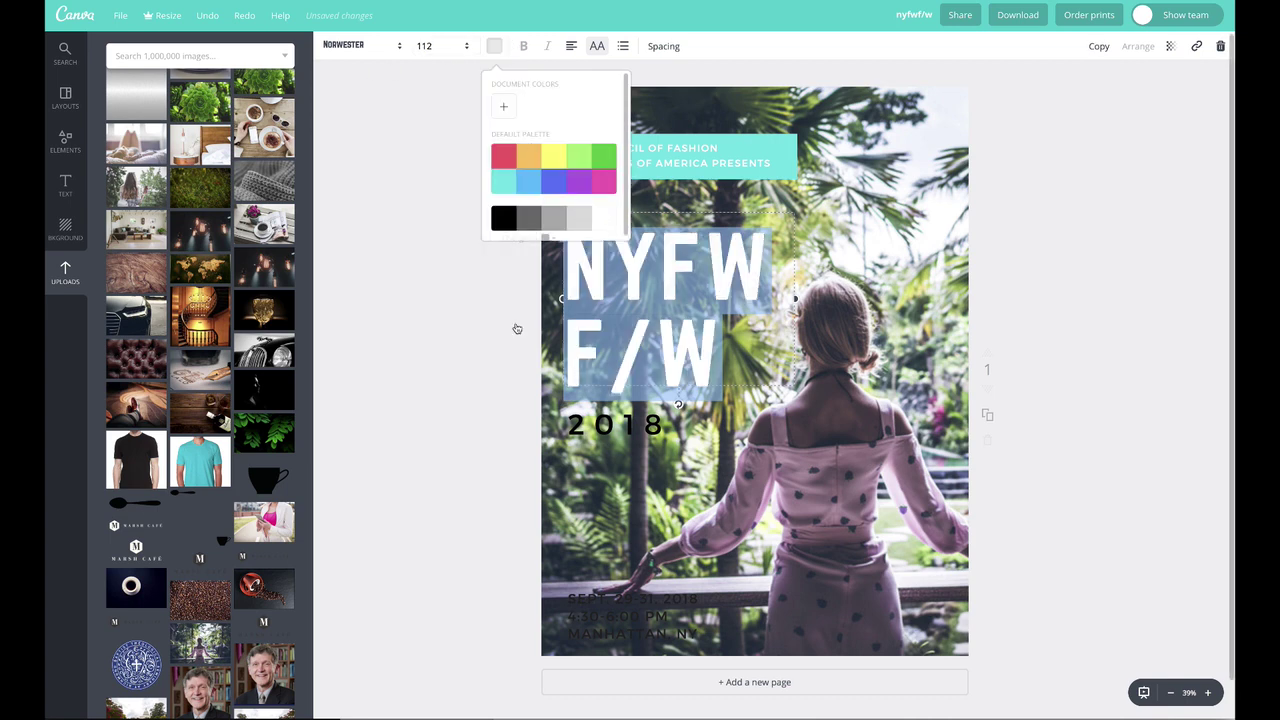
click(443, 266)
- Make the 2018 text and the date, time and location lines white
click(624, 425)
double_click(624, 425)
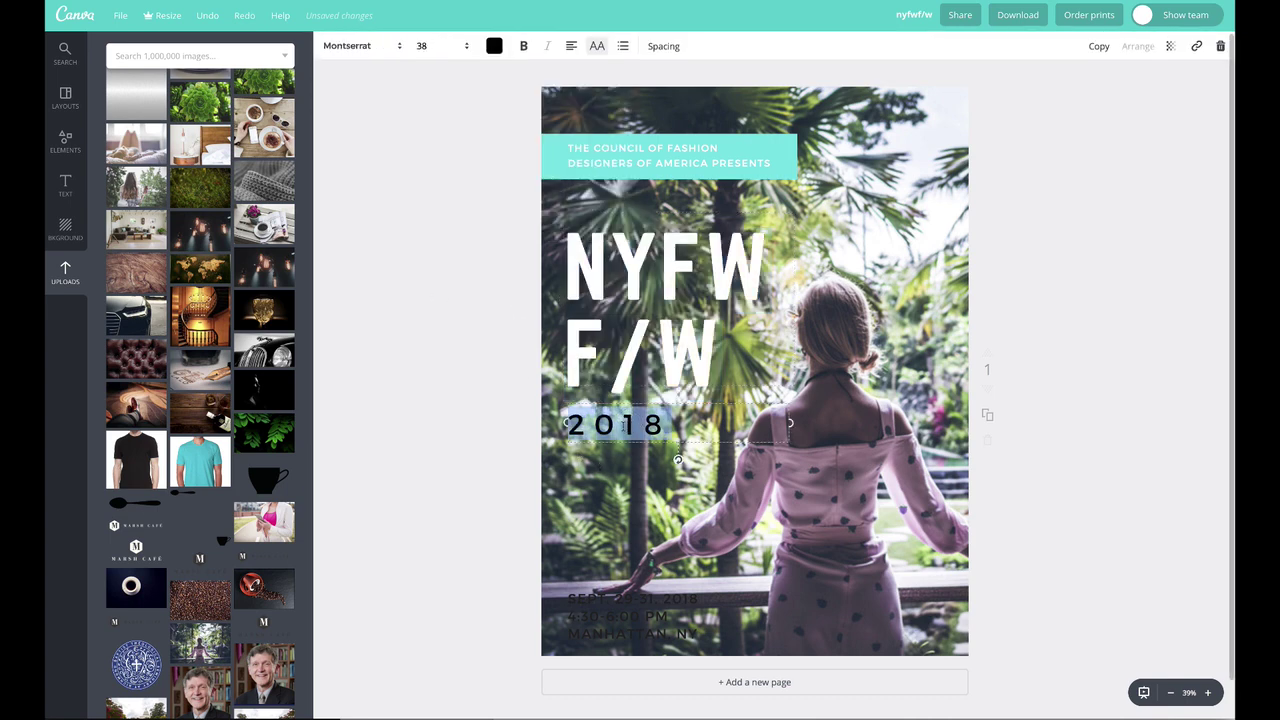
click(494, 45)
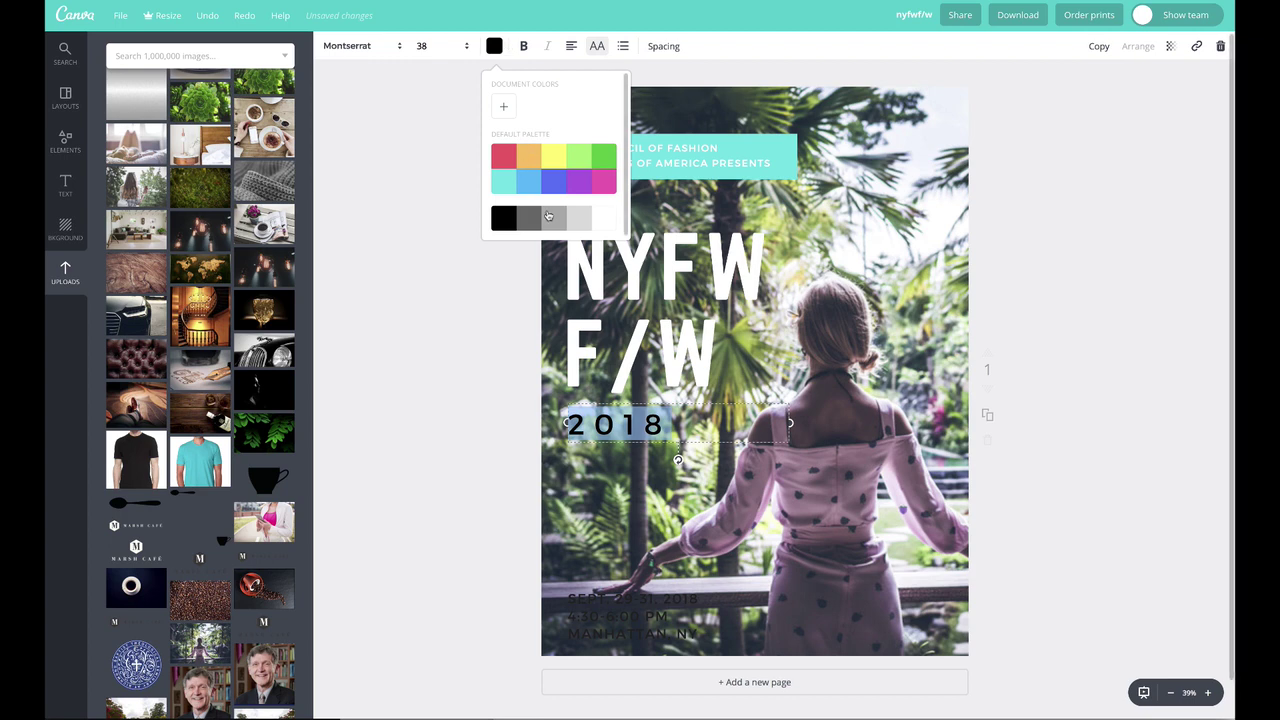
click(604, 220)
click(486, 331)
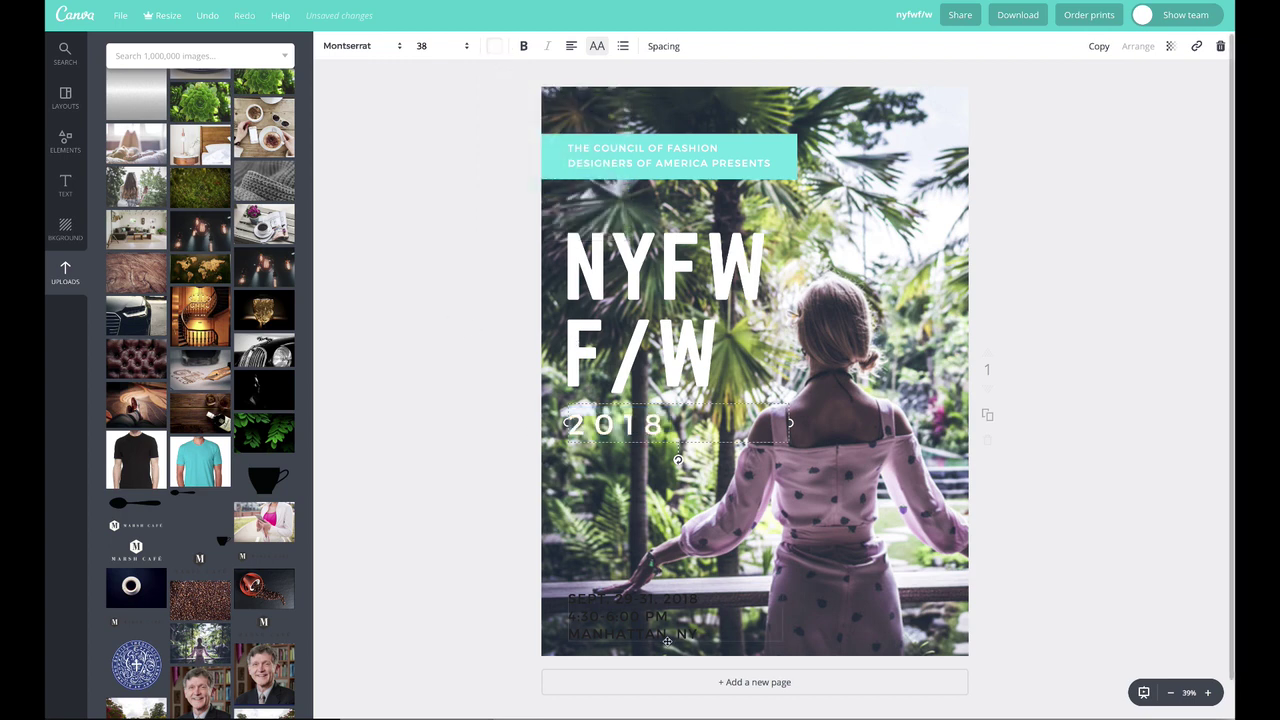
click(600, 610)
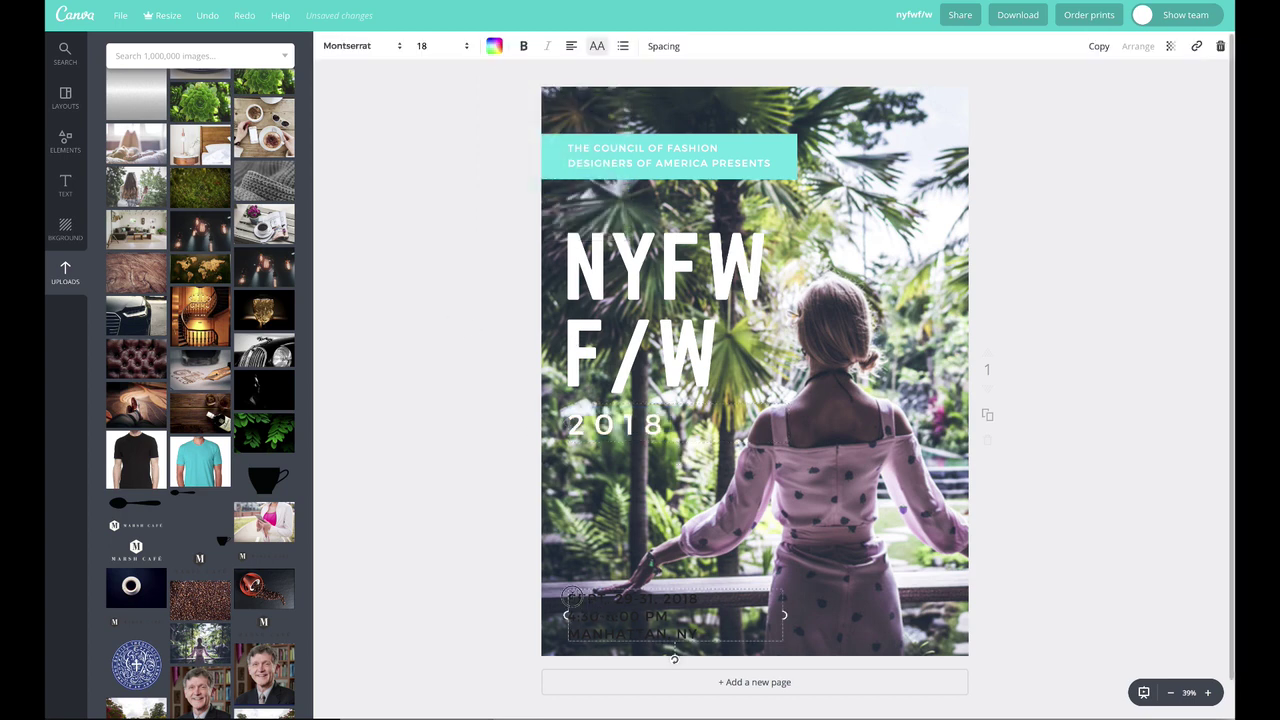
drag(571, 596, 698, 638)
click(495, 48)
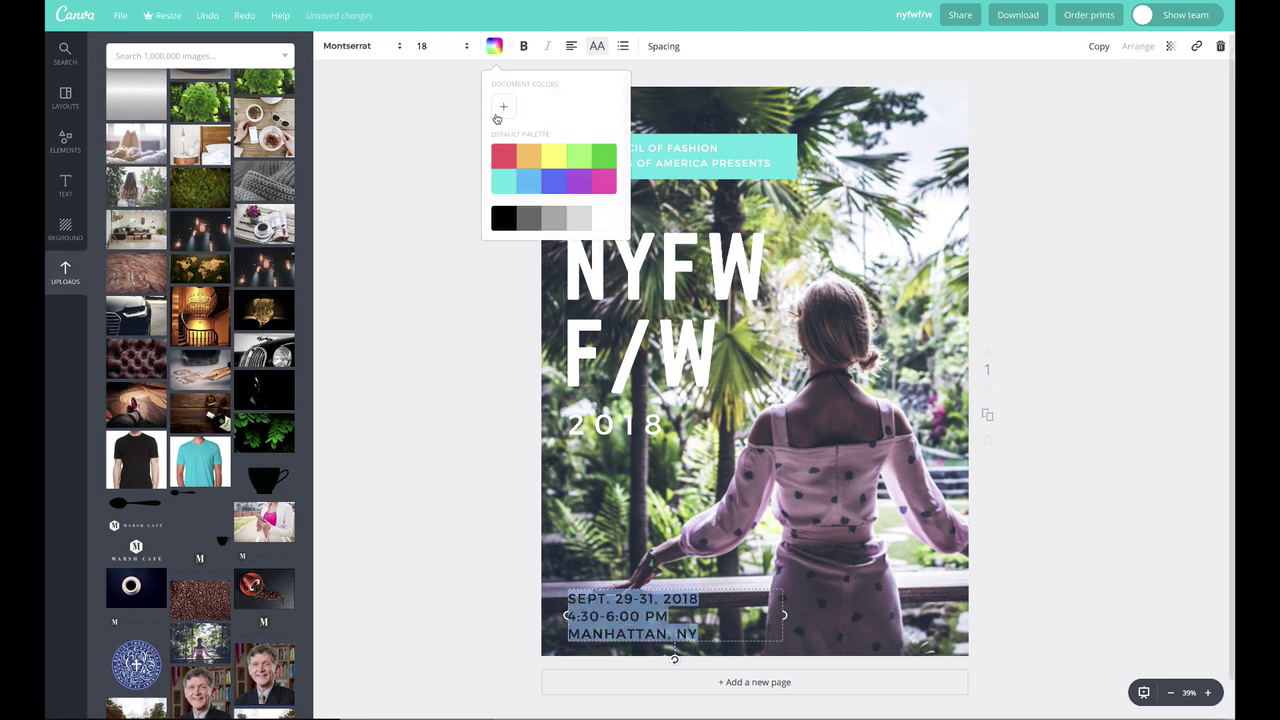
click(413, 401)
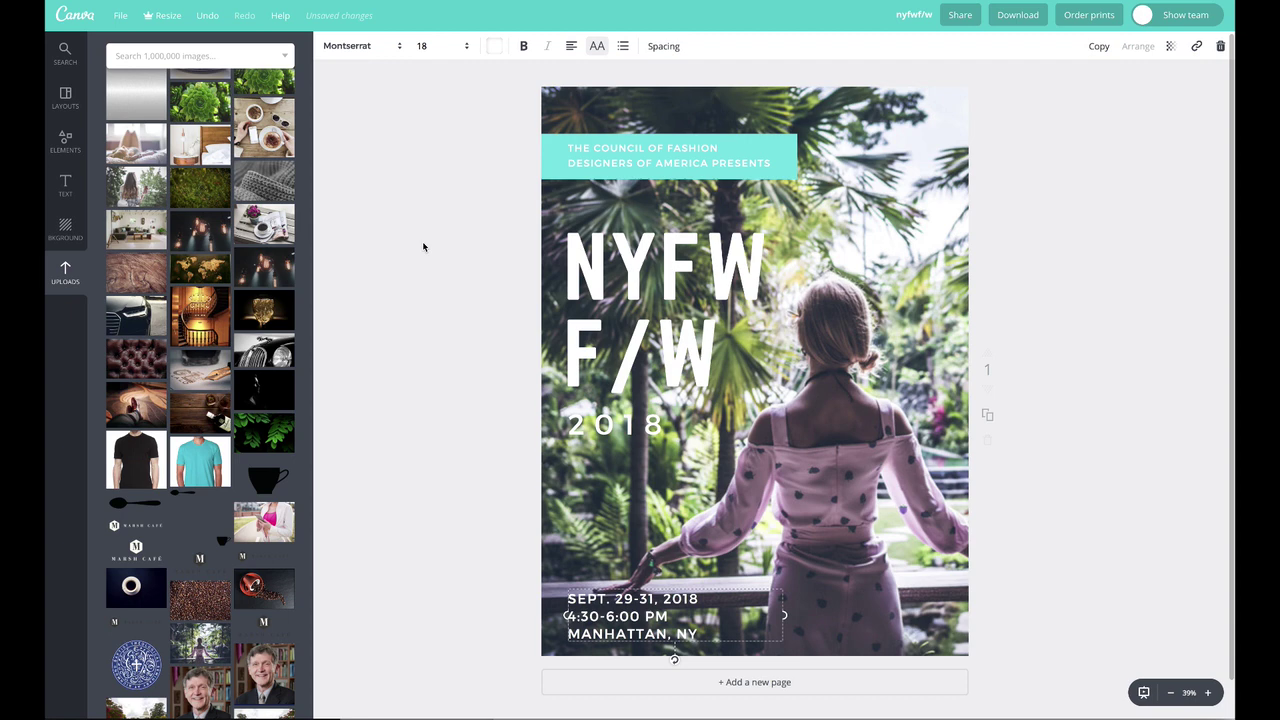
- Apply the Cali filter to the background photo, adding a strong vignette and shifting the tint
click(910, 424)
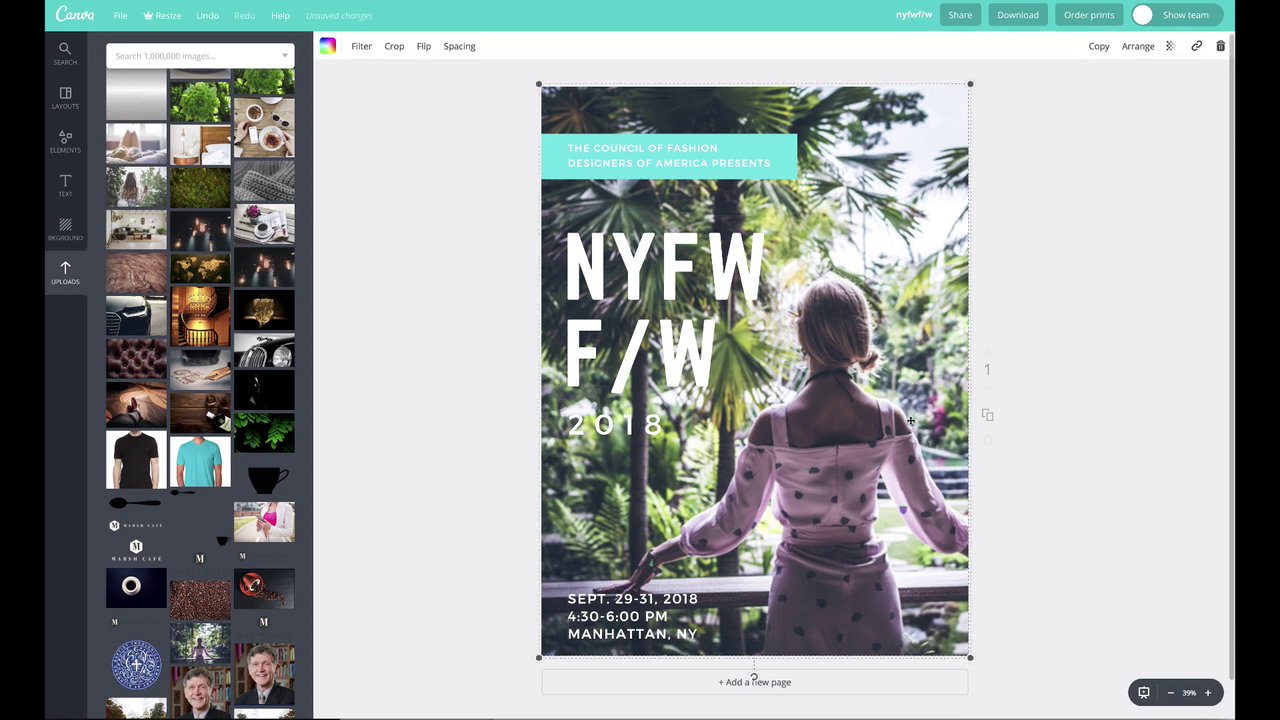
click(361, 46)
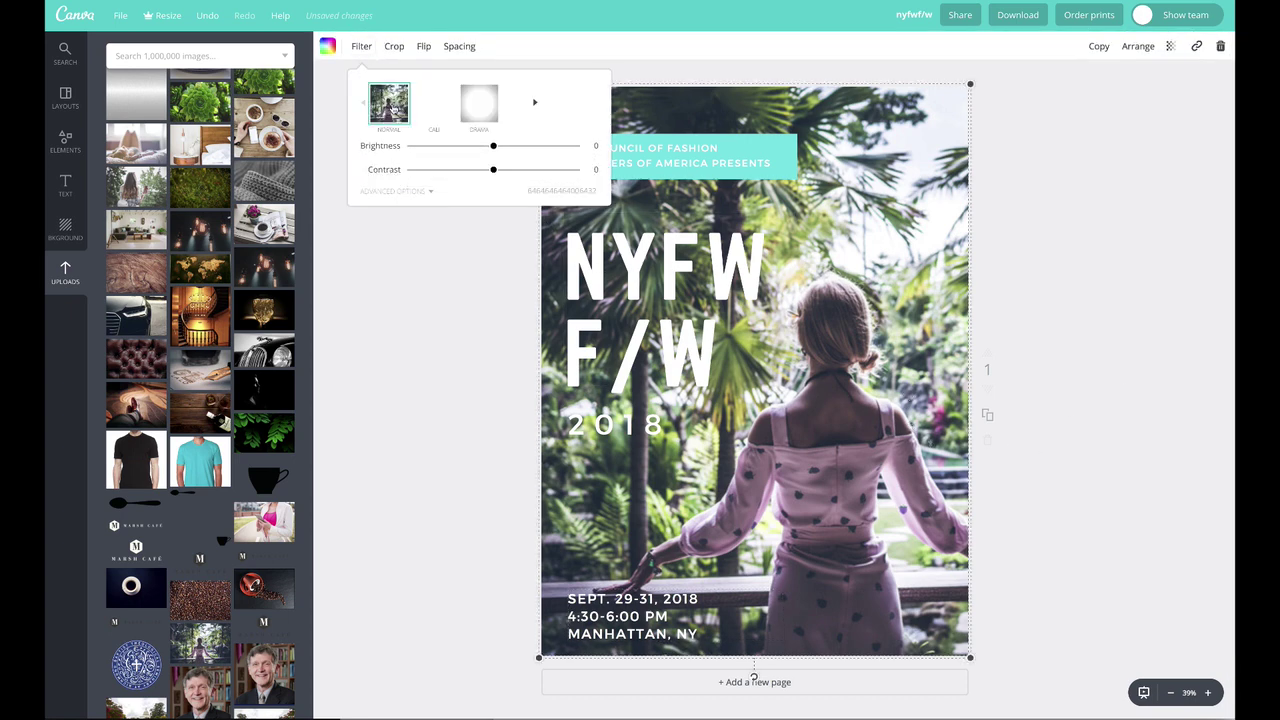
click(387, 190)
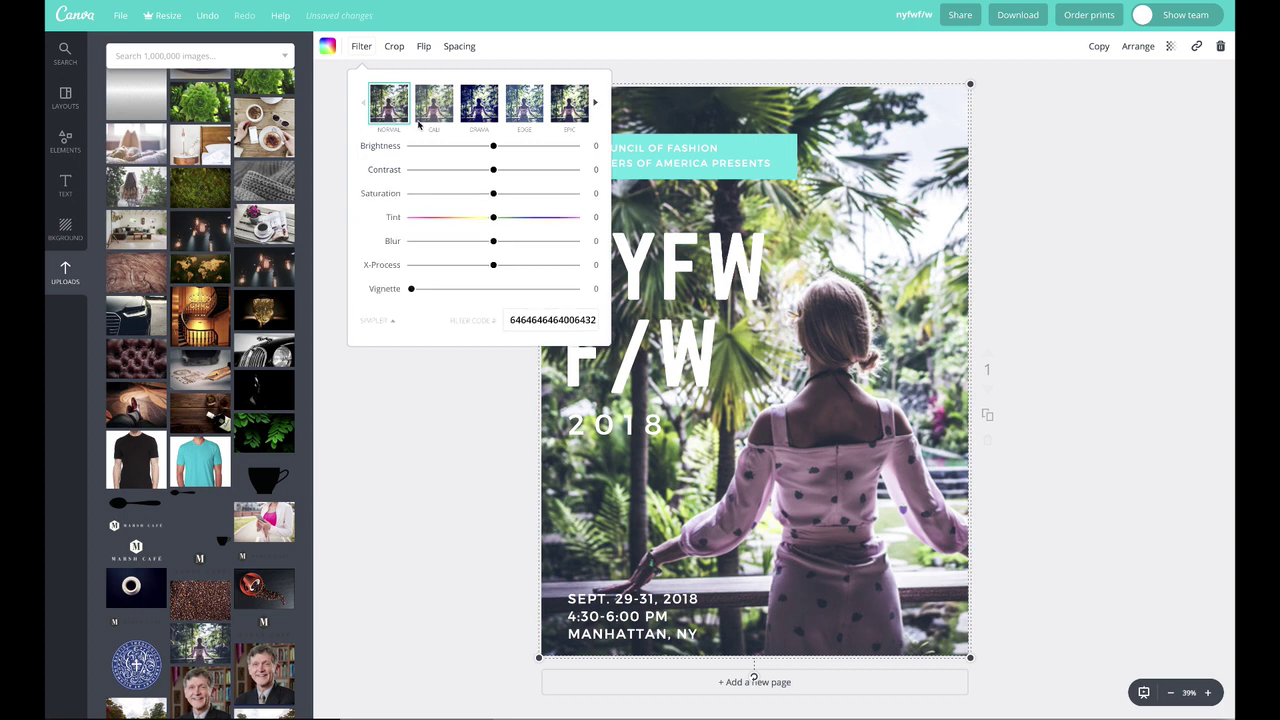
click(443, 104)
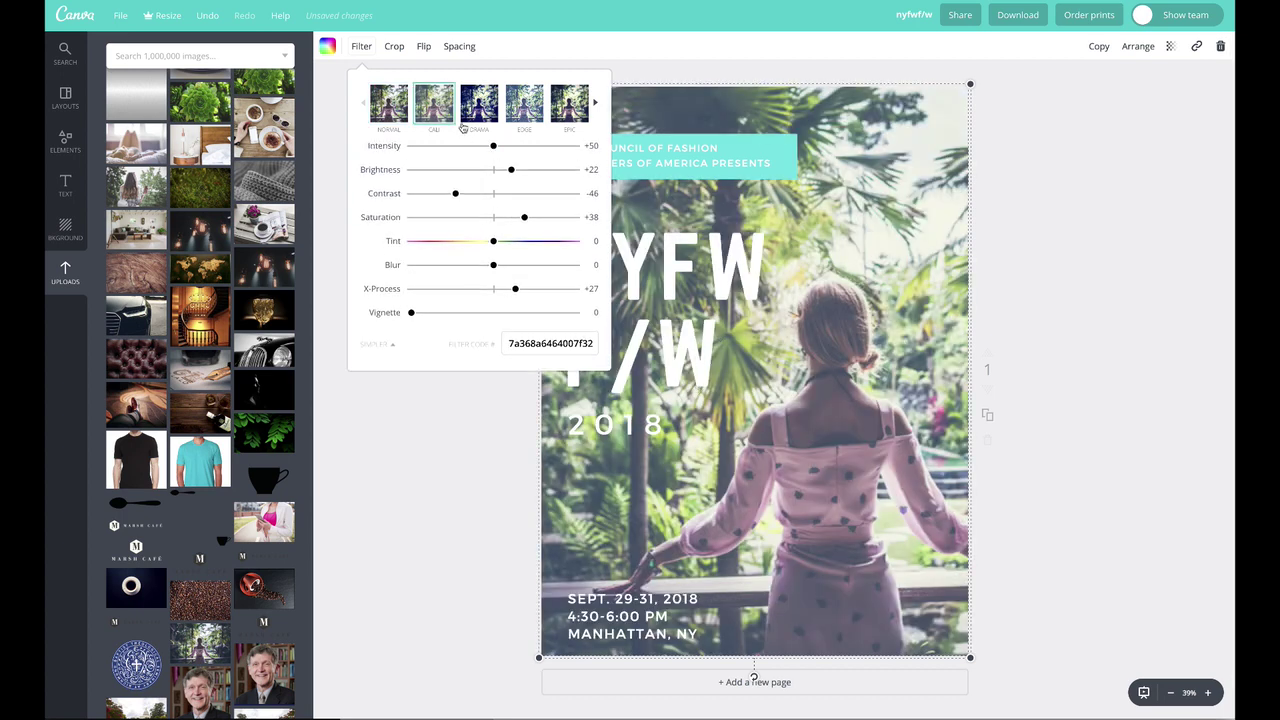
mouse_move(453, 198)
mouse_down()
mouse_move(423, 196)
mouse_move(447, 193)
mouse_up()
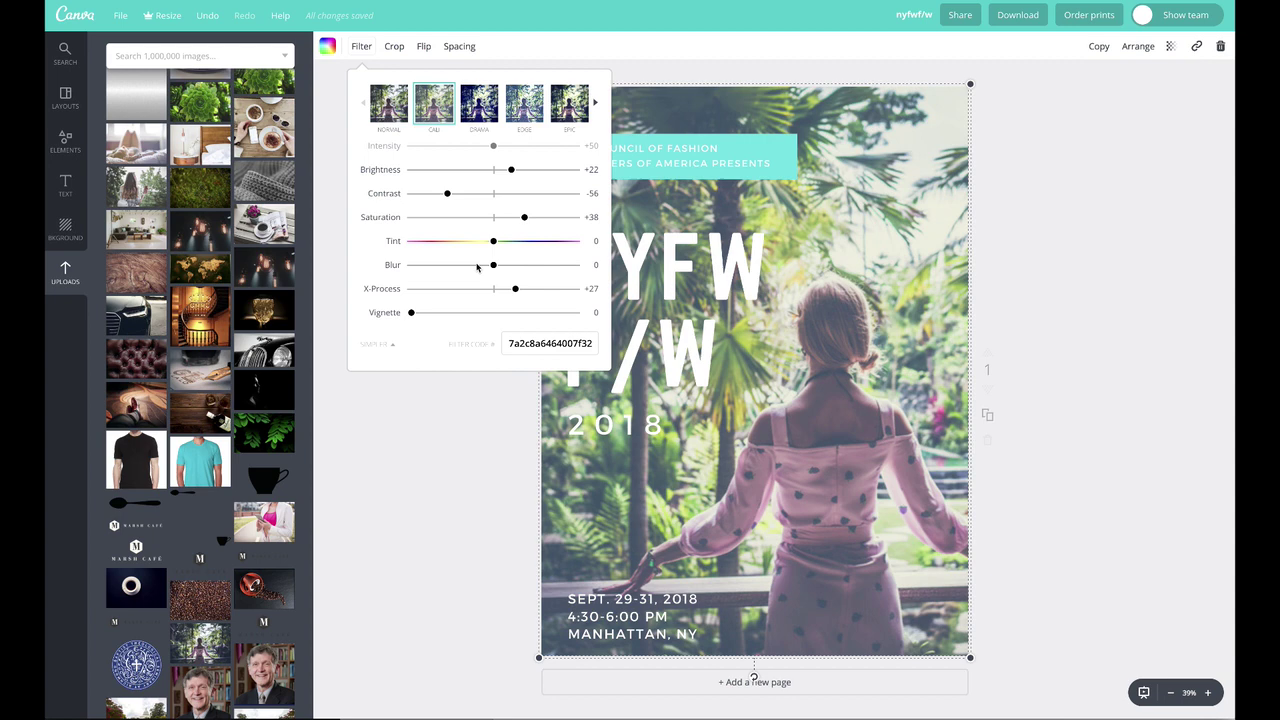
drag(423, 317, 580, 315)
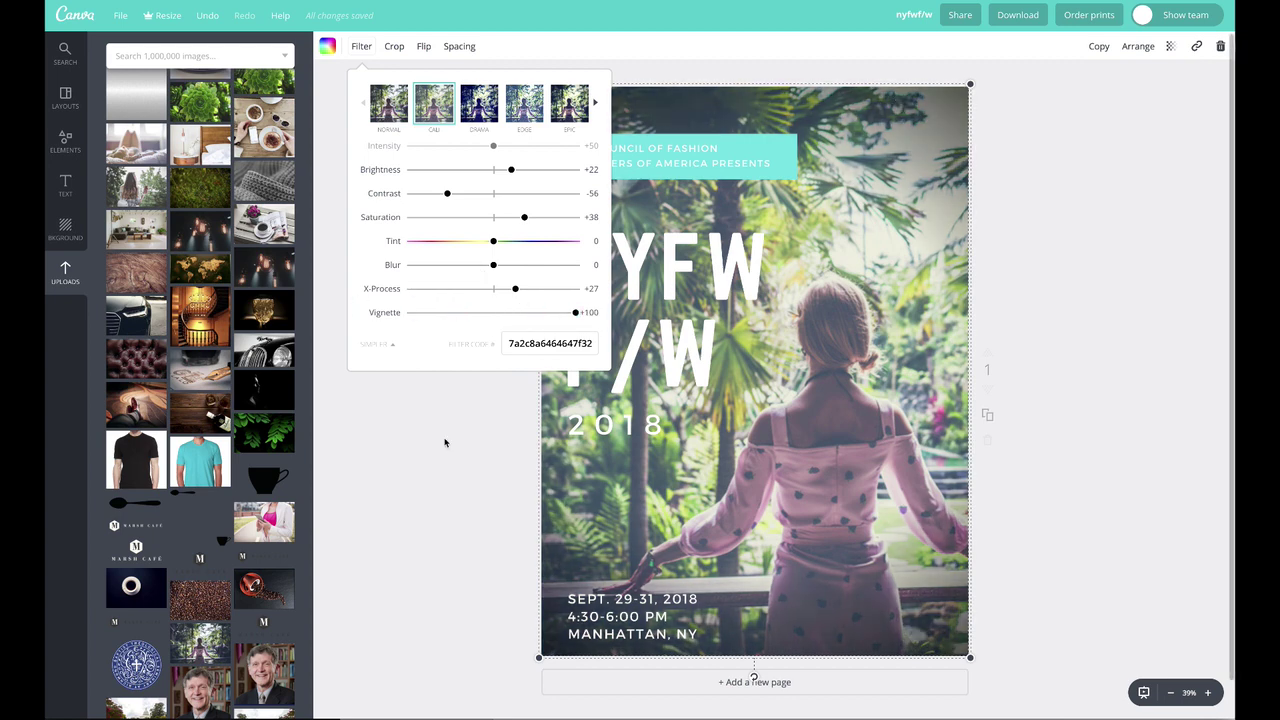
click(476, 243)
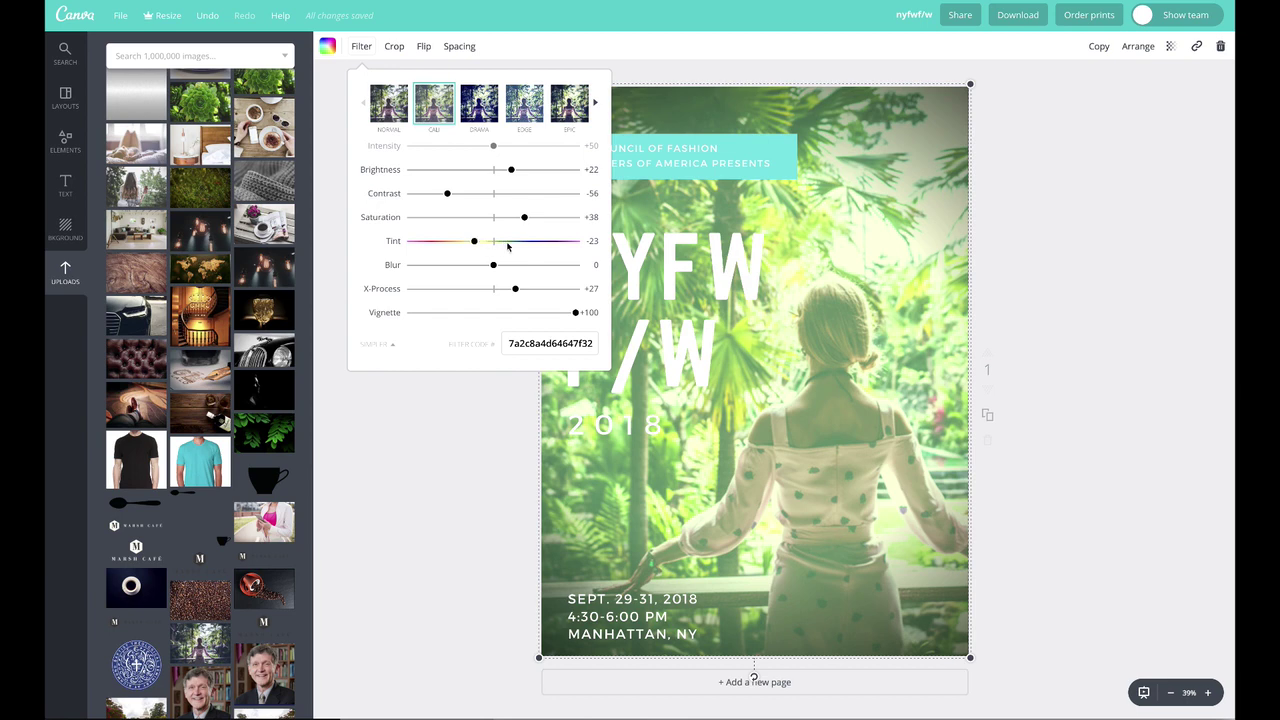
drag(508, 246, 525, 245)
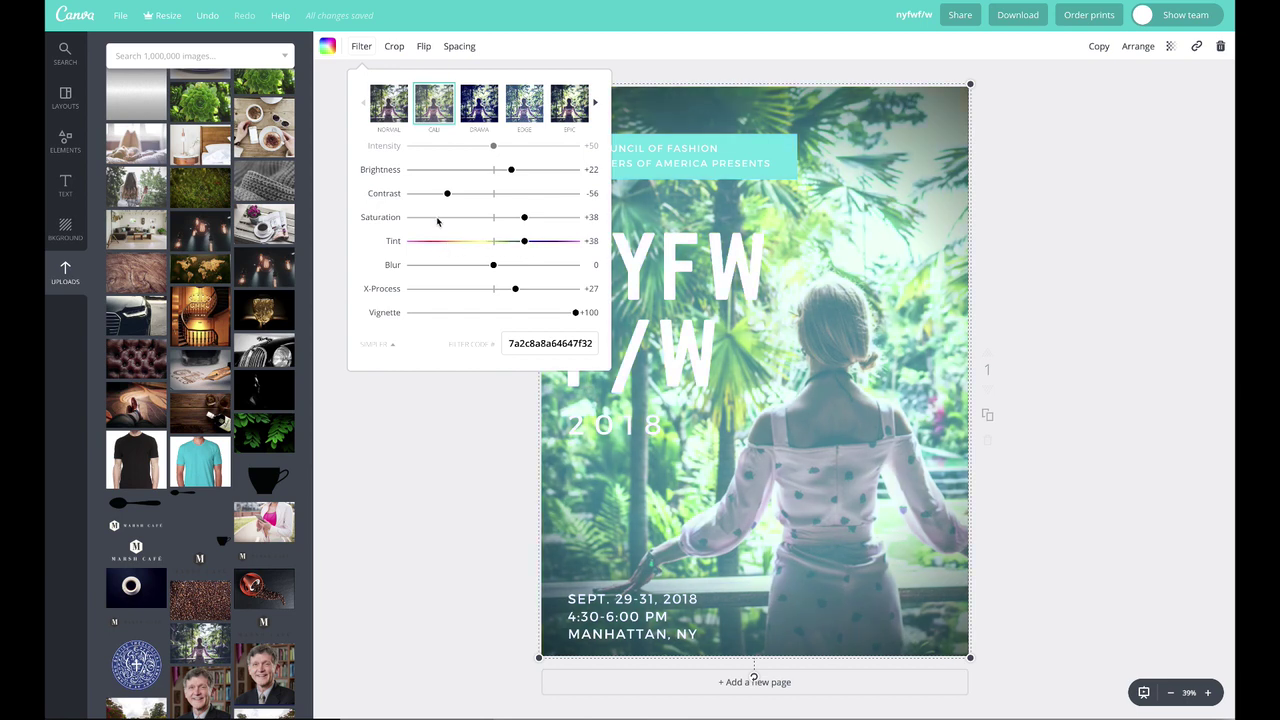
- Fine-tune the filter to Saturation -100, Tint +67, Contrast -93, Vignette 72, Brightness -32
drag(437, 221, 399, 219)
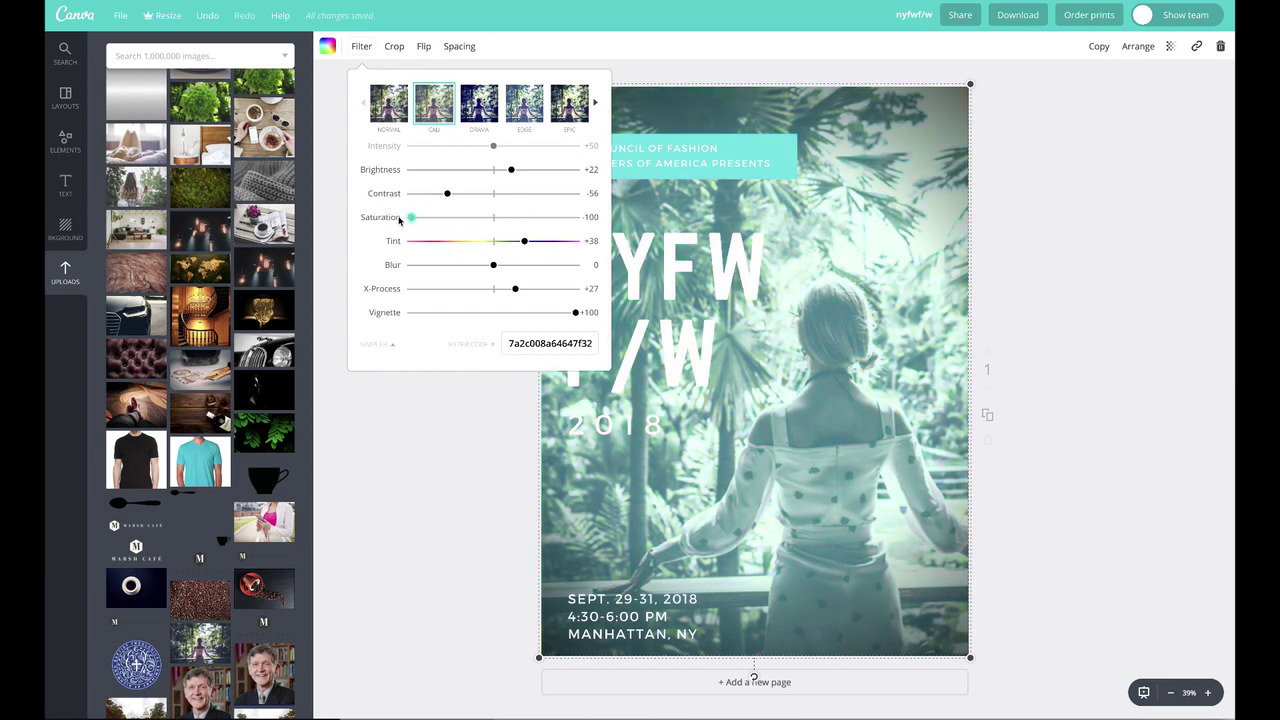
click(548, 241)
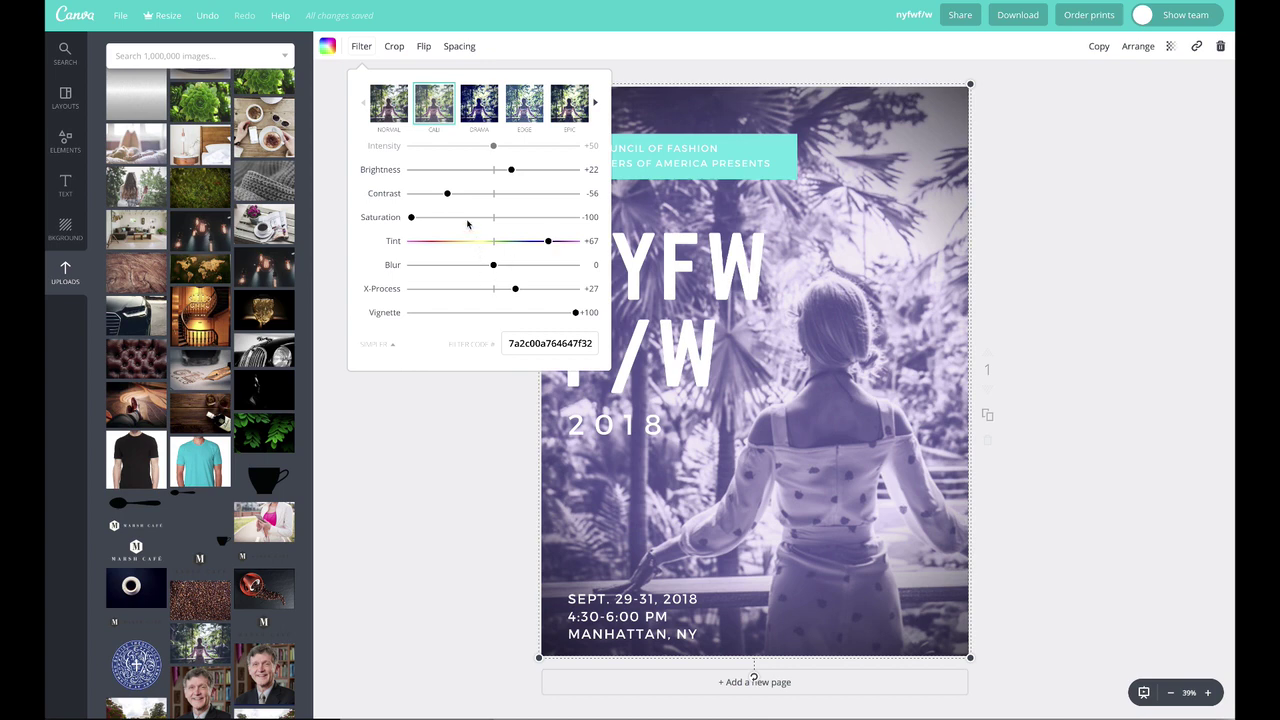
click(481, 194)
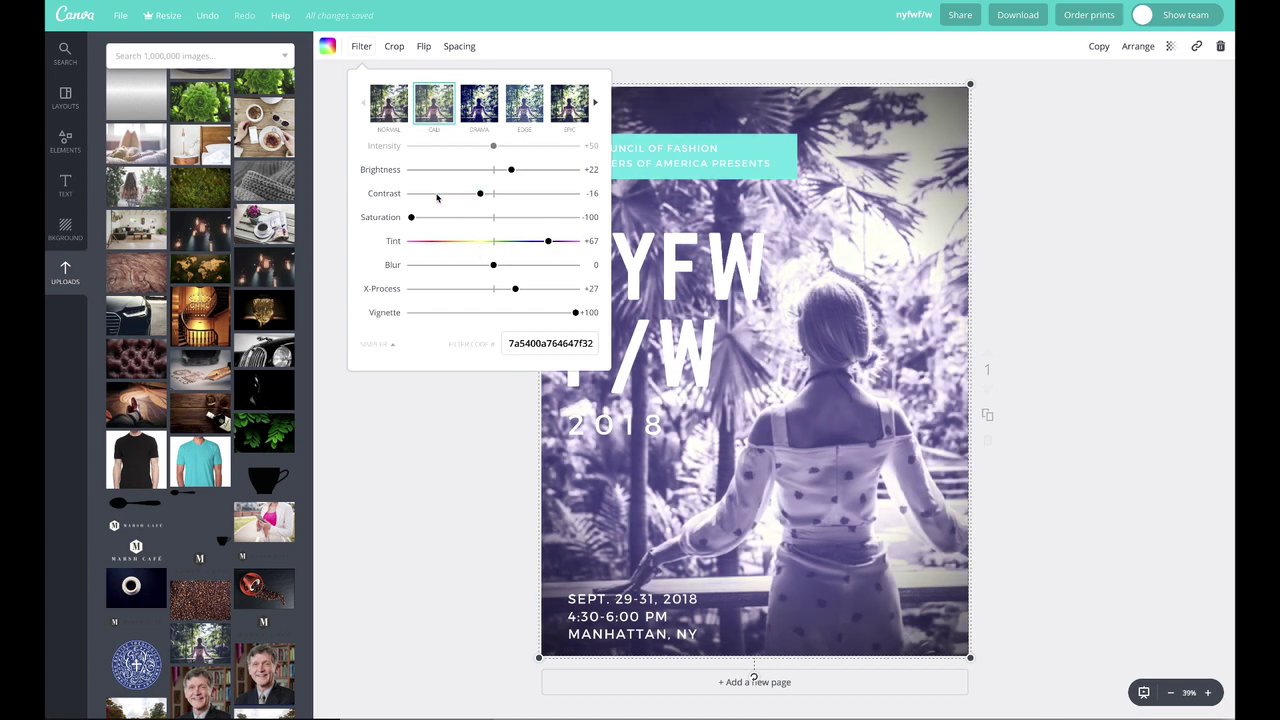
drag(428, 194, 418, 196)
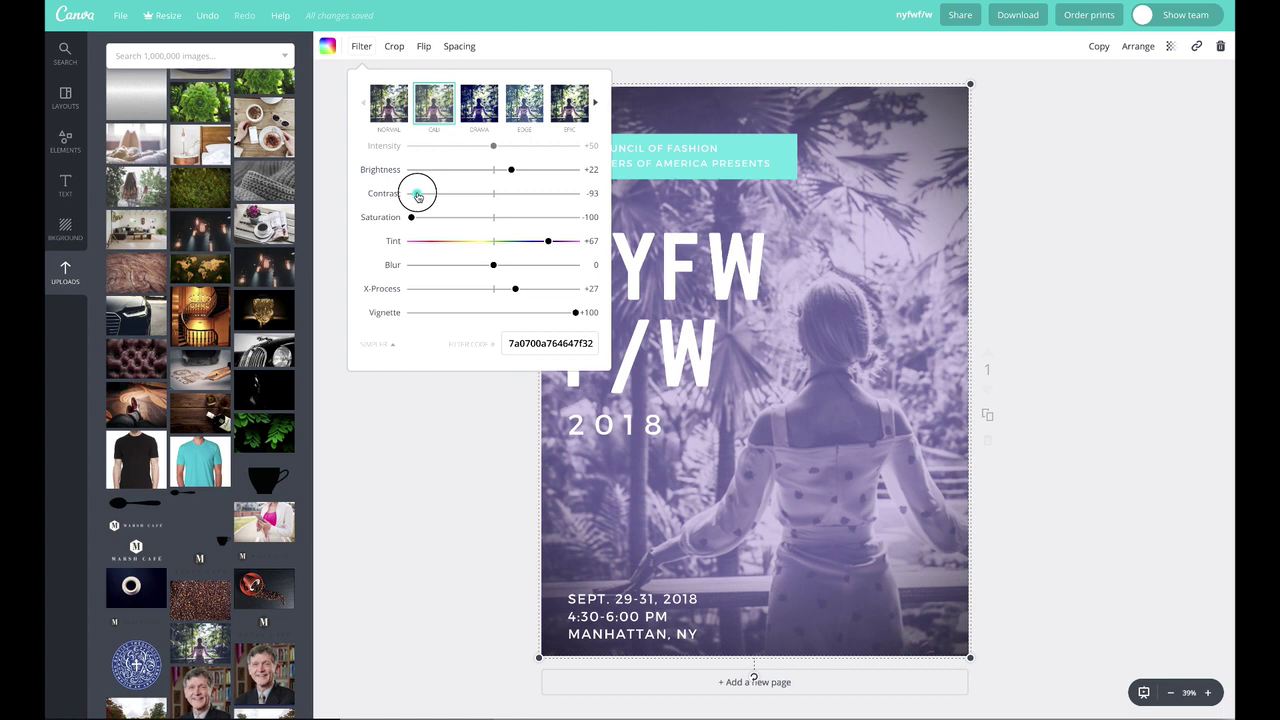
click(531, 316)
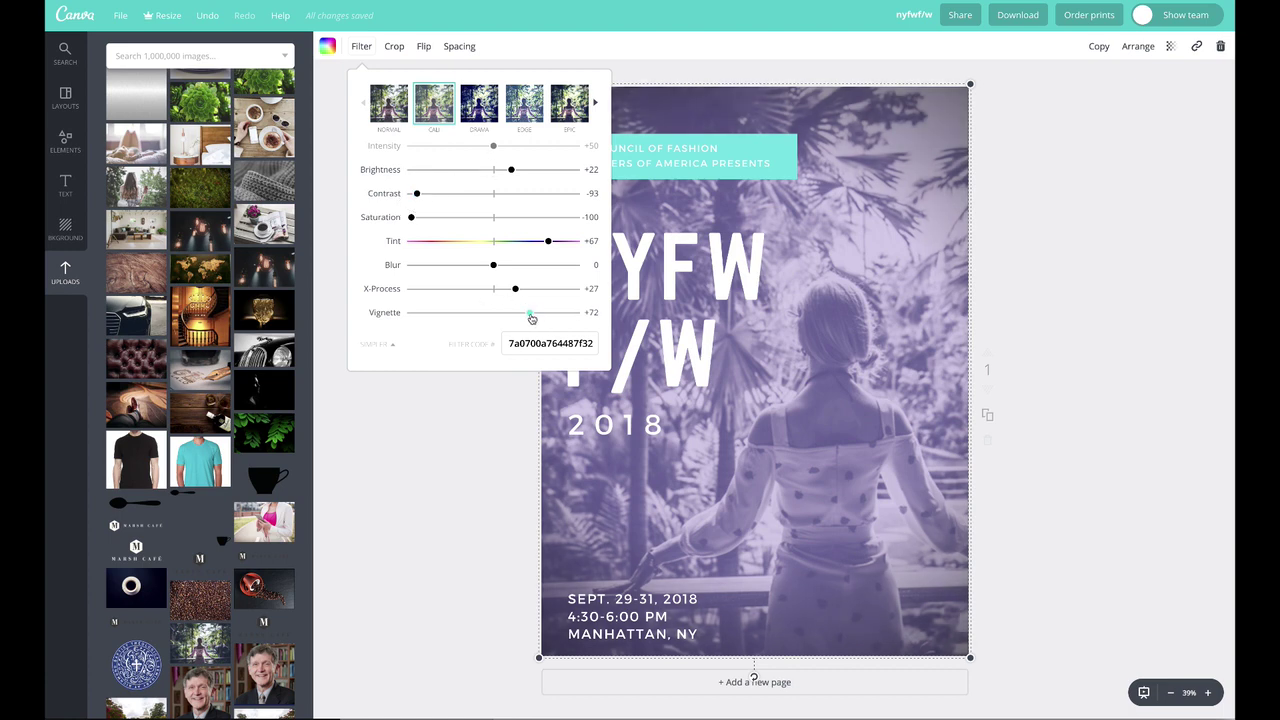
click(526, 172)
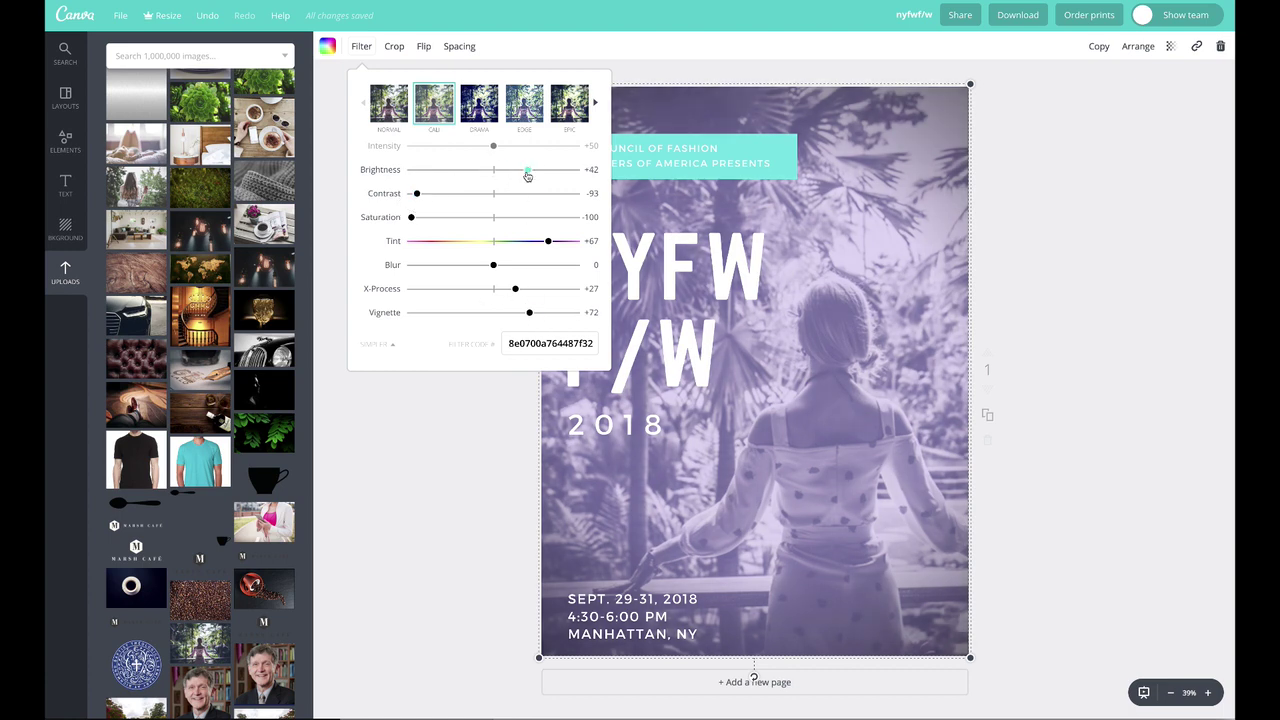
click(471, 172)
drag(465, 172, 466, 170)
- Close the filter settings and nudge the date block up slightly
click(415, 362)
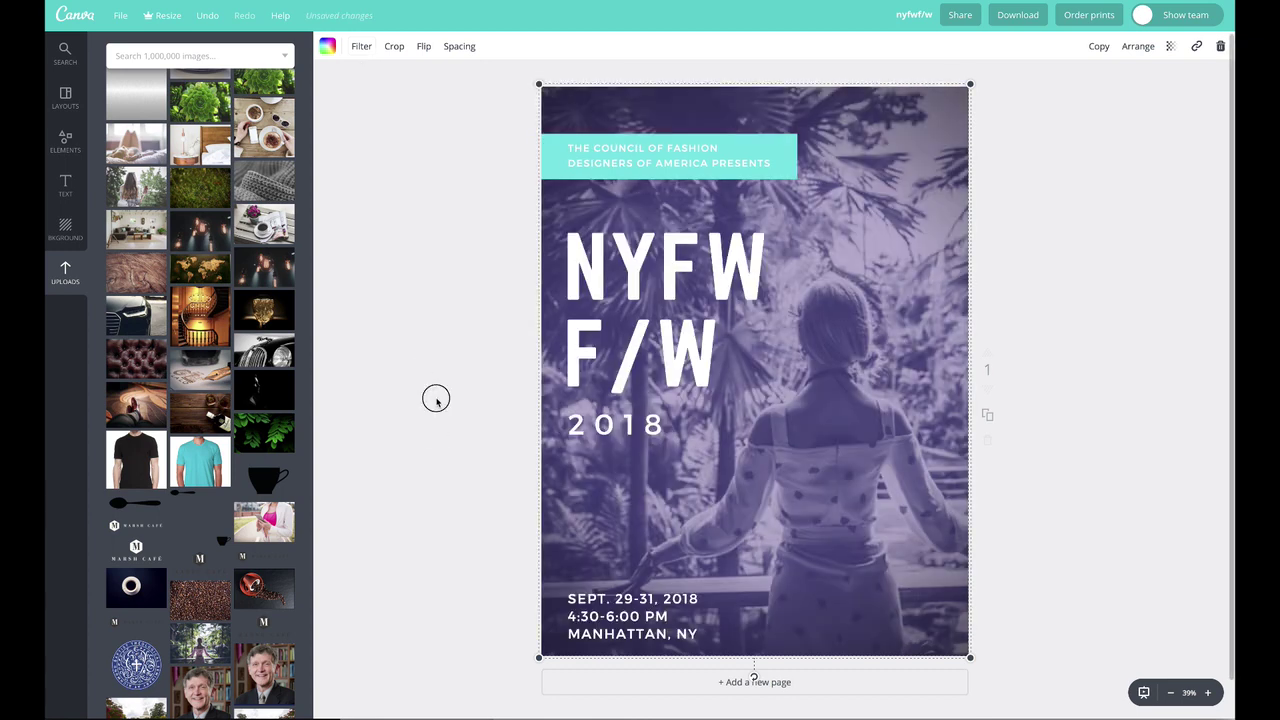
click(434, 397)
click(552, 153)
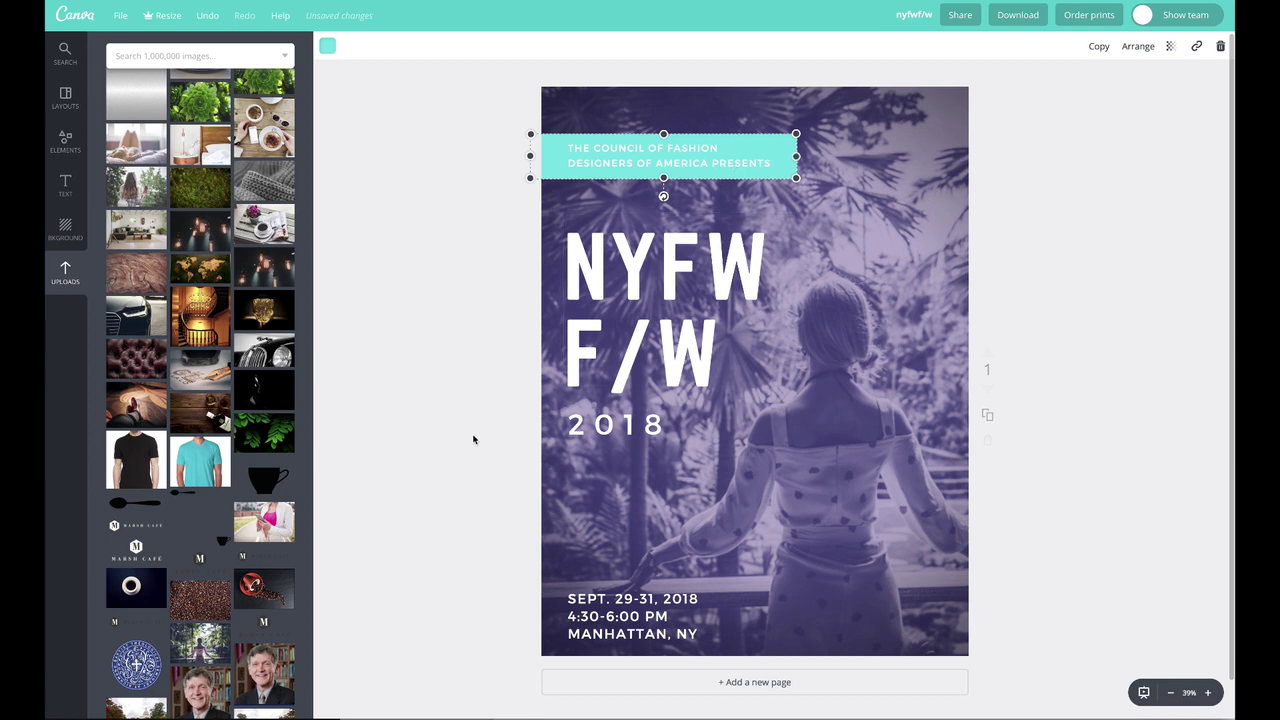
drag(586, 605, 609, 590)
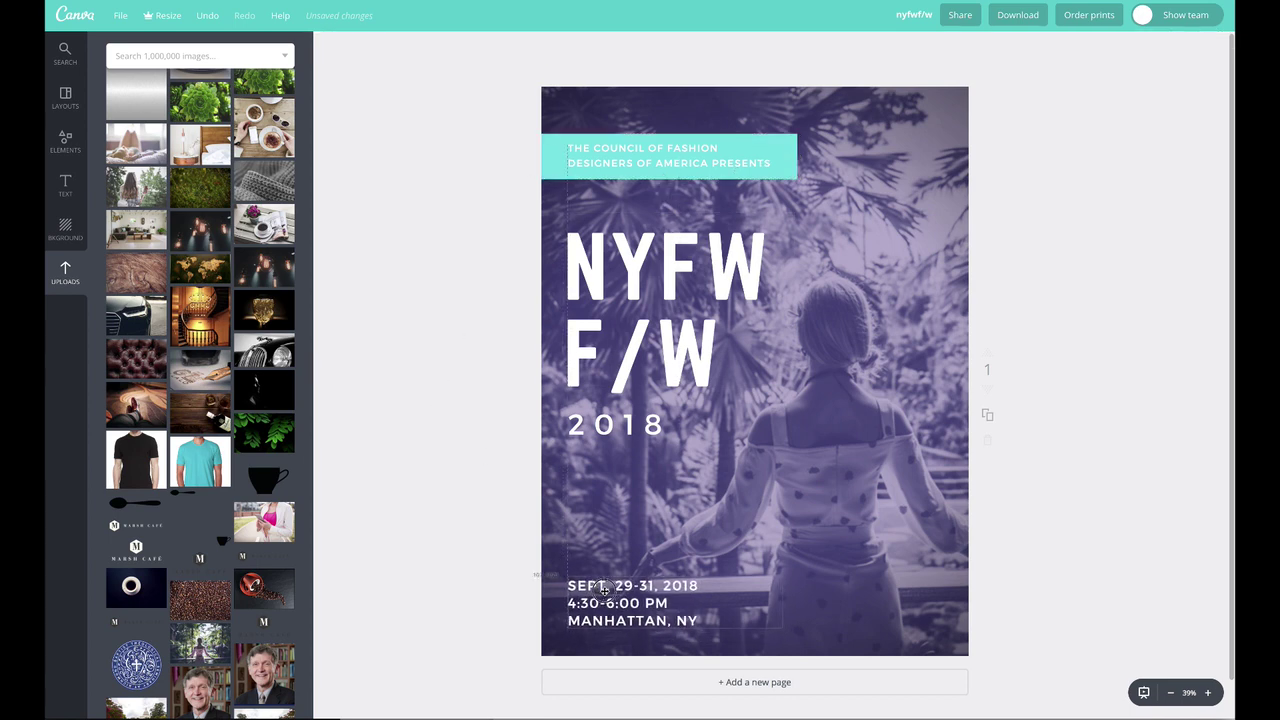
- Change the 2018 text font to Norwester
click(628, 430)
click(628, 430)
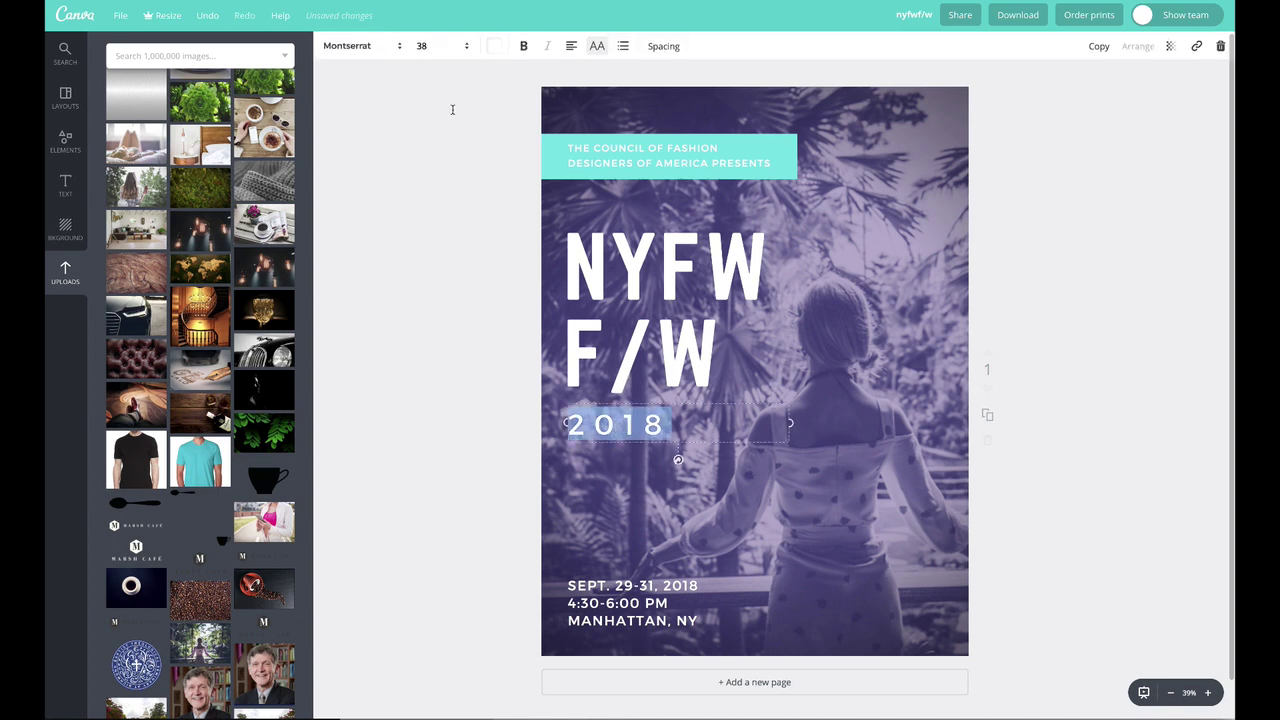
click(380, 48)
click(354, 121)
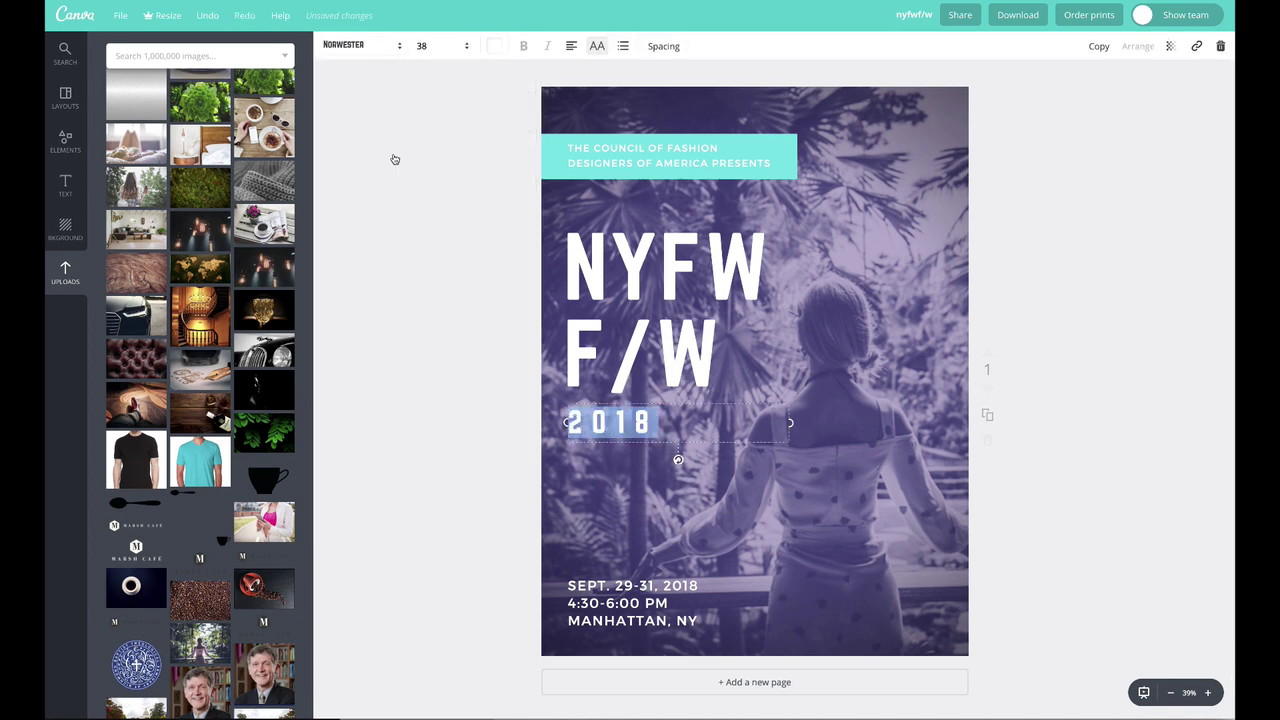
click(479, 224)
- Move 2018 to the top right, lower the NYFW F/W title, and place the teal banner and council text above it
drag(635, 425, 888, 141)
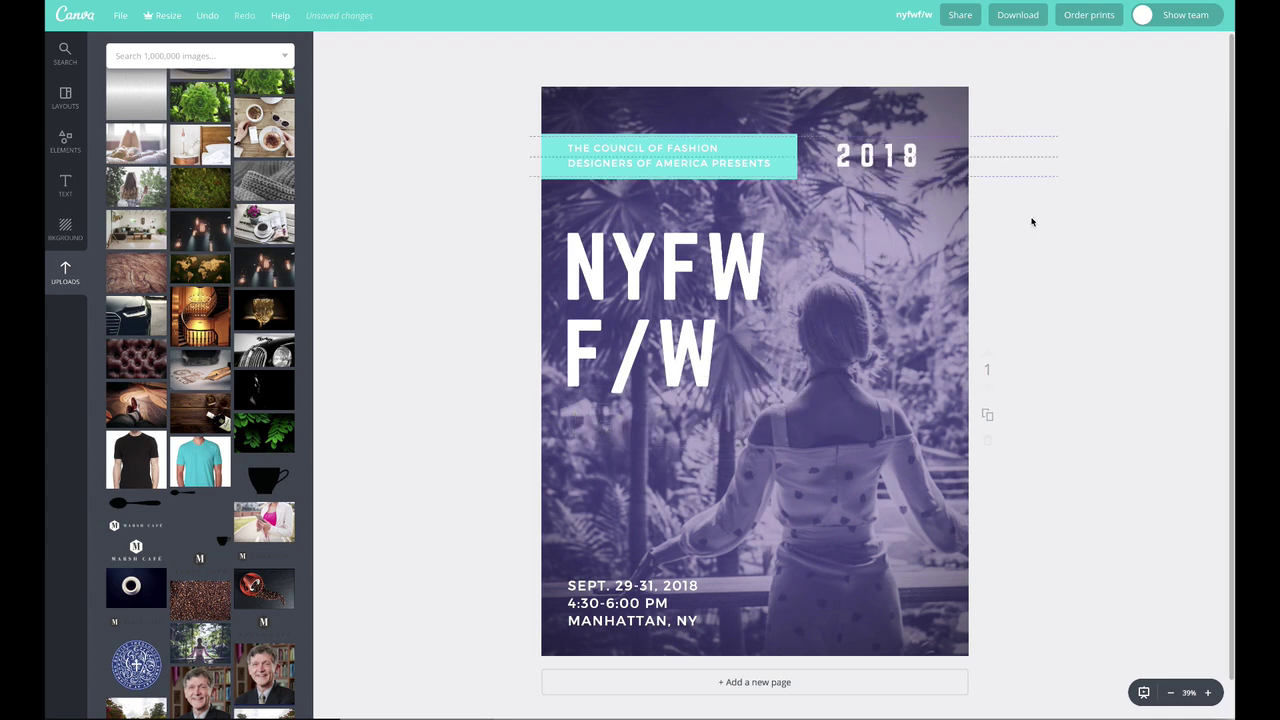
drag(627, 253, 631, 417)
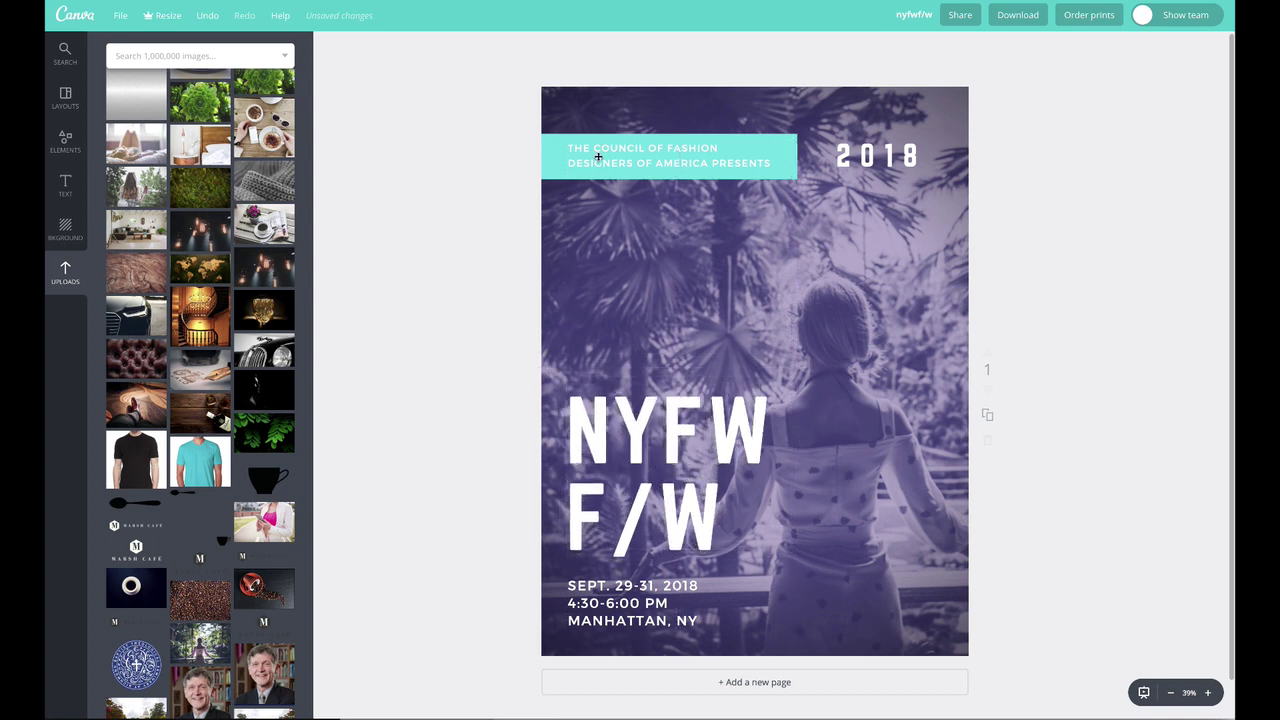
drag(559, 164, 551, 352)
drag(638, 185, 631, 343)
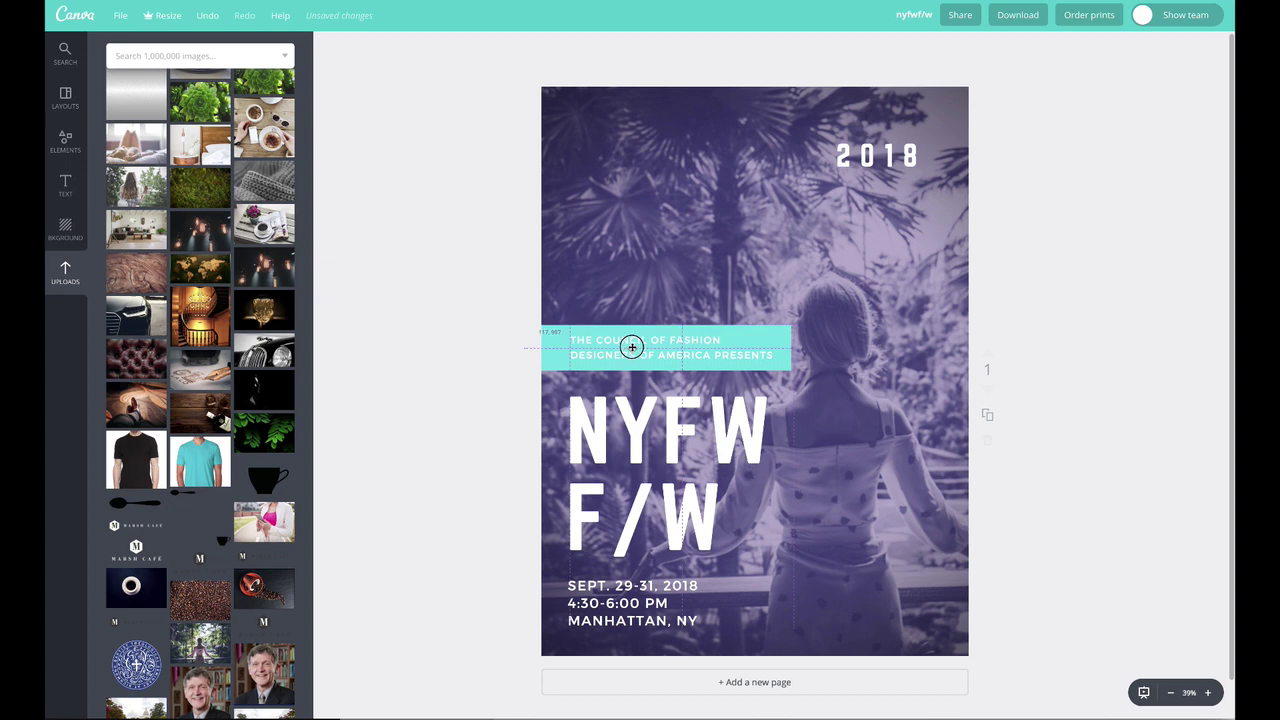
- Crop-shift the background photo slightly to the right within the page
double_click(870, 436)
drag(848, 374, 878, 376)
click(328, 46)
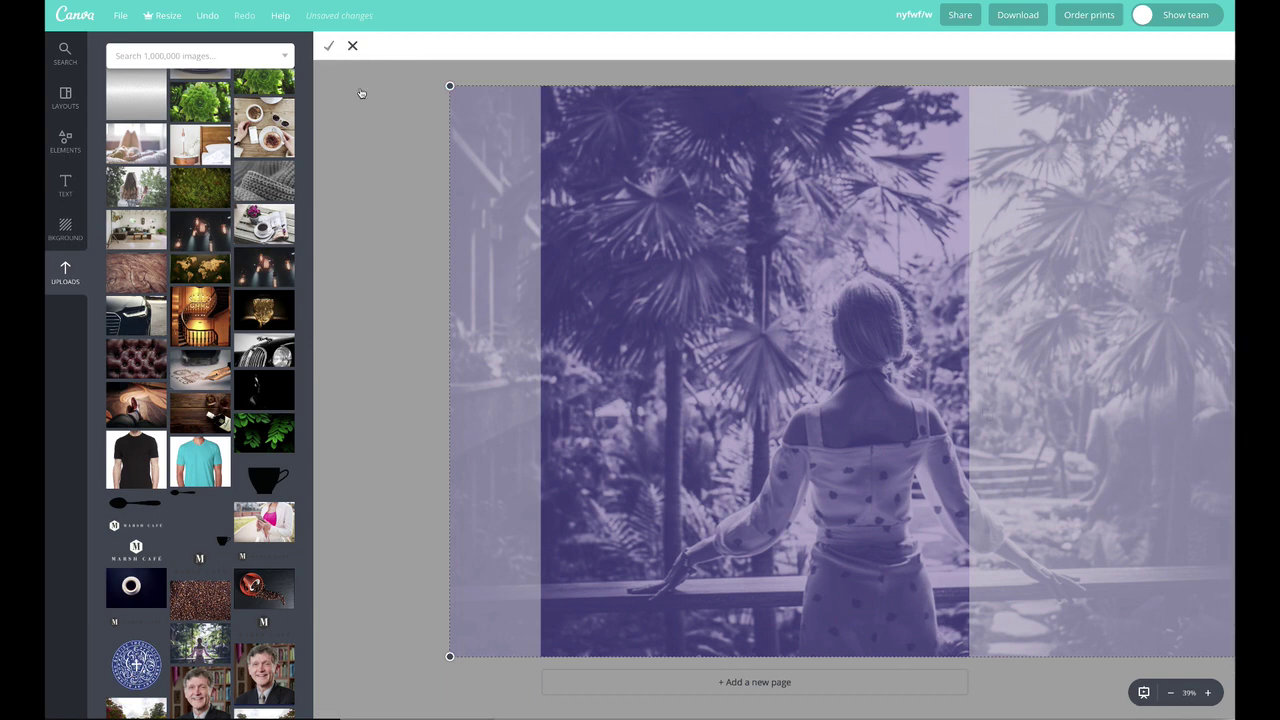
click(372, 129)
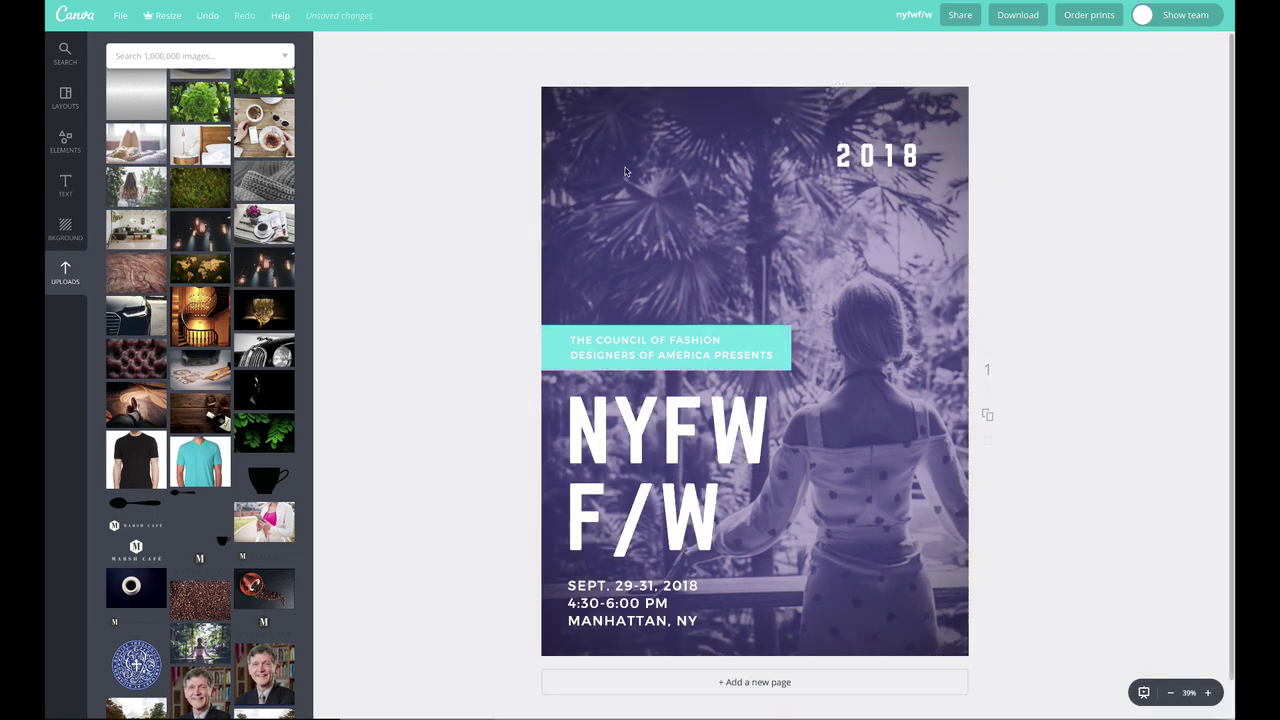
- Delete the 2018 text and return the Uploads panel to its folder overview
click(857, 157)
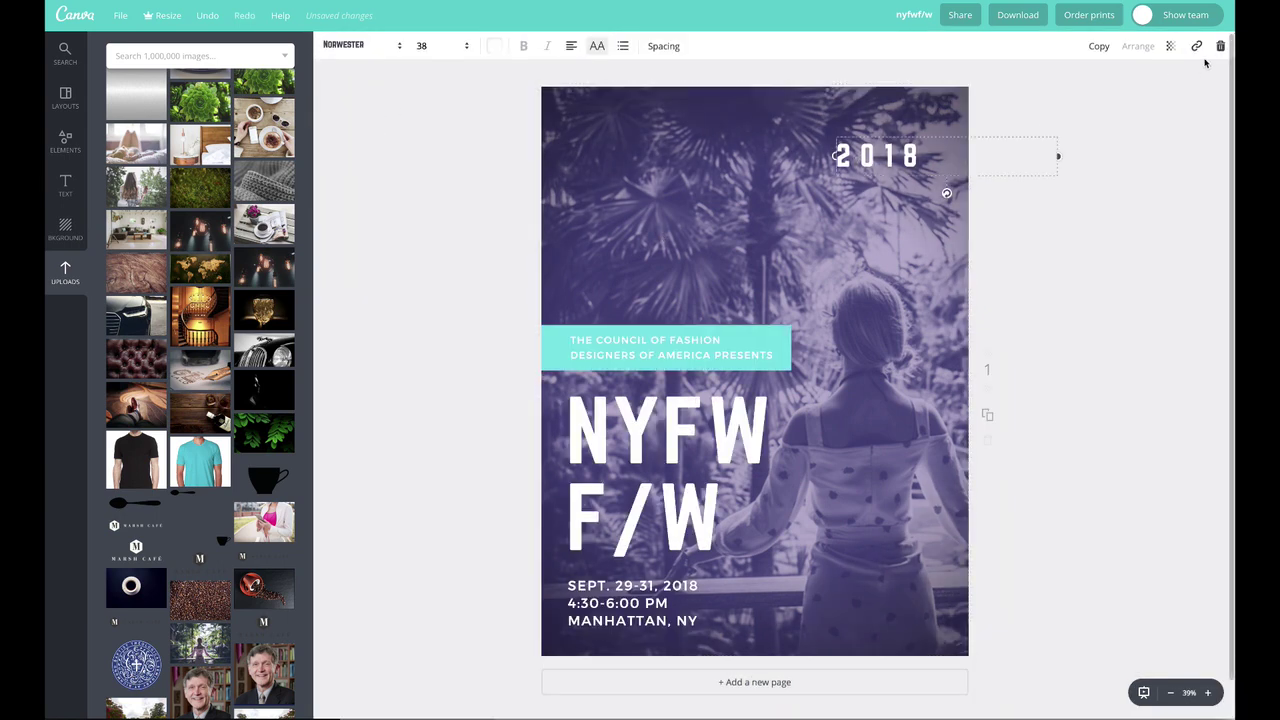
click(1220, 46)
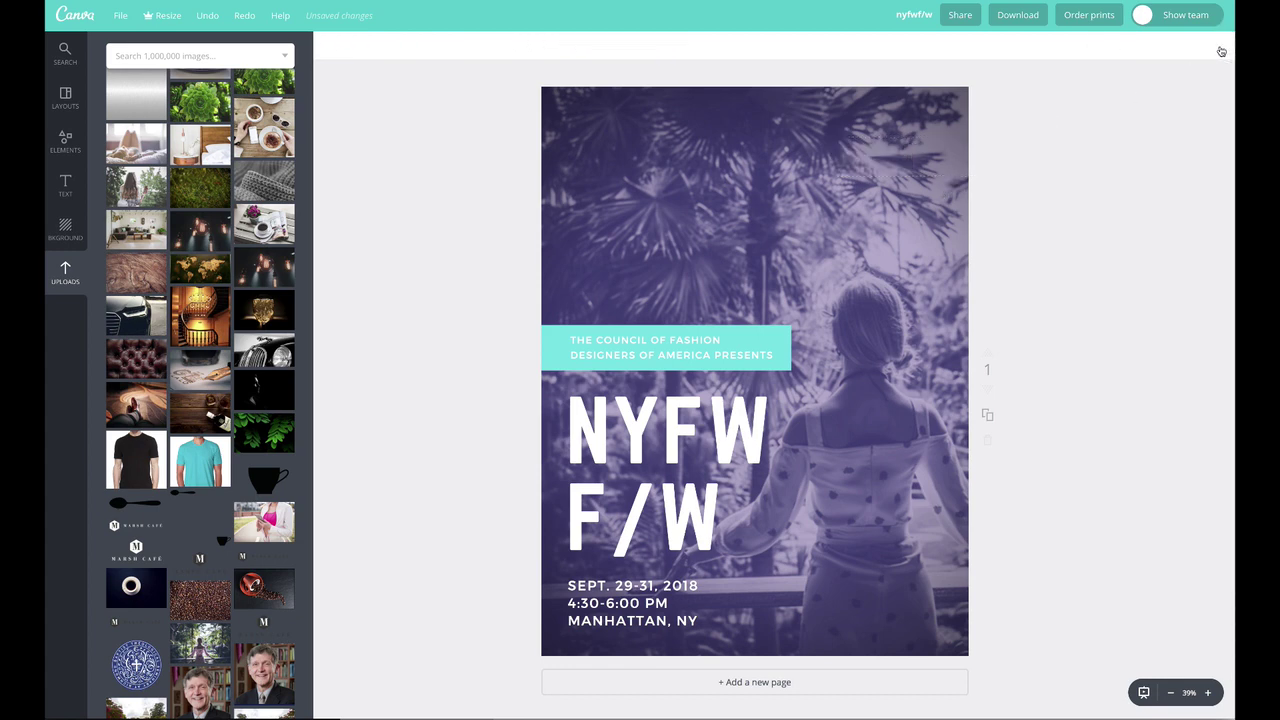
click(687, 462)
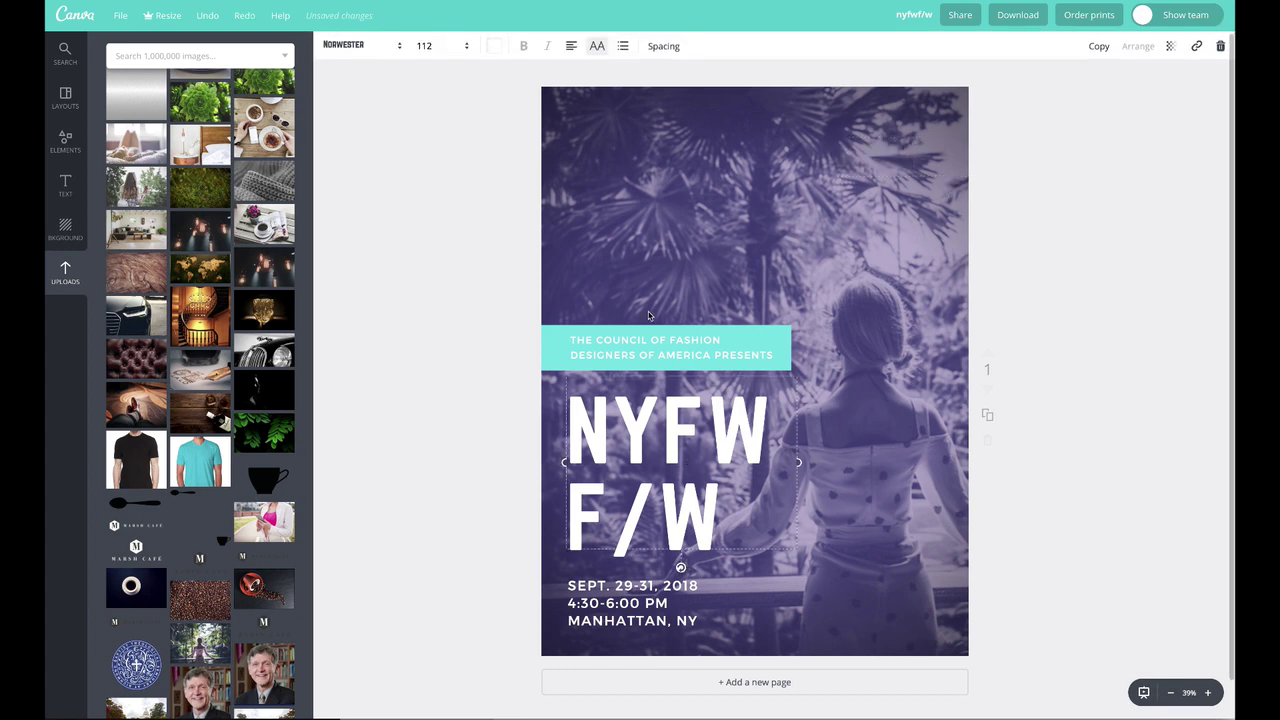
click(424, 271)
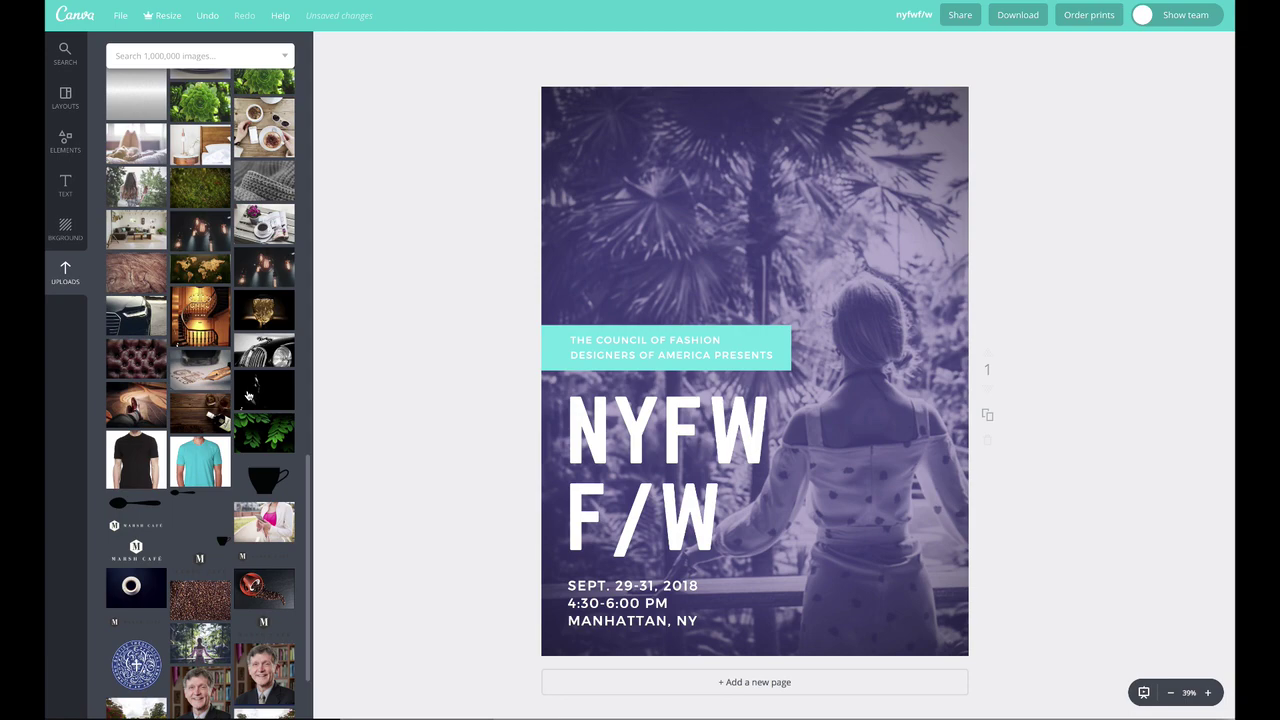
scroll(248, 396, up, 10)
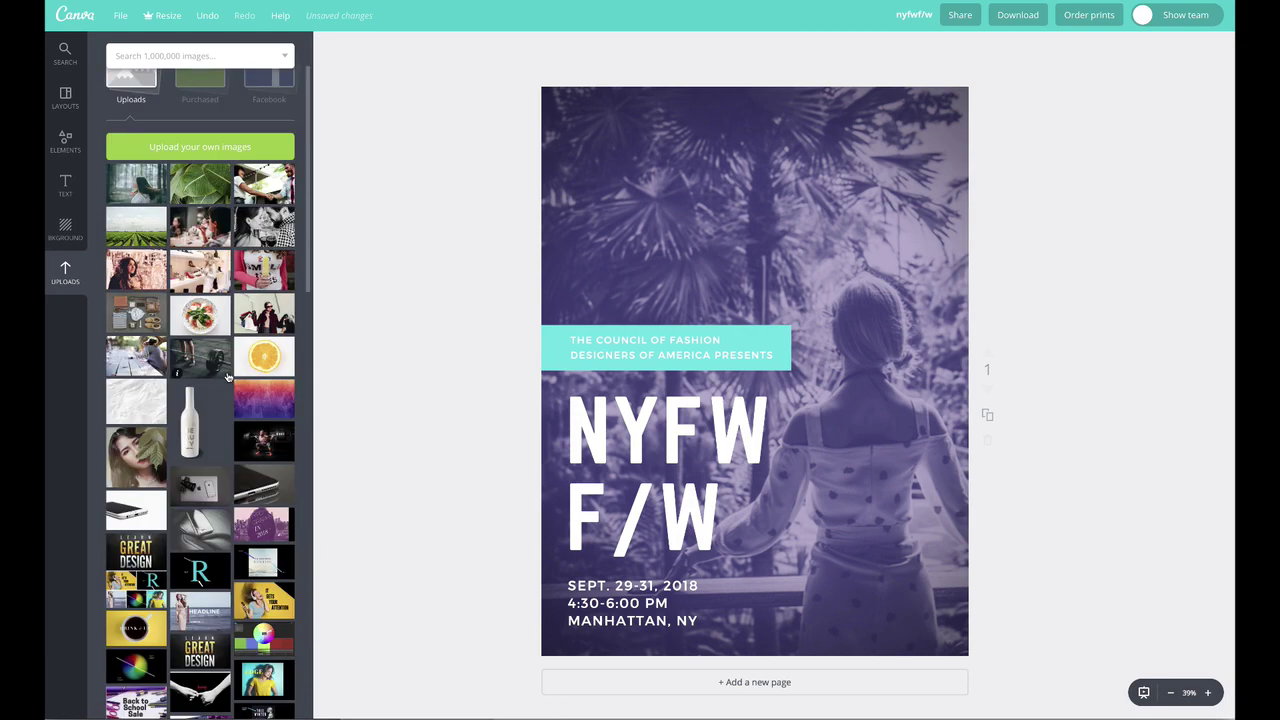
scroll(196, 215, up, 2)
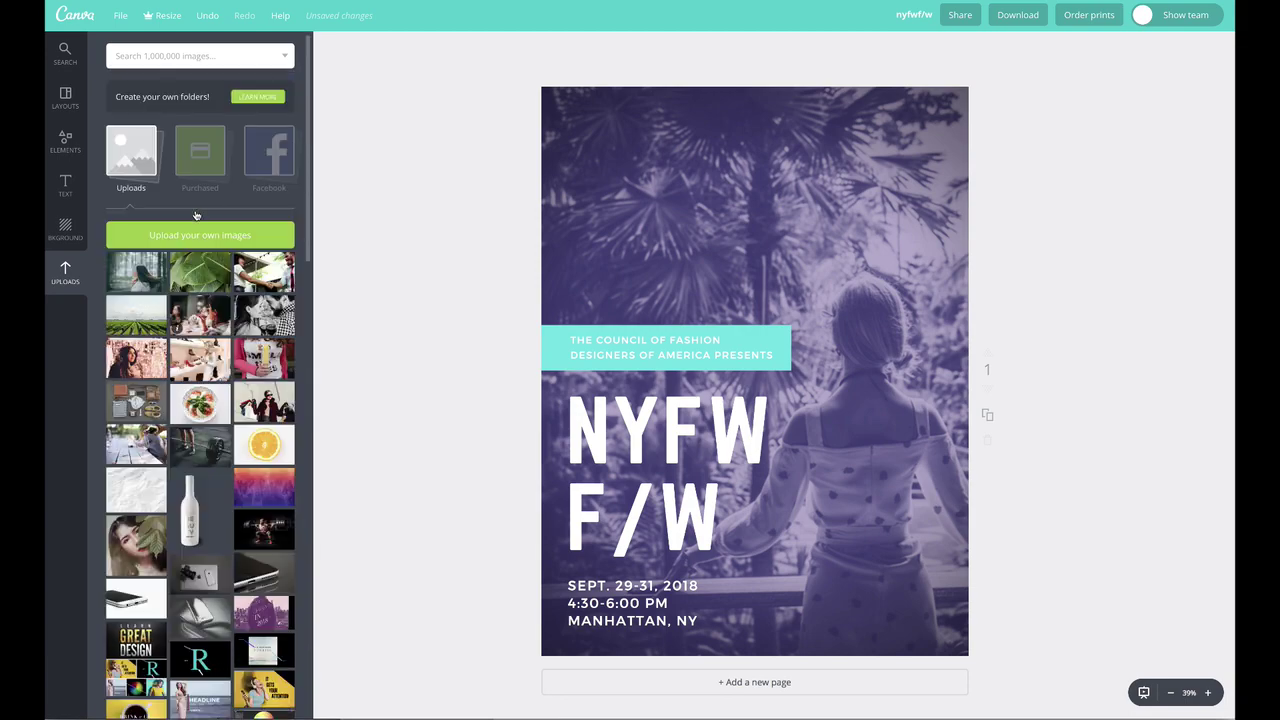
click(130, 152)
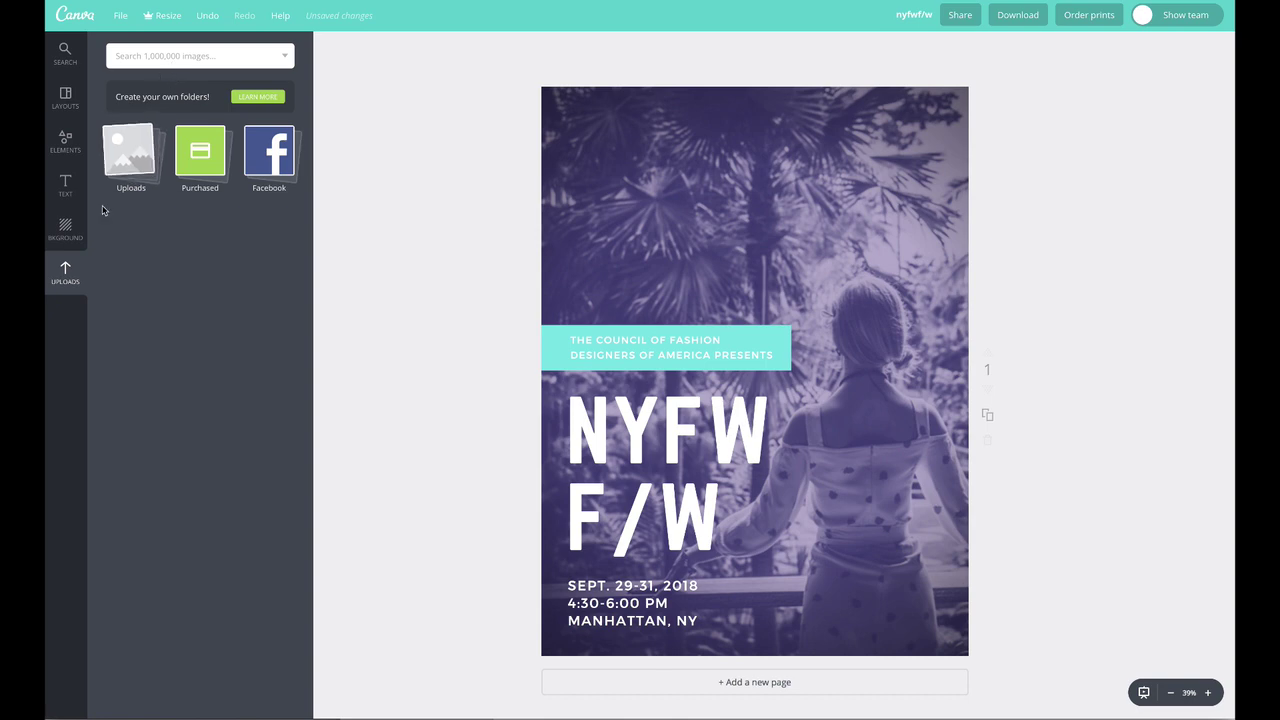
- Add a circle frame from Elements > Frames onto the poster
click(67, 148)
click(269, 128)
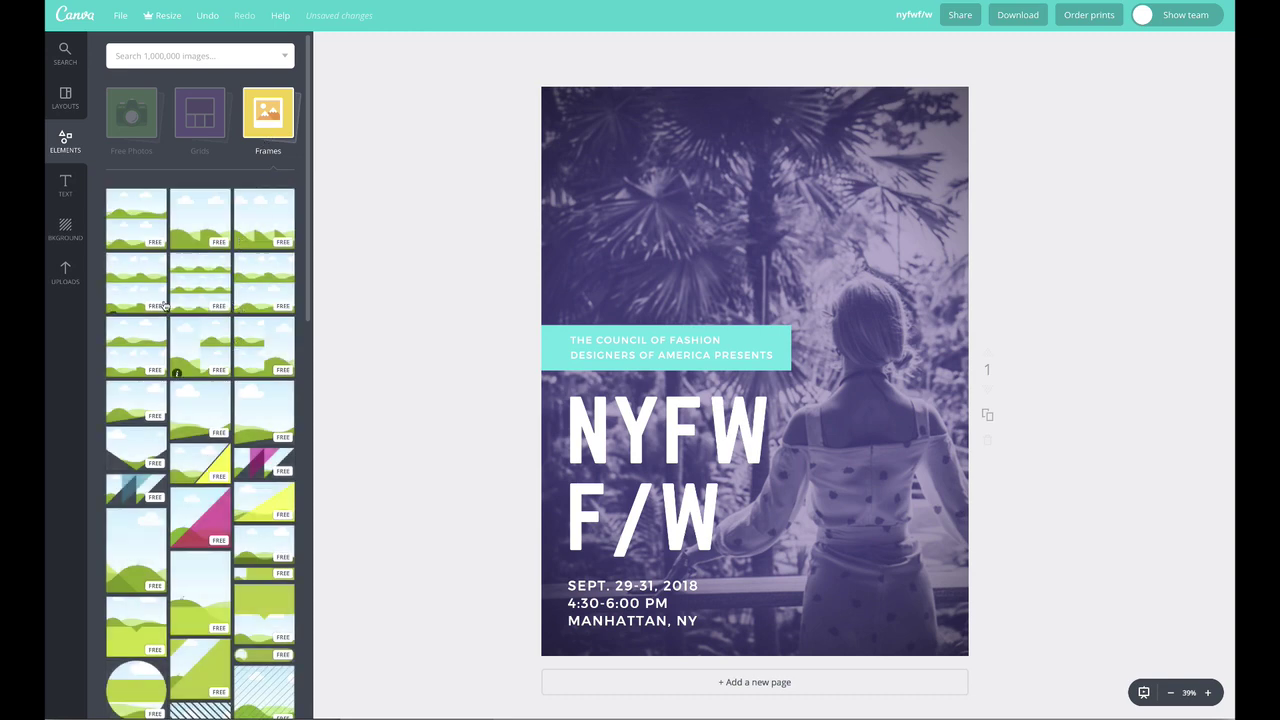
scroll(165, 307, down, 5)
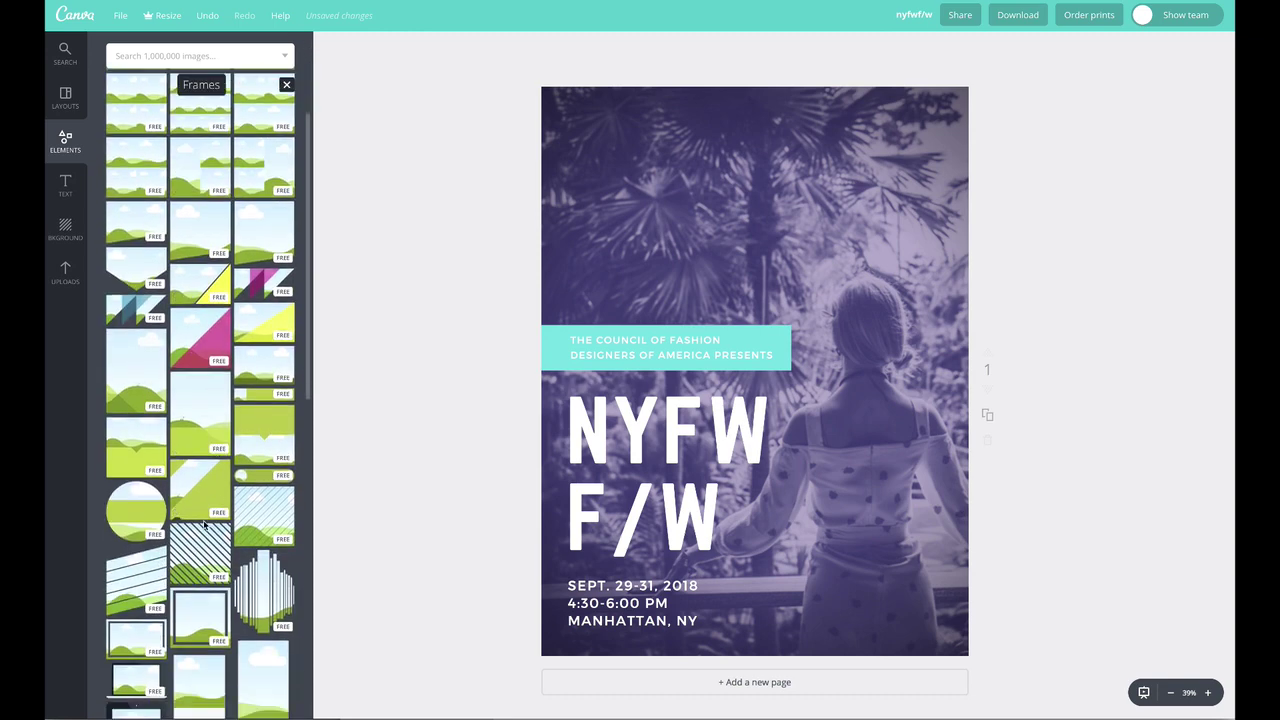
scroll(204, 524, down, 5)
drag(136, 310, 675, 187)
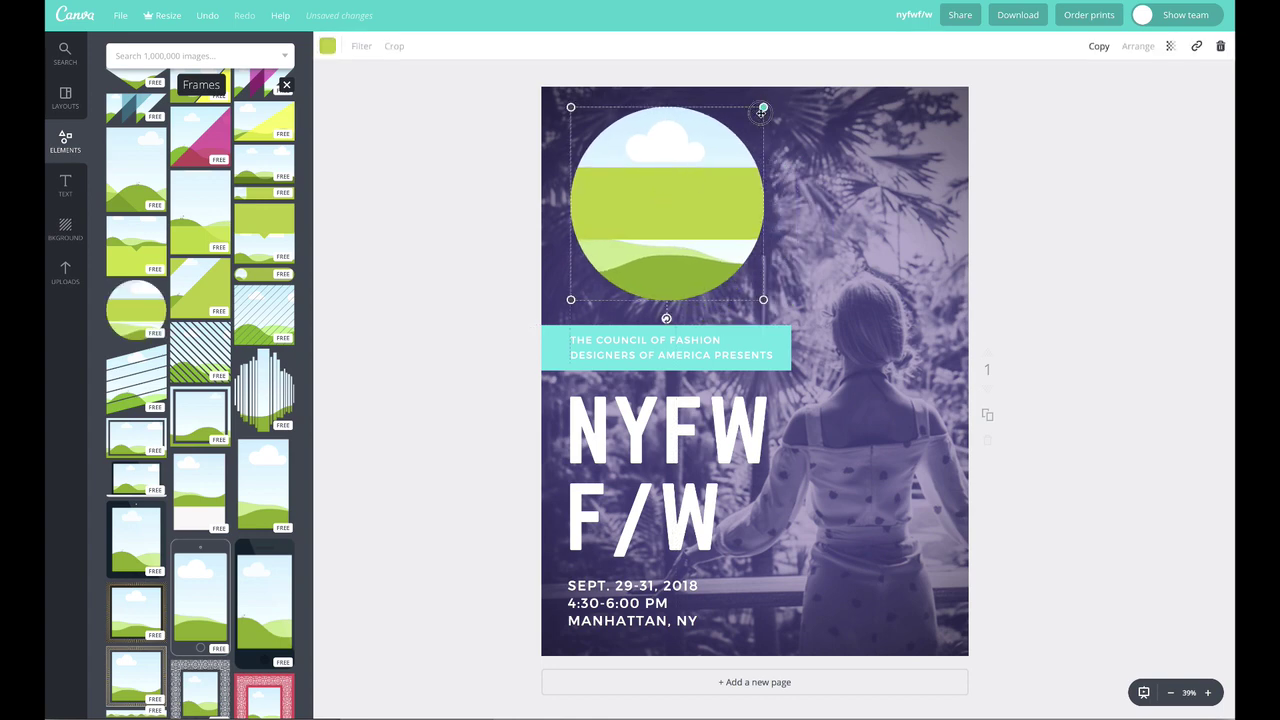
- Resize the circle frame and position it in the upper left above the teal banner
drag(762, 110, 694, 177)
drag(657, 223, 654, 197)
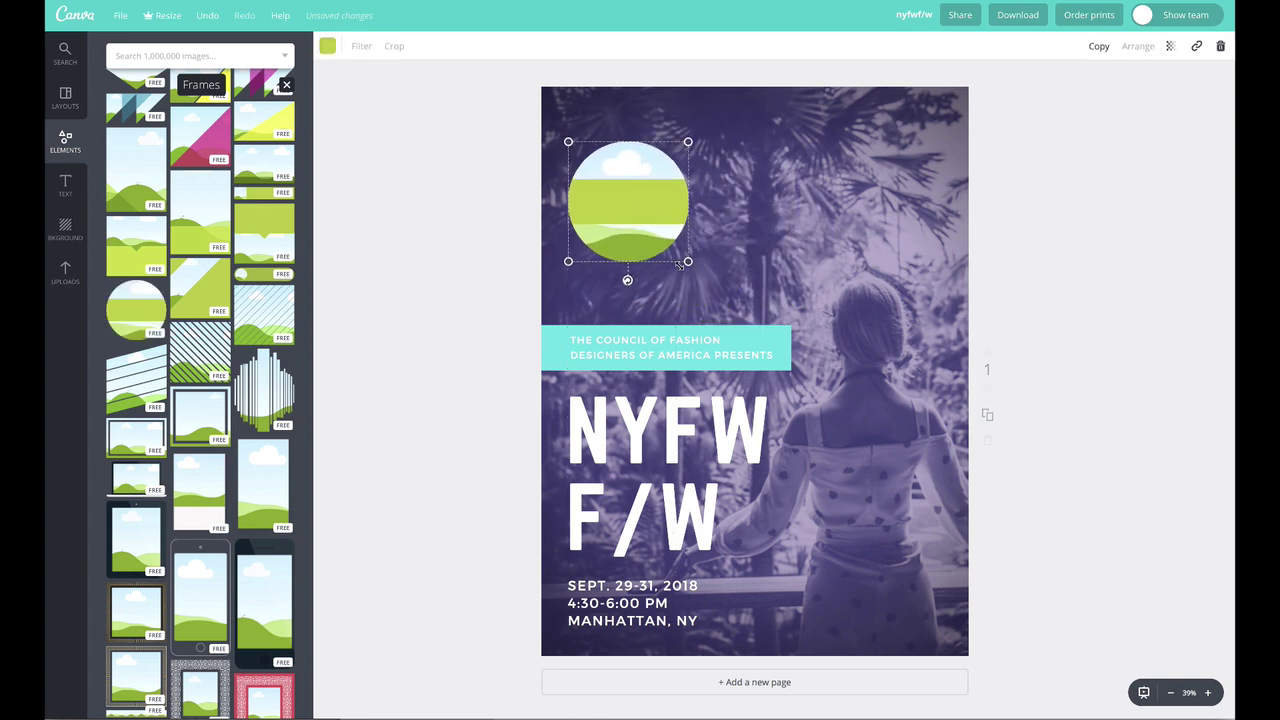
drag(679, 264, 720, 293)
drag(666, 234, 664, 218)
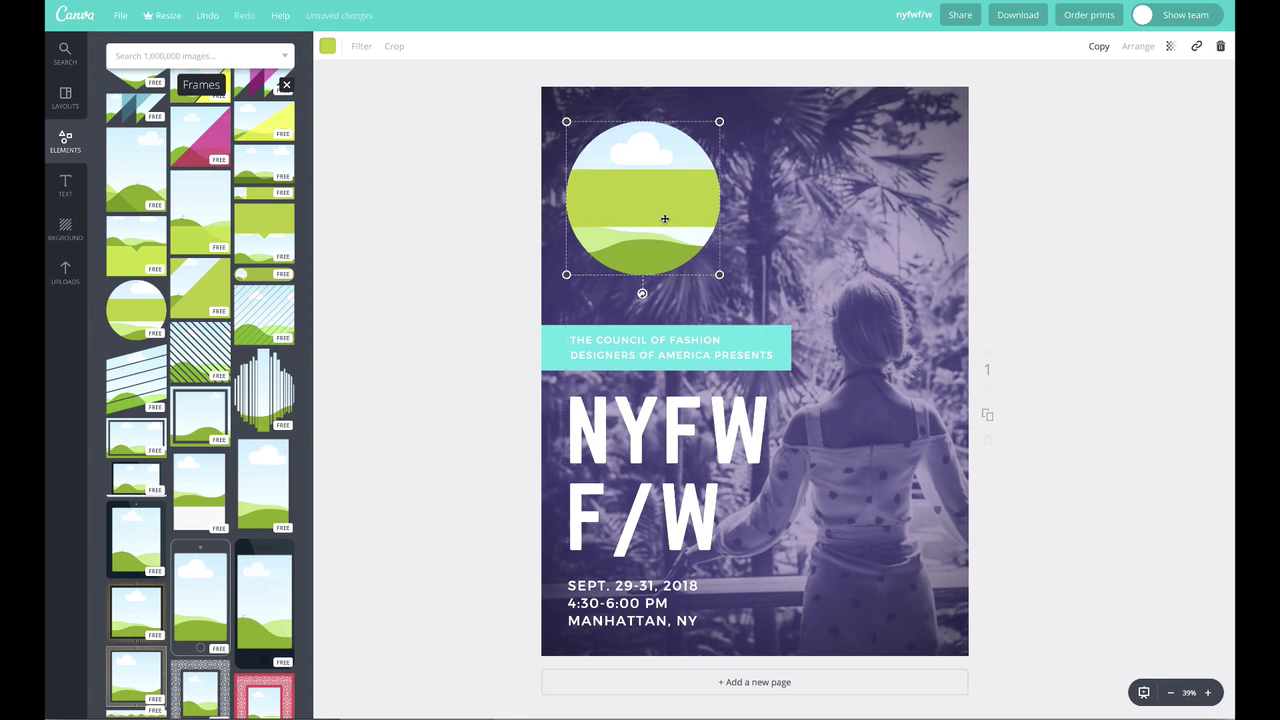
click(1220, 50)
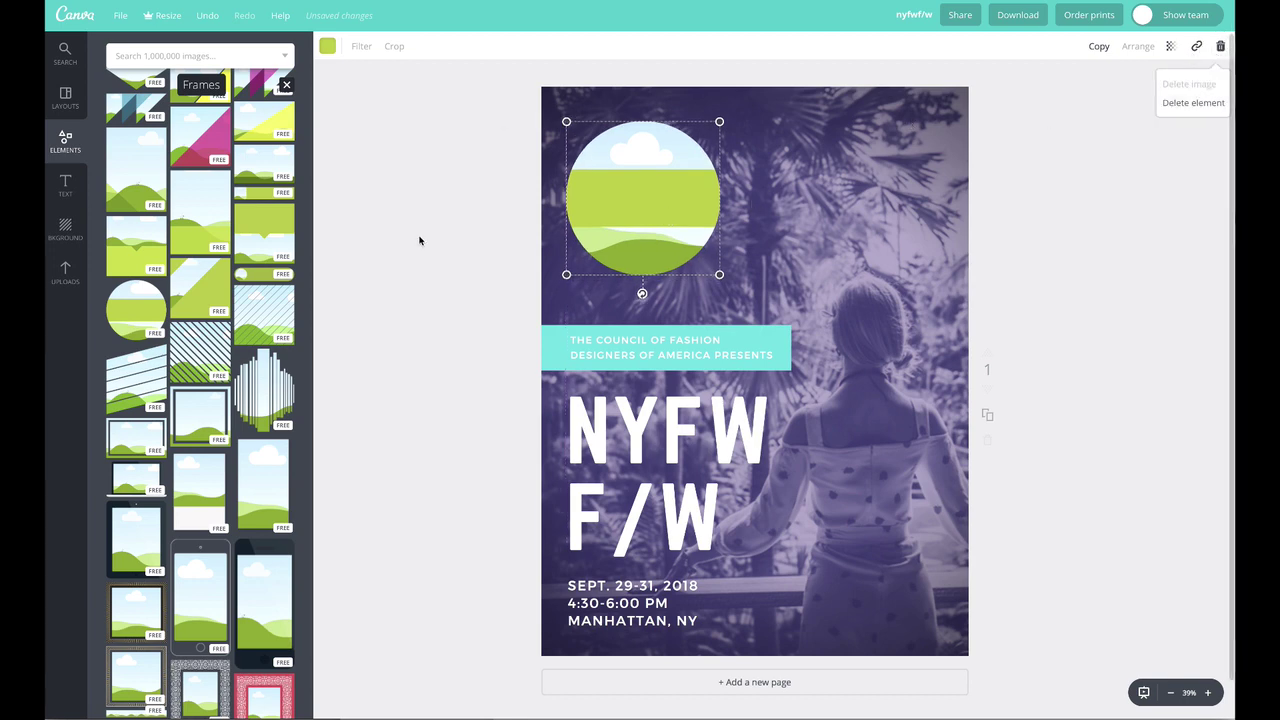
scroll(245, 491, up, 5)
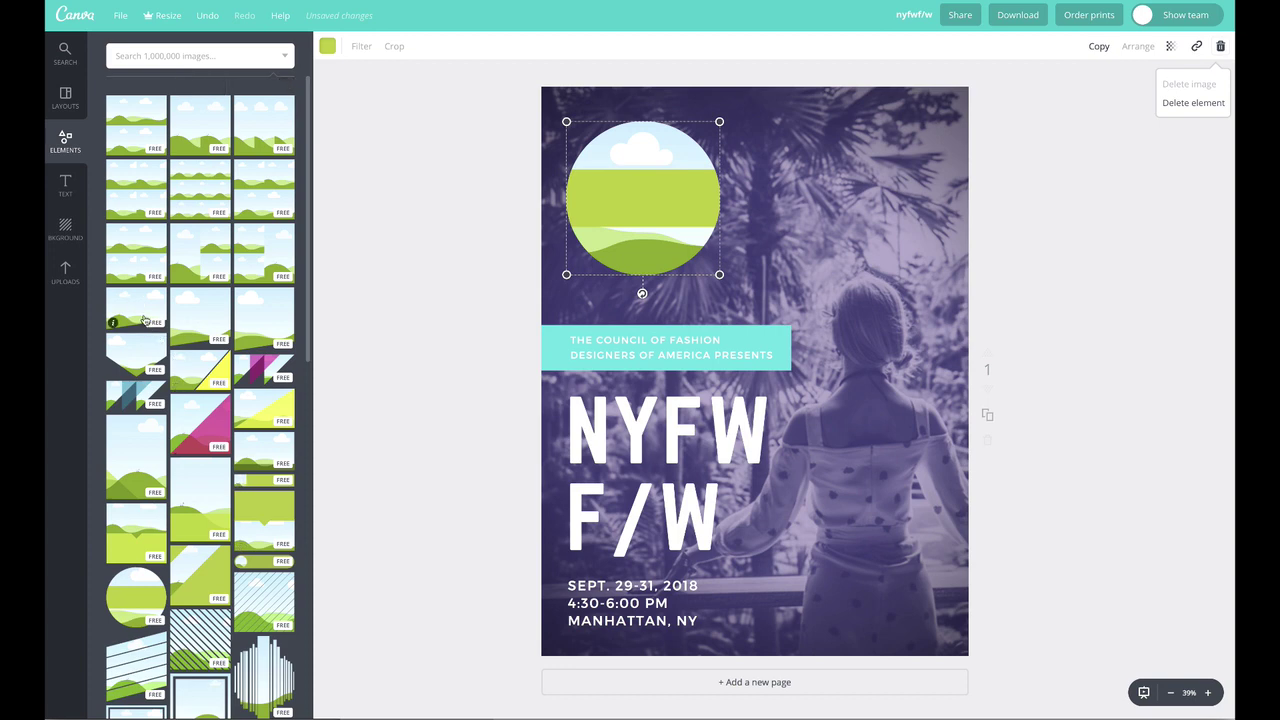
scroll(145, 321, up, 1)
scroll(218, 456, down, 8)
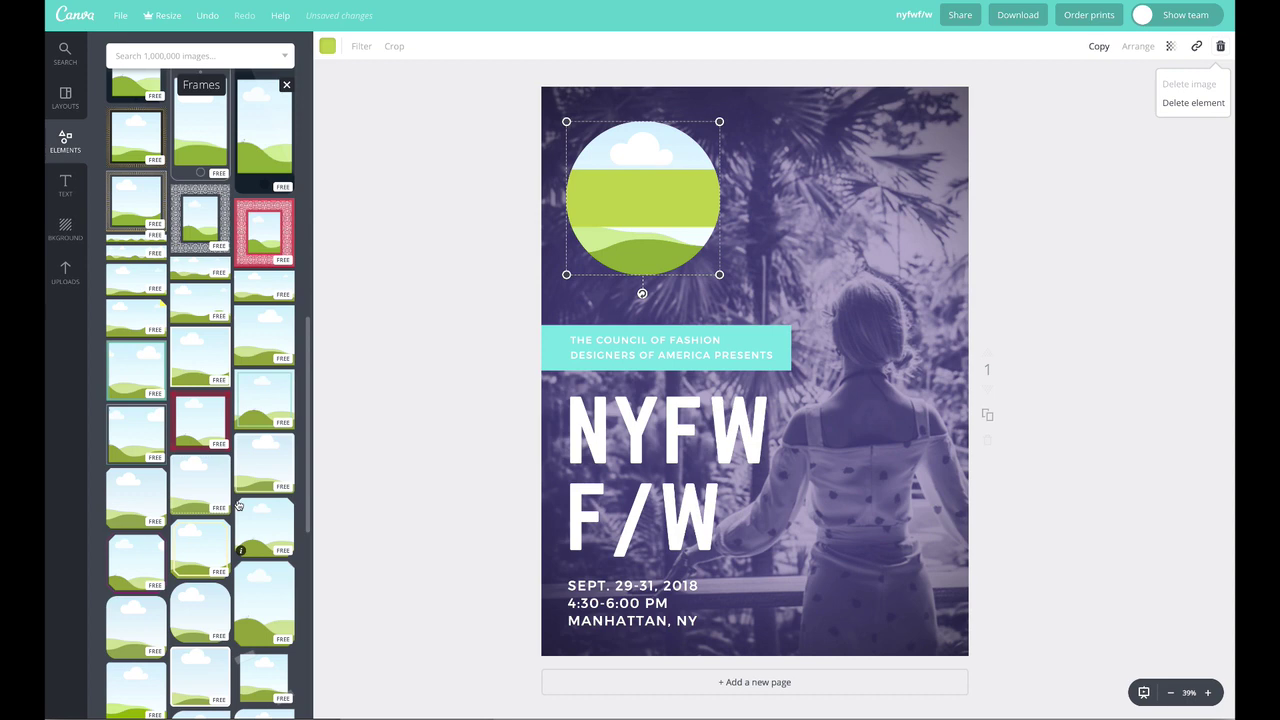
scroll(239, 505, down, 3)
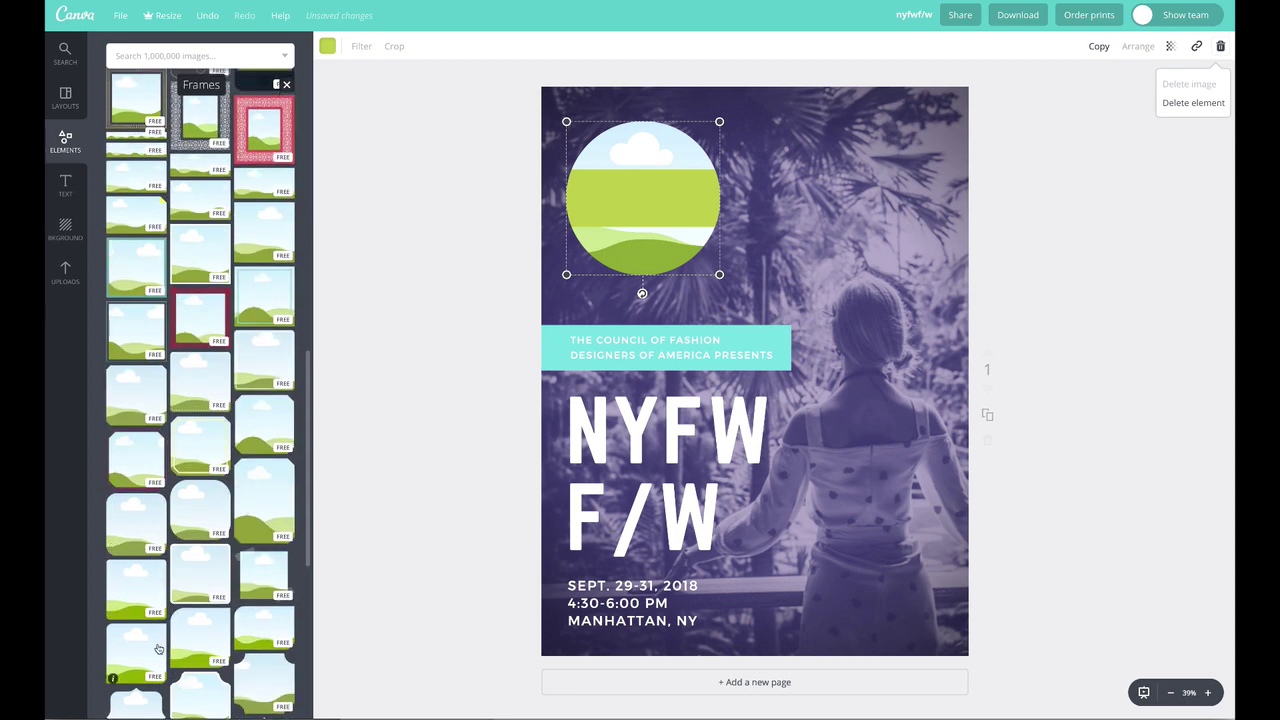
- Add a rounded-rectangle frame and delete the circle frame
click(158, 650)
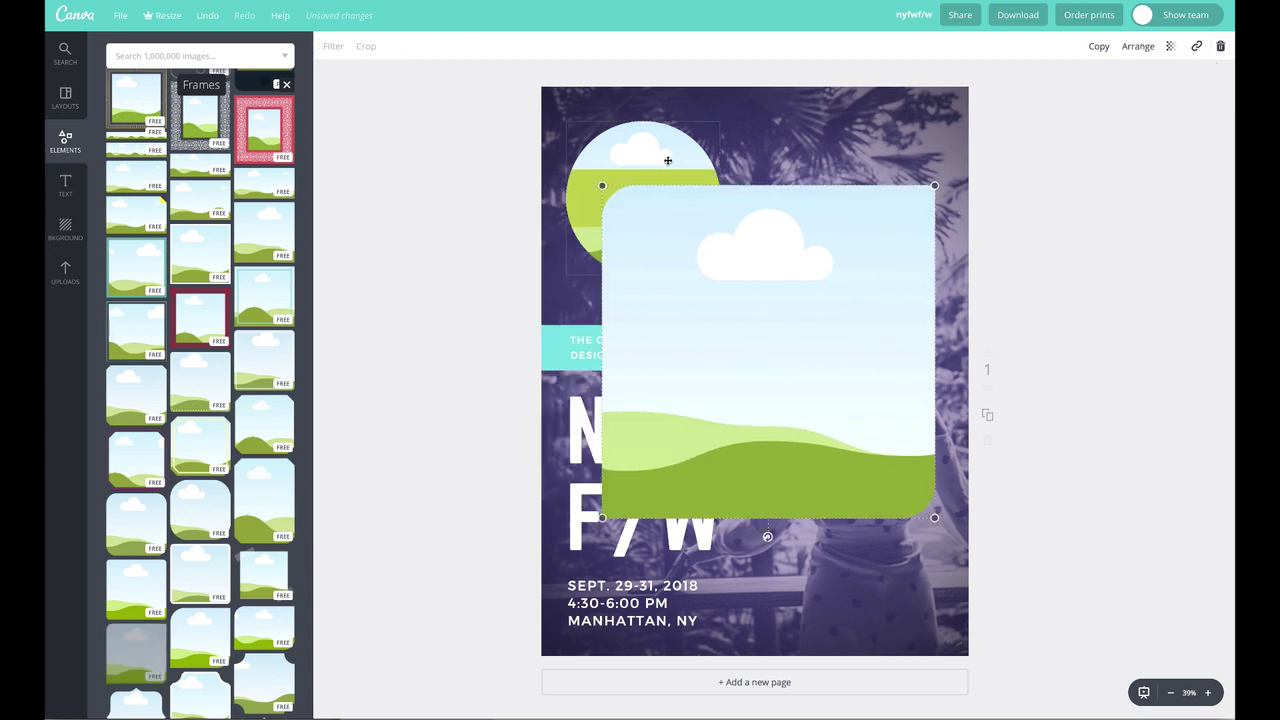
click(667, 161)
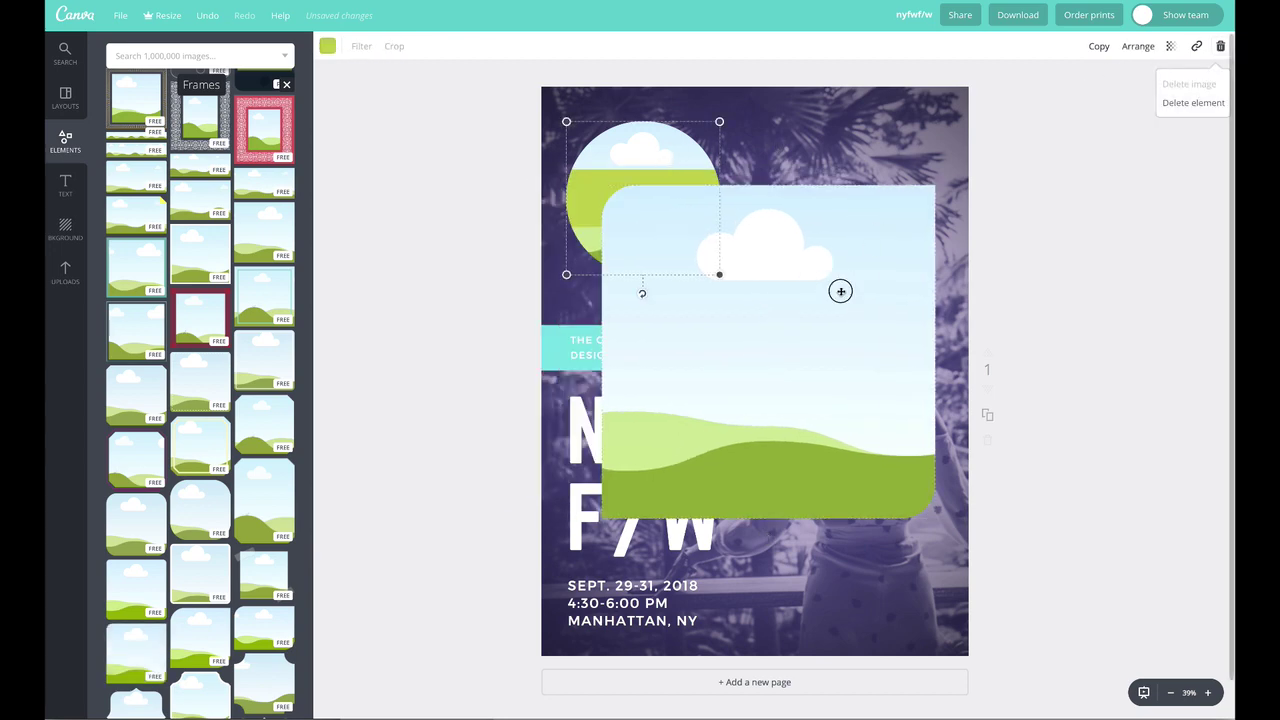
click(1218, 47)
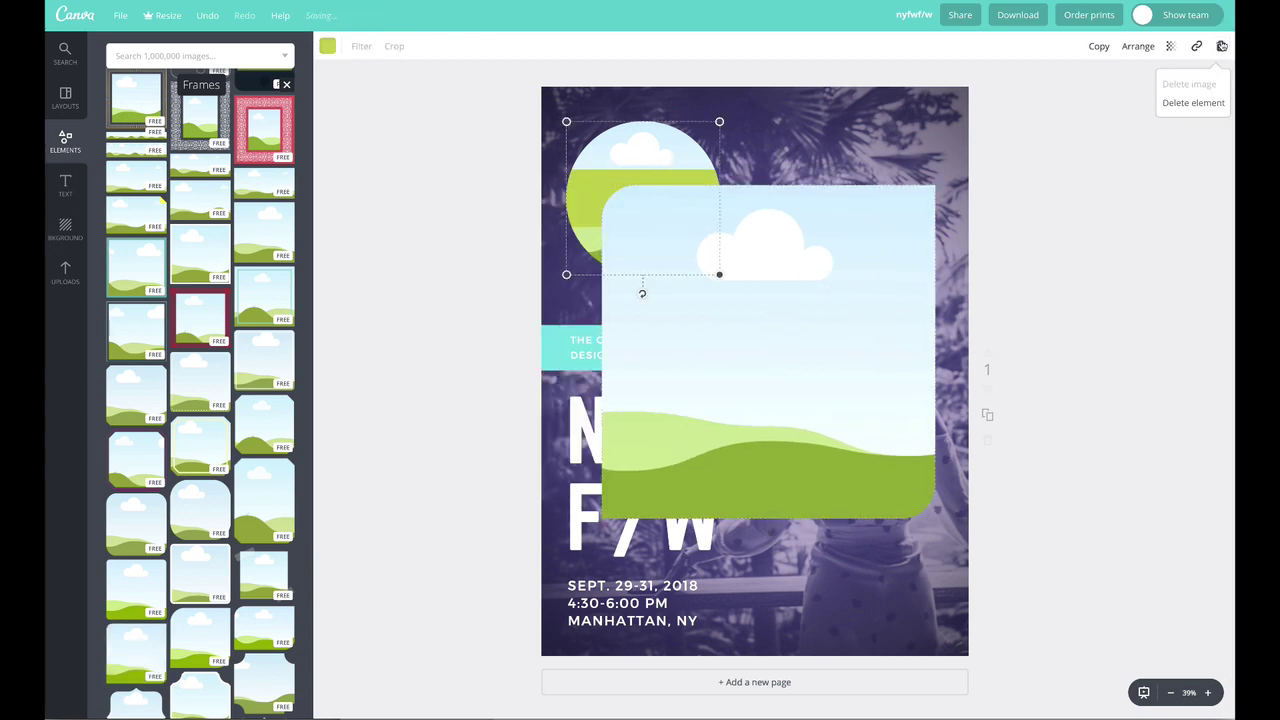
click(1193, 102)
- Shrink the rounded frame to a small square and duplicate it into a row along the top
click(860, 258)
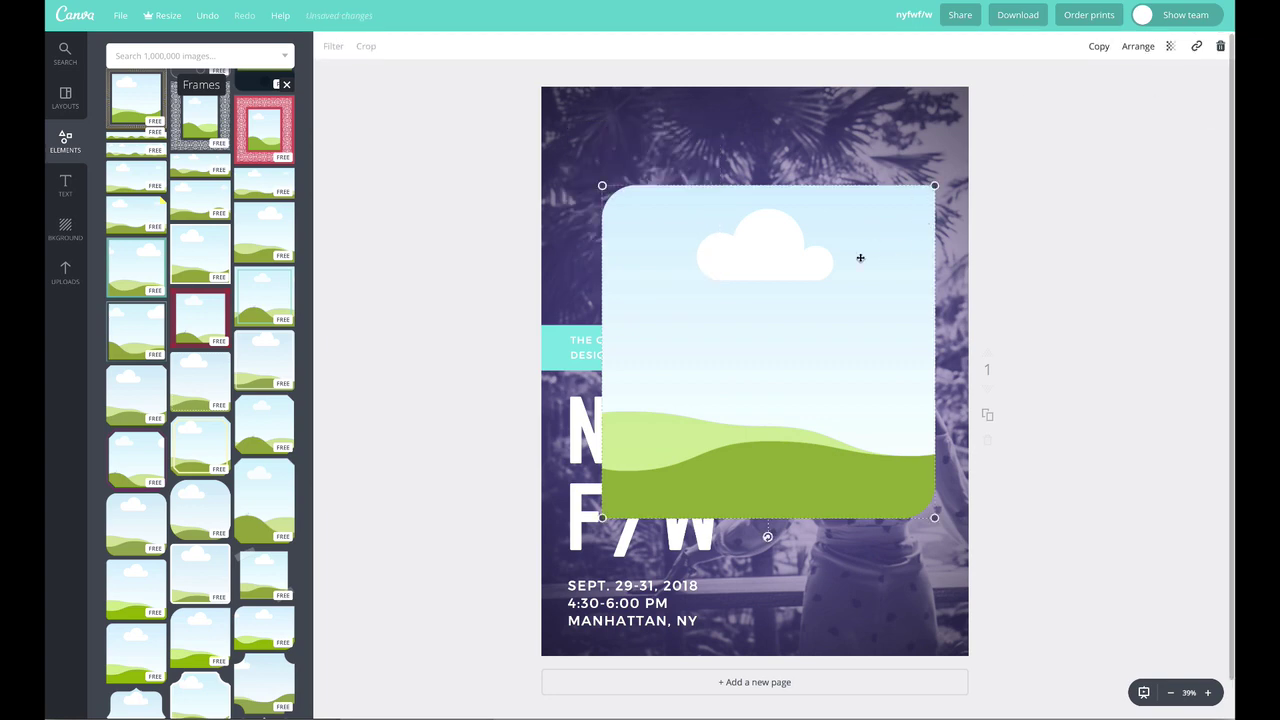
drag(935, 186, 811, 193)
click(1099, 46)
drag(680, 186, 654, 183)
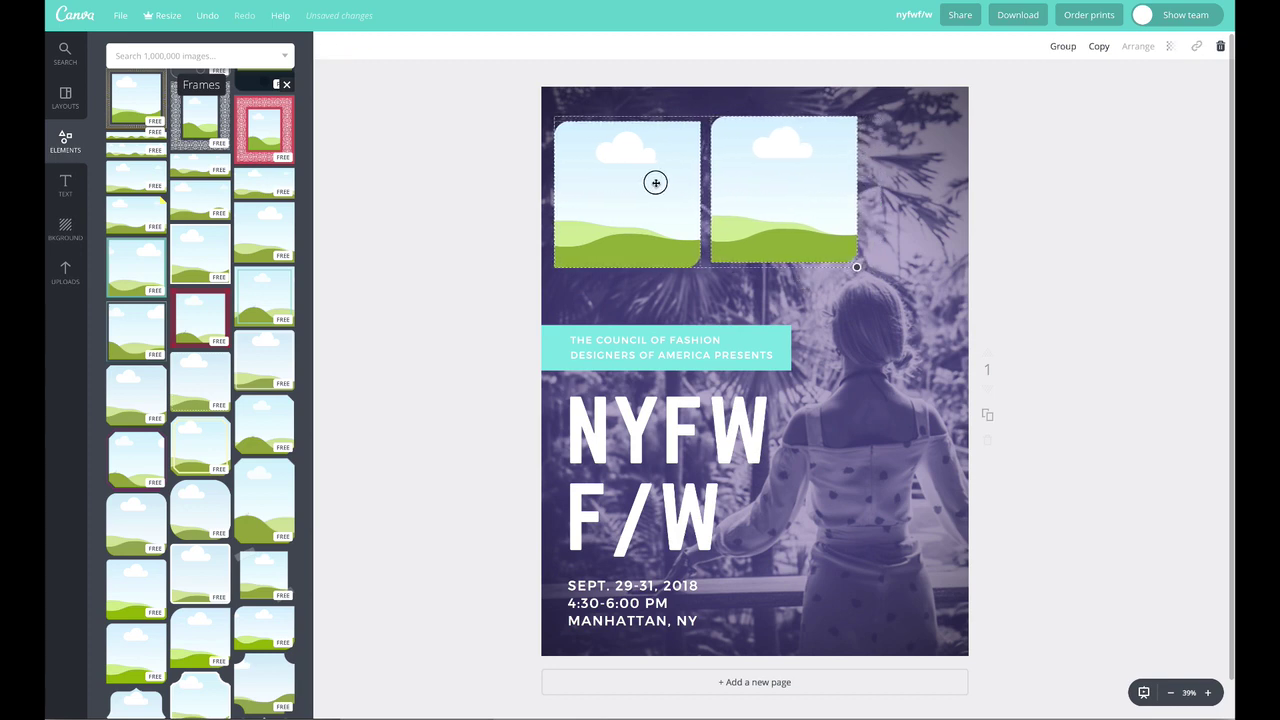
drag(801, 180, 956, 165)
- Group the three rounded frames and scale the group to fit evenly across the poster's top
shift+click(671, 178)
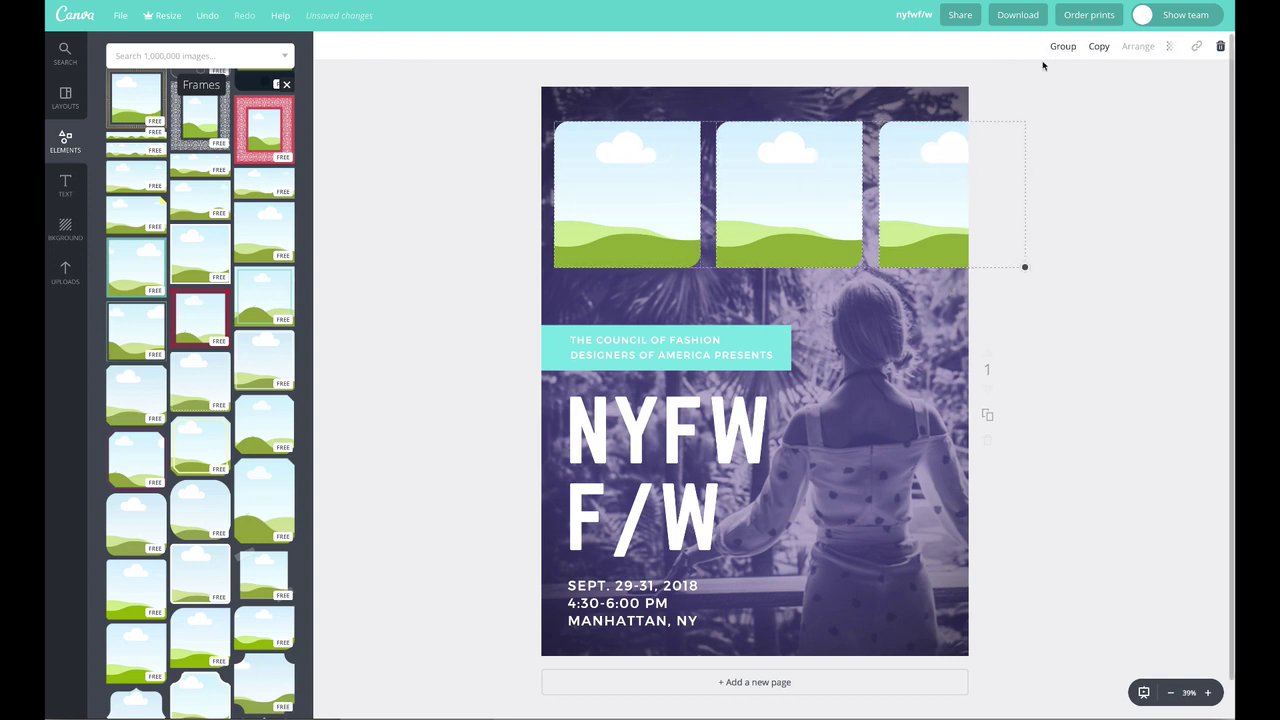
click(1060, 46)
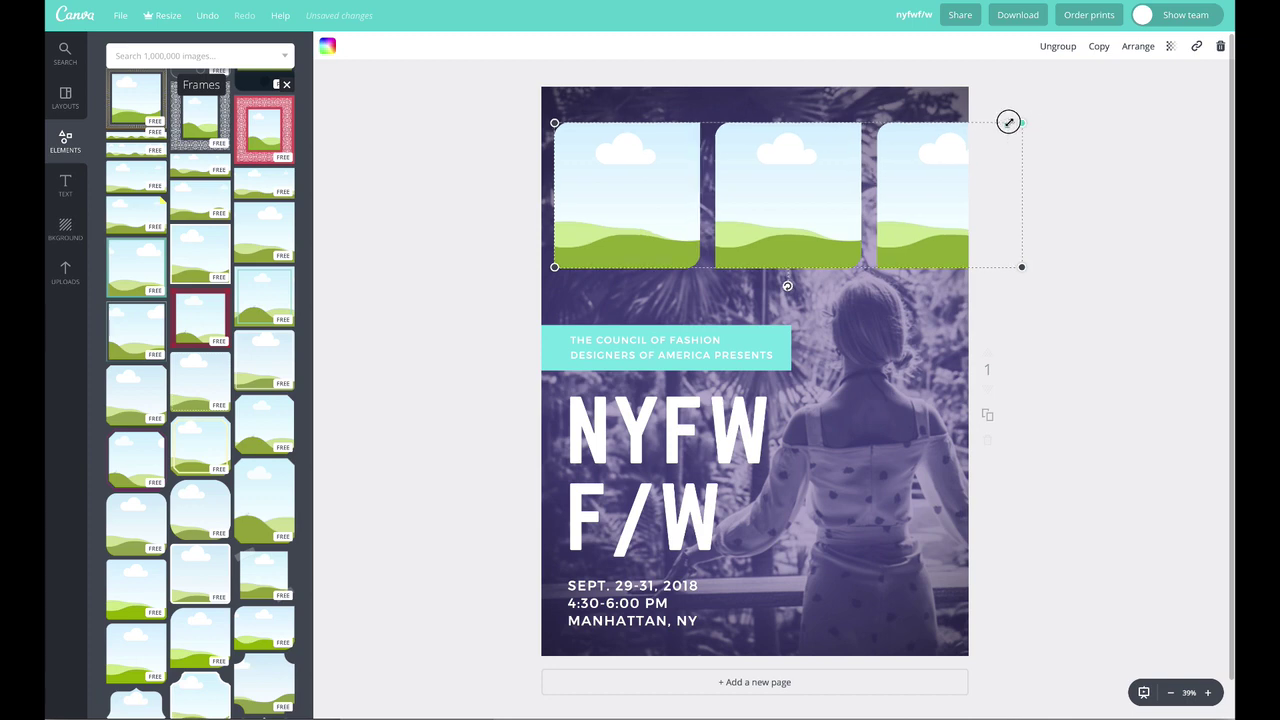
drag(1008, 122, 822, 307)
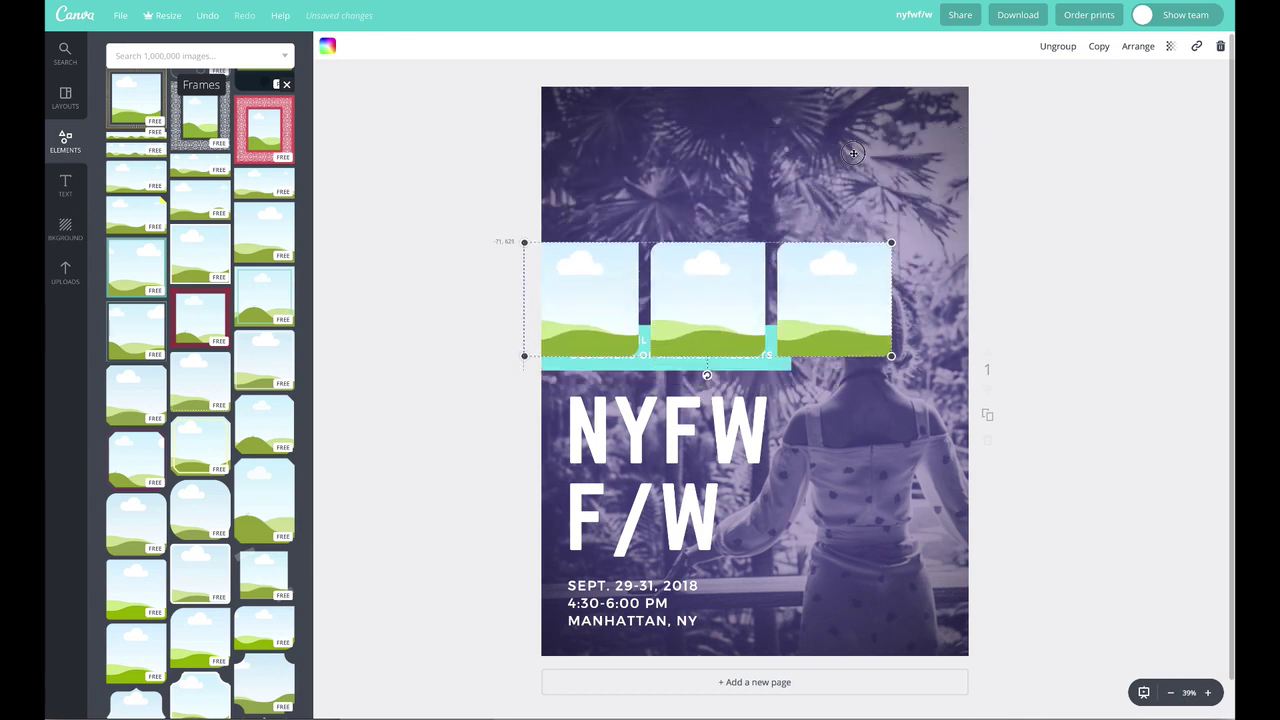
drag(853, 152, 863, 183)
drag(929, 149, 955, 137)
click(1057, 200)
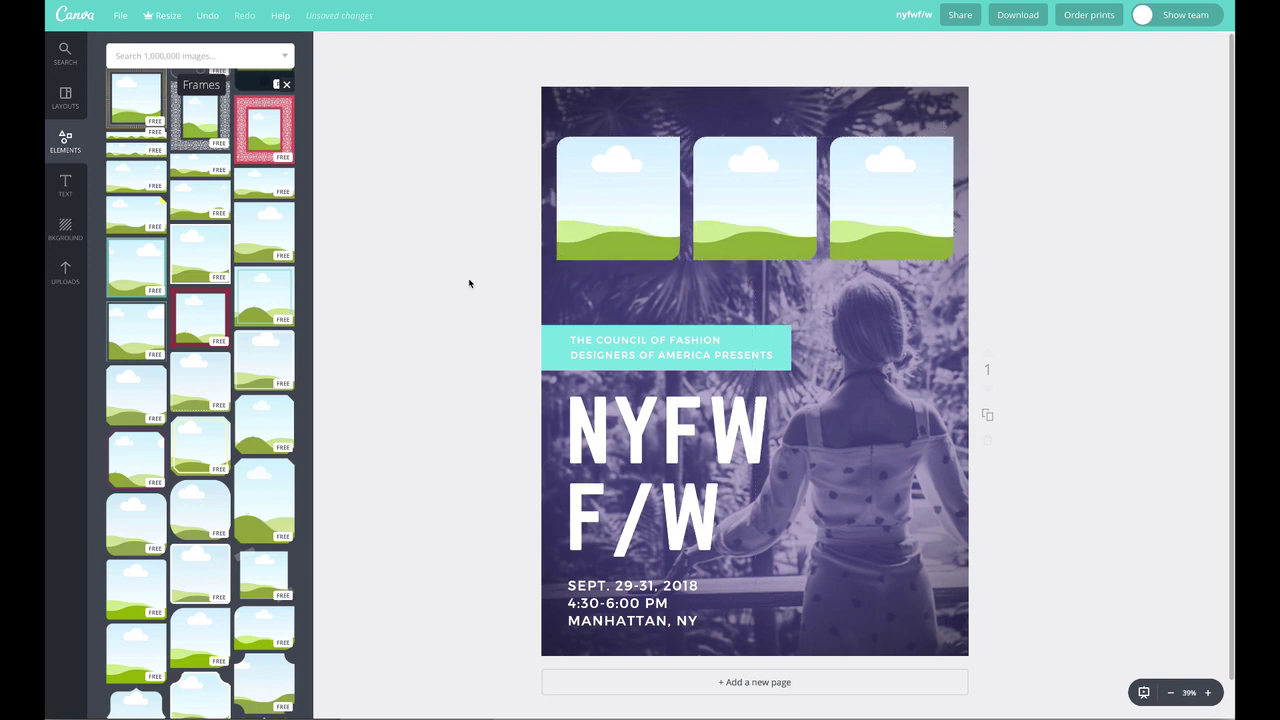
- Drag the first uploaded photo, a long-haired woman, onto the poster, where it becomes the background
click(65, 272)
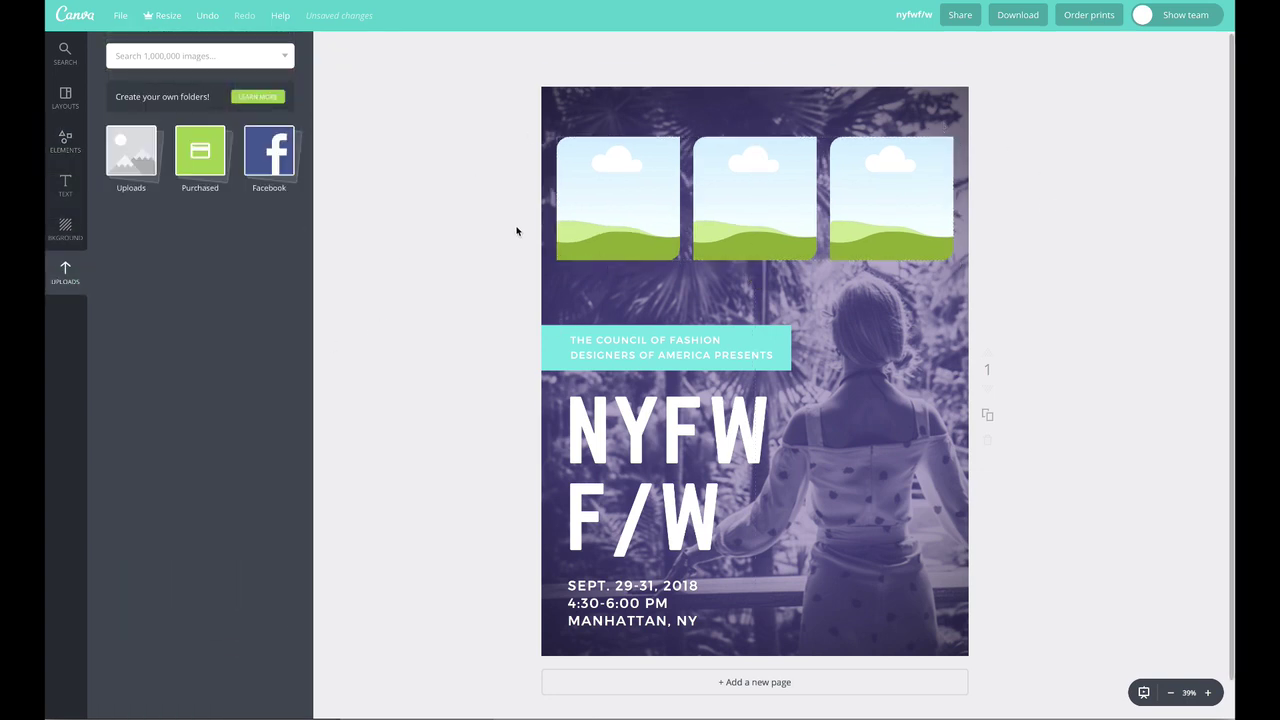
click(66, 230)
click(65, 270)
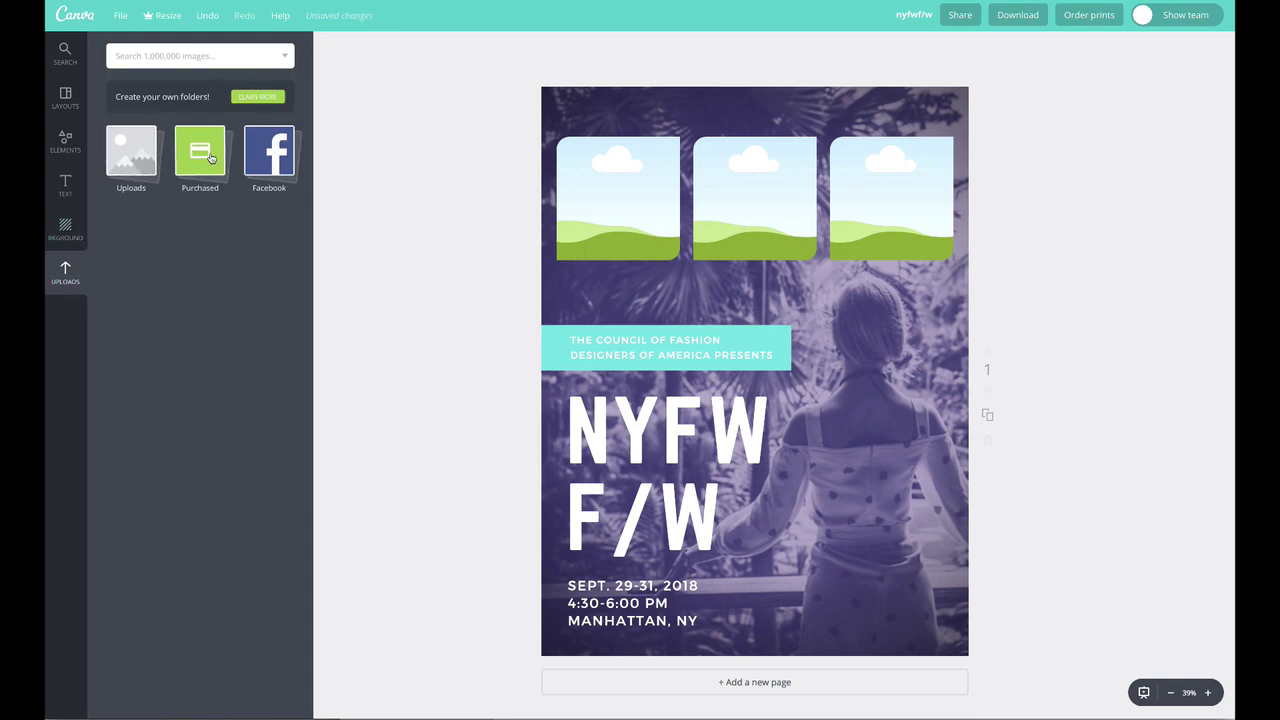
click(131, 152)
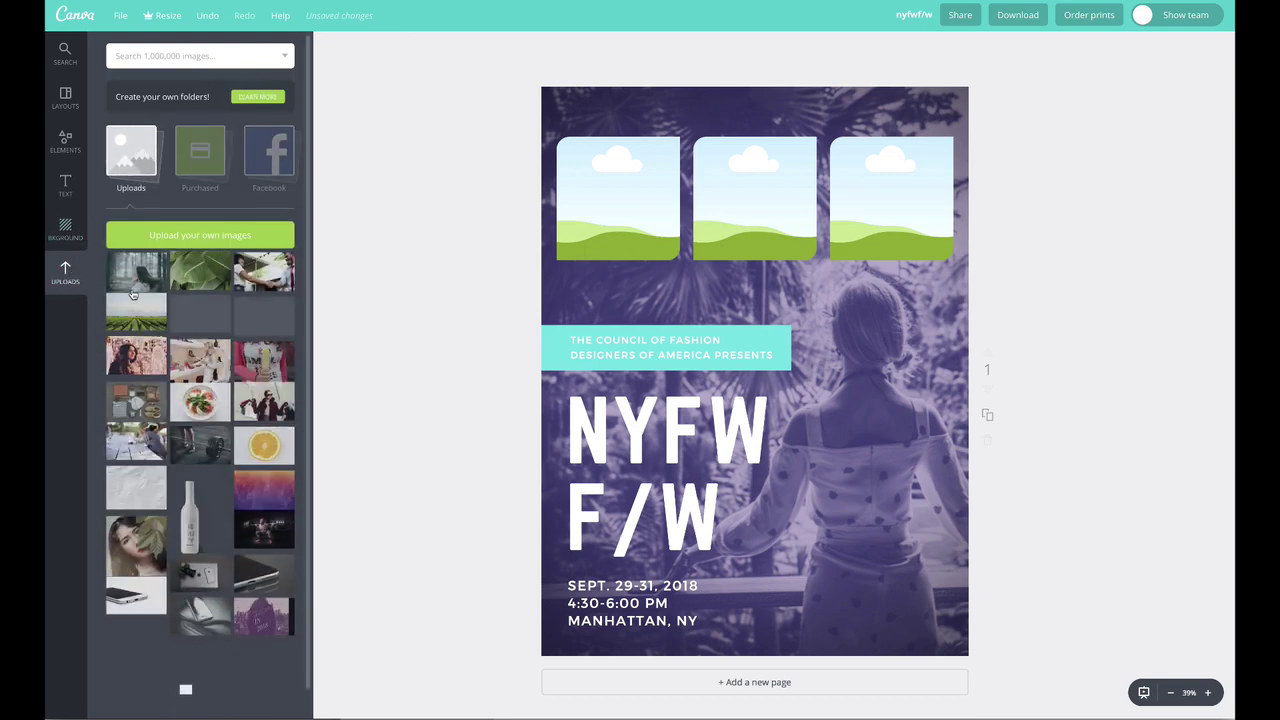
drag(147, 272, 648, 193)
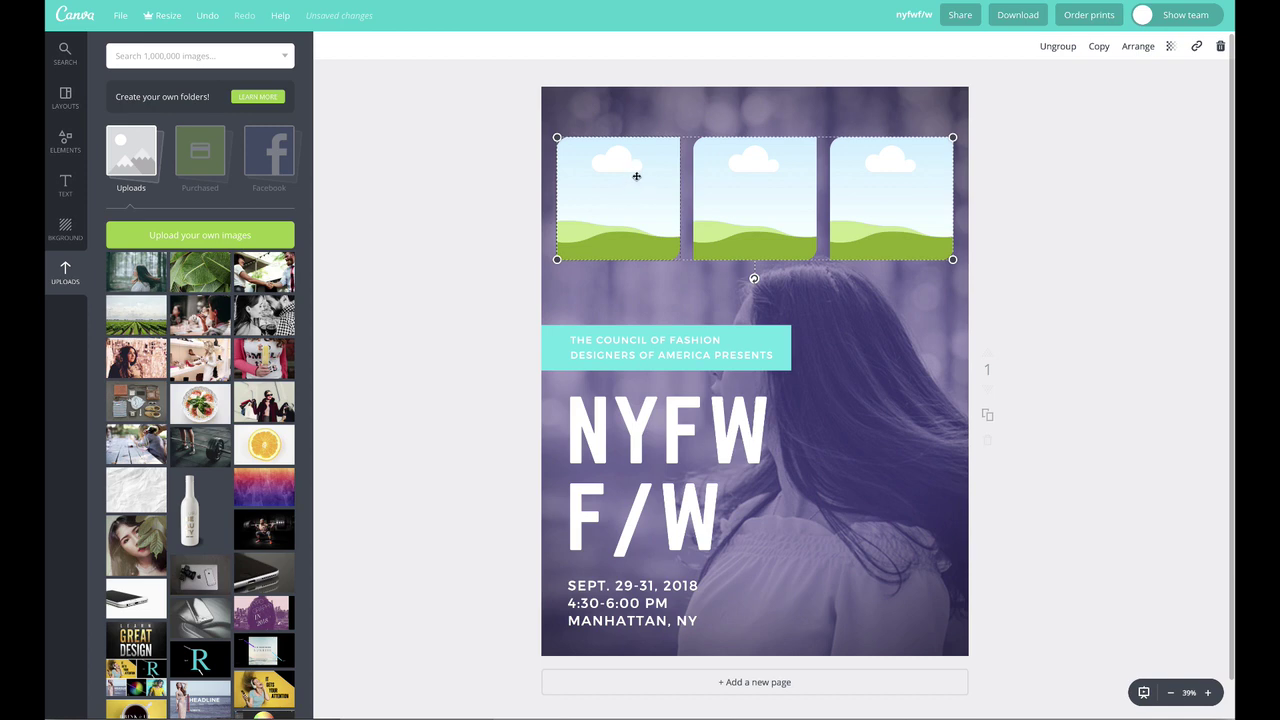
- Ungroup the frames and fill the first one with the long-haired woman photo, zoomed and repositioned
click(1058, 46)
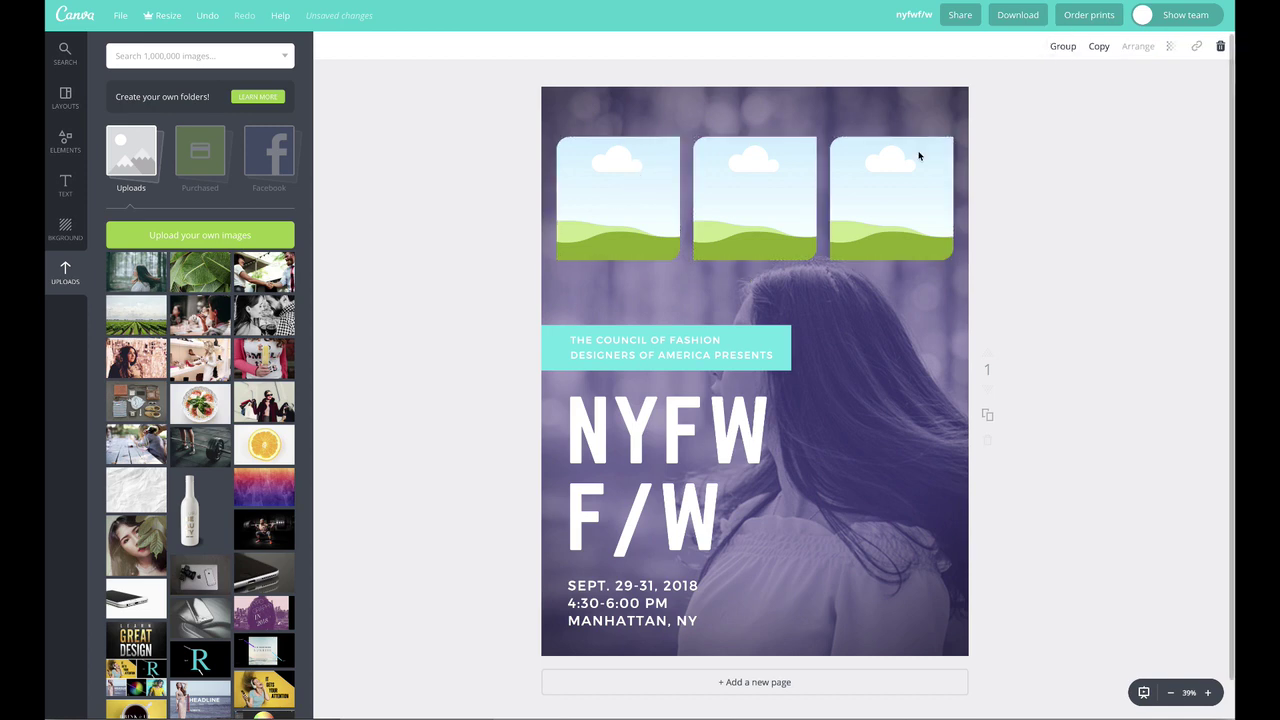
click(593, 179)
click(451, 191)
drag(136, 270, 600, 198)
double_click(621, 189)
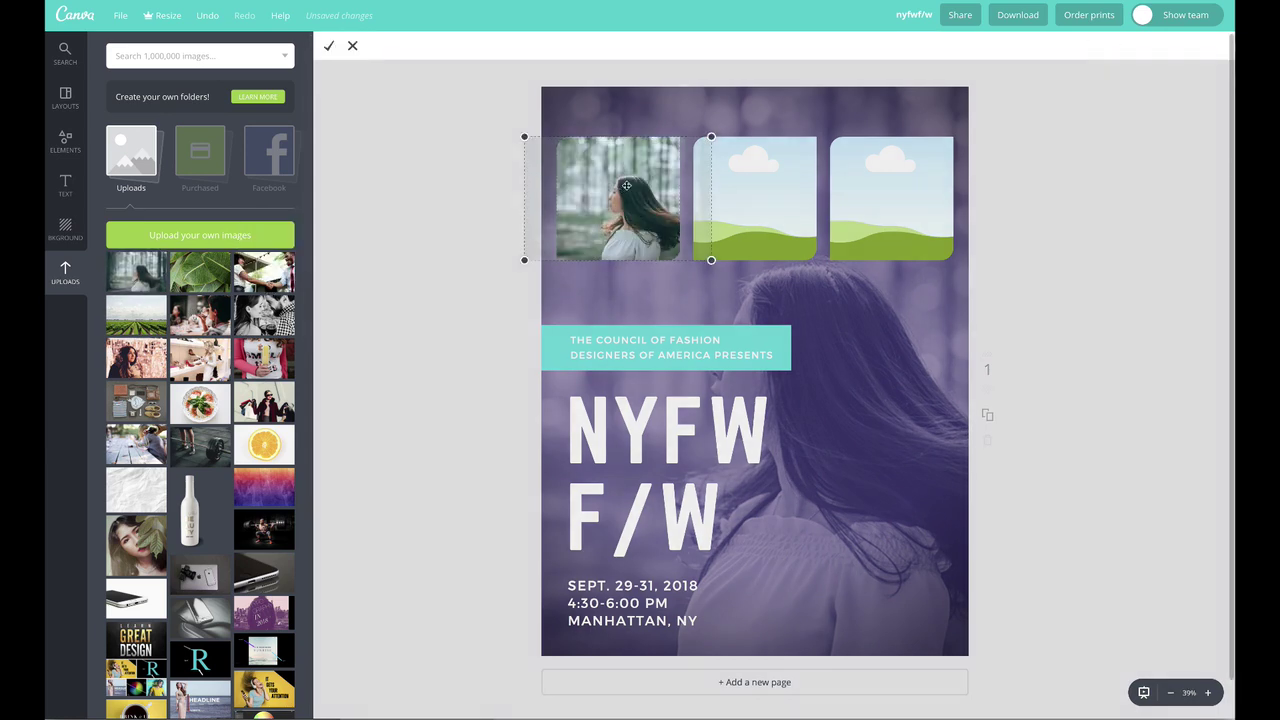
drag(523, 134, 427, 73)
drag(589, 182, 617, 198)
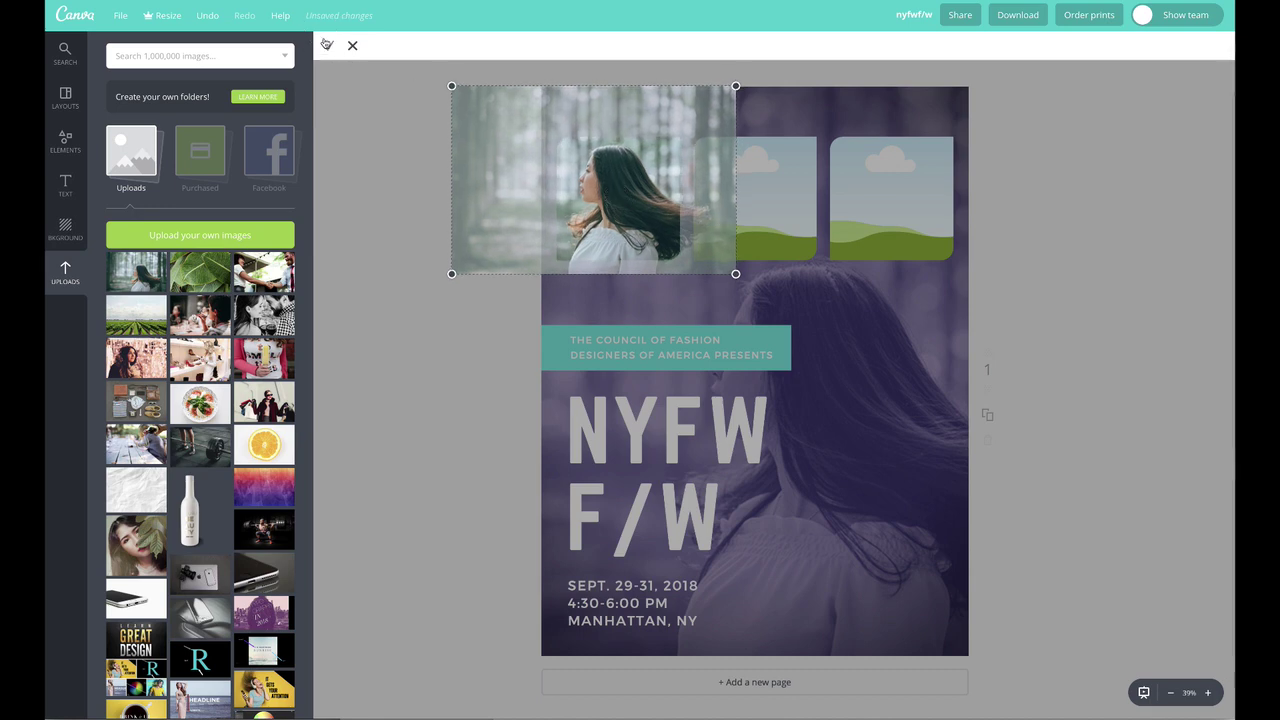
click(328, 46)
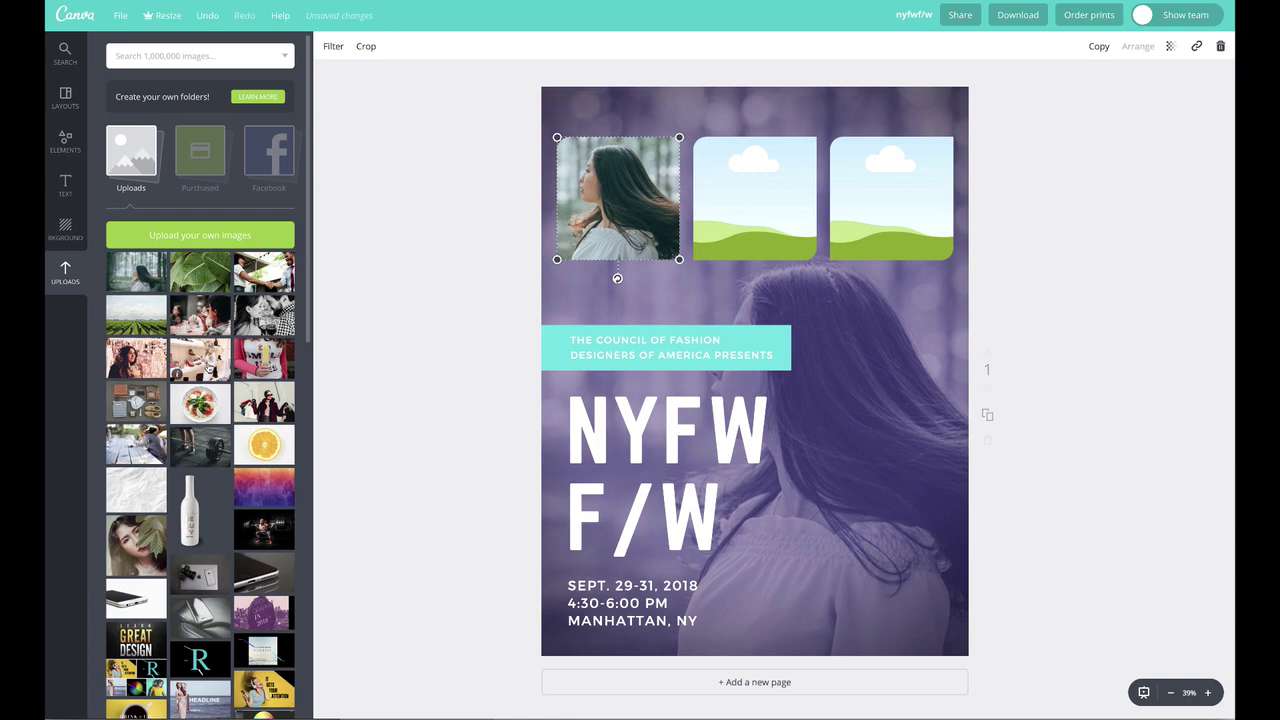
- Fill the second frame with the shoe-store photo, enlarged and repositioned inside it
drag(203, 360, 748, 213)
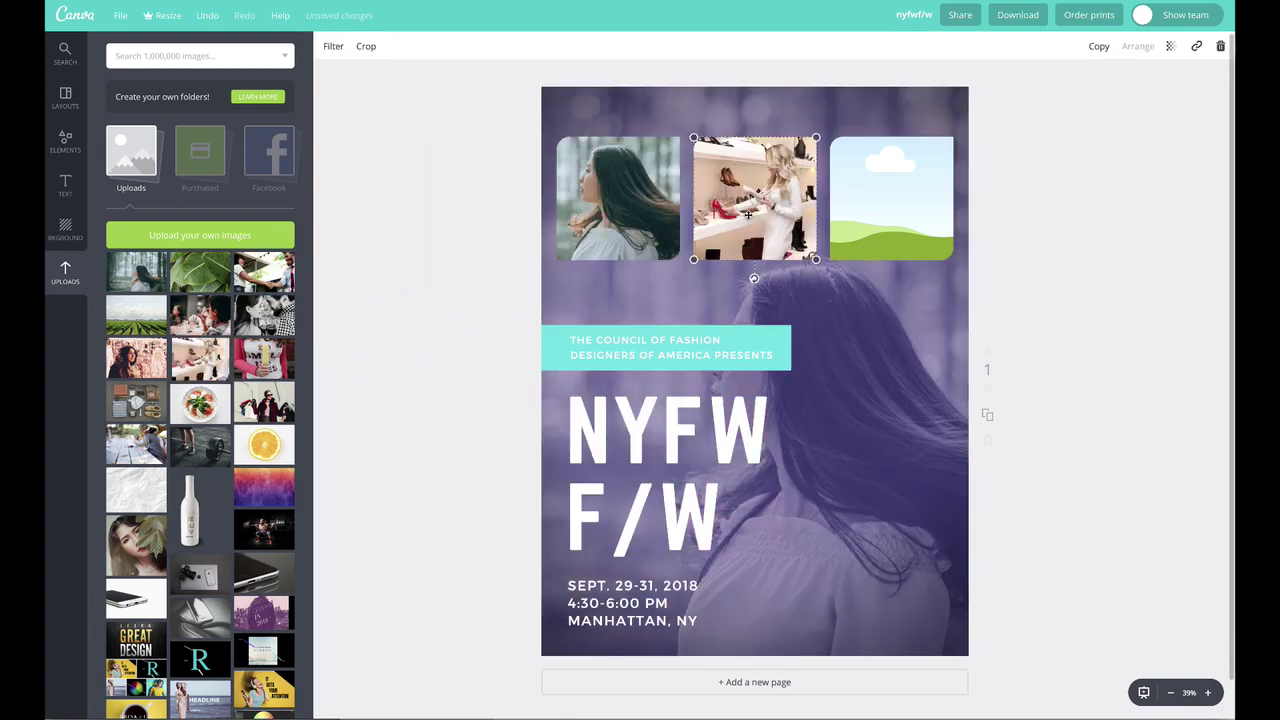
double_click(748, 213)
drag(669, 143, 563, 63)
drag(750, 190, 785, 252)
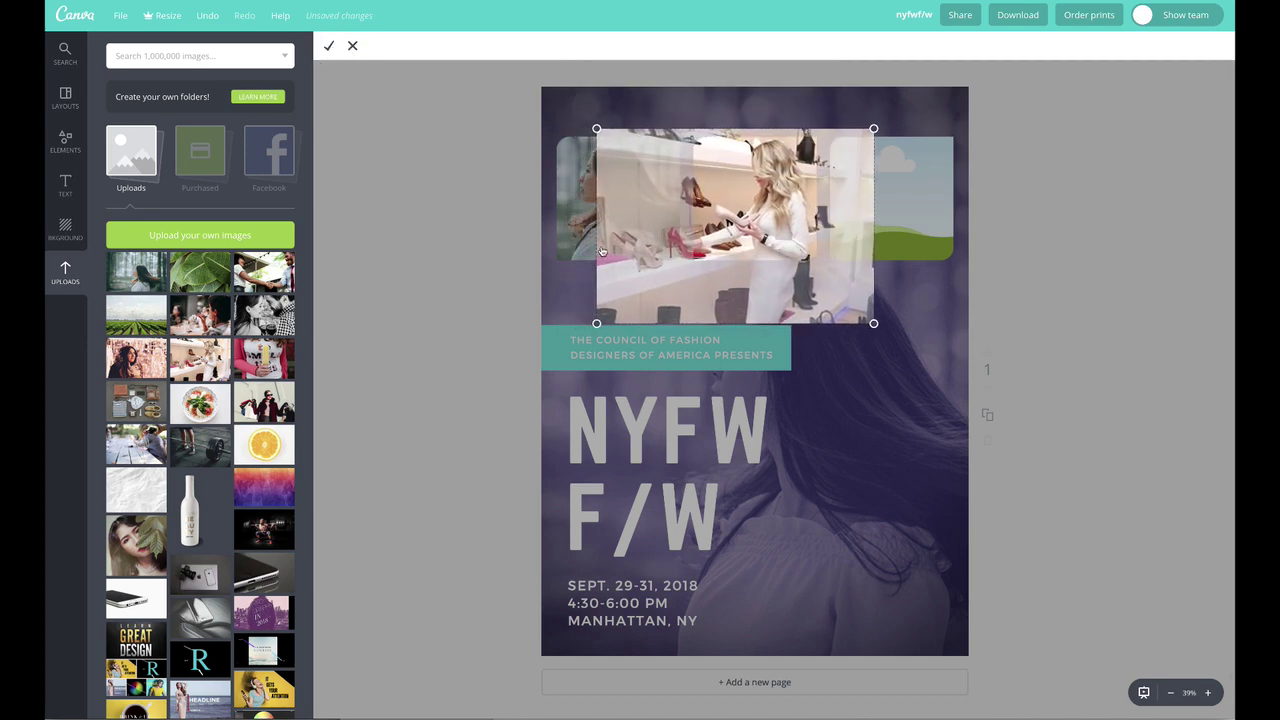
click(331, 48)
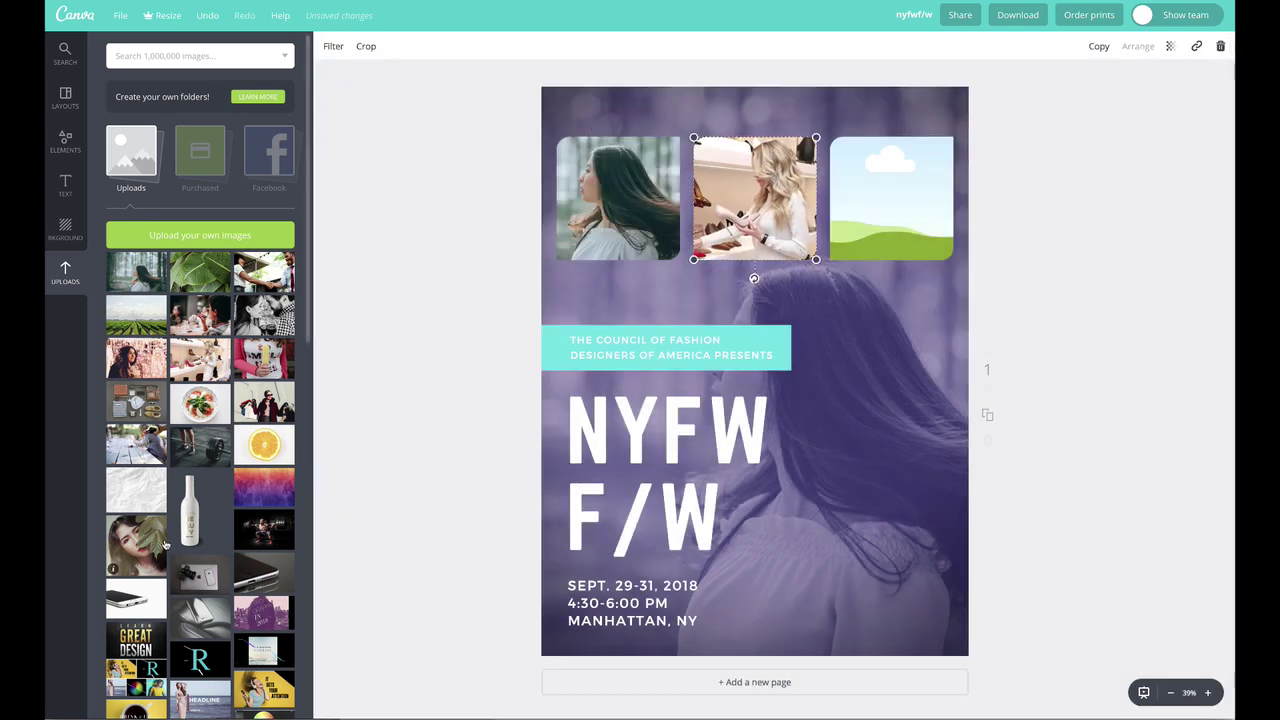
- Fill the third frame with the yellow-shirt photo, enlarged and repositioned inside it
scroll(177, 585, down, 5)
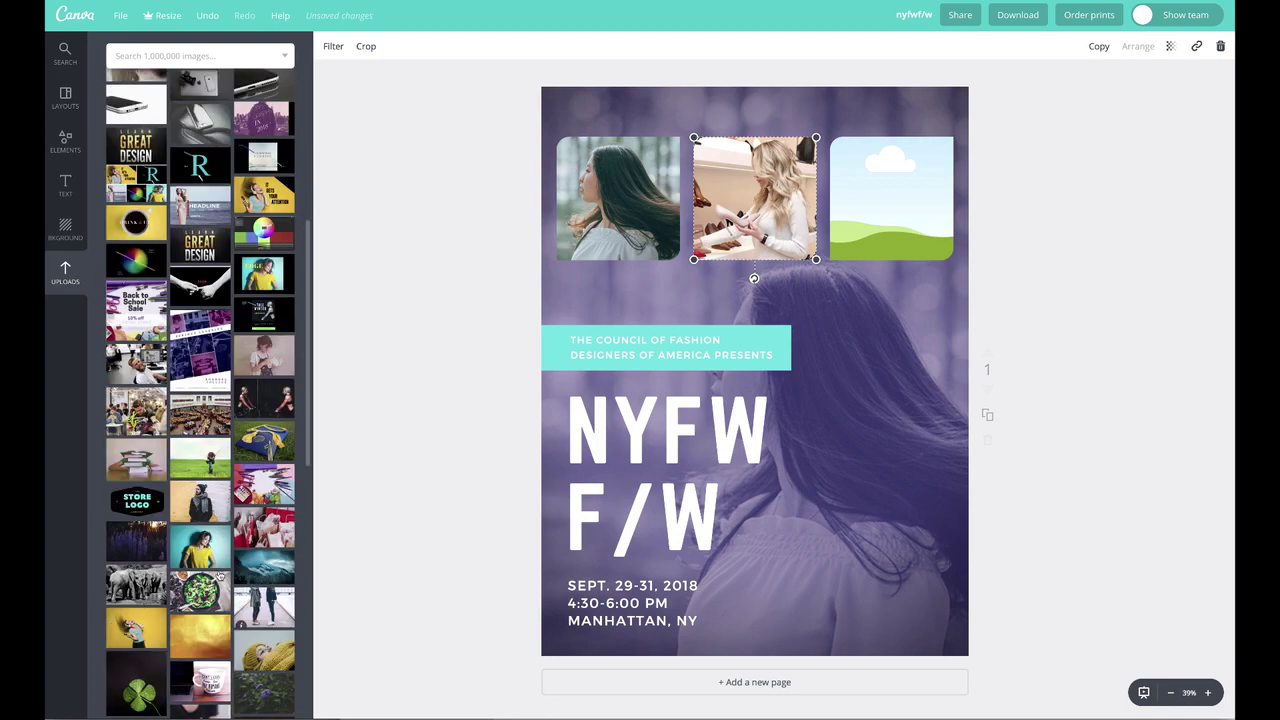
drag(198, 545, 872, 186)
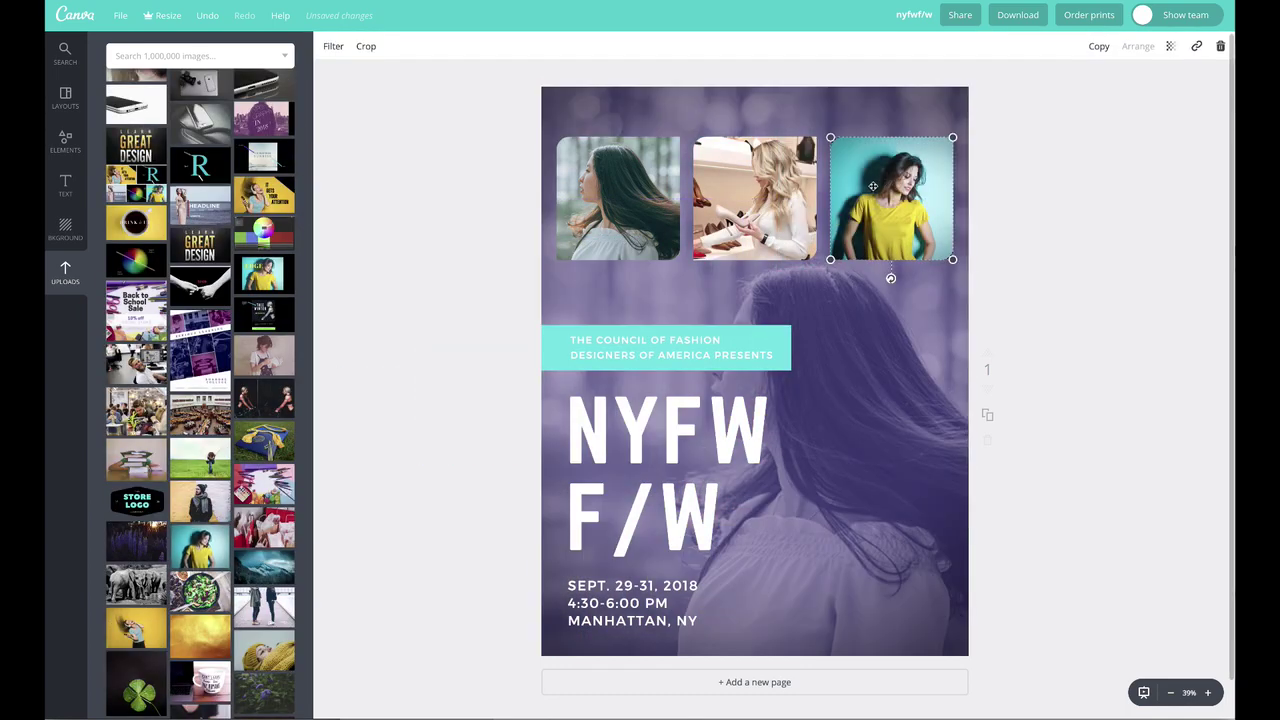
double_click(879, 184)
drag(805, 137, 651, 40)
drag(880, 210, 926, 257)
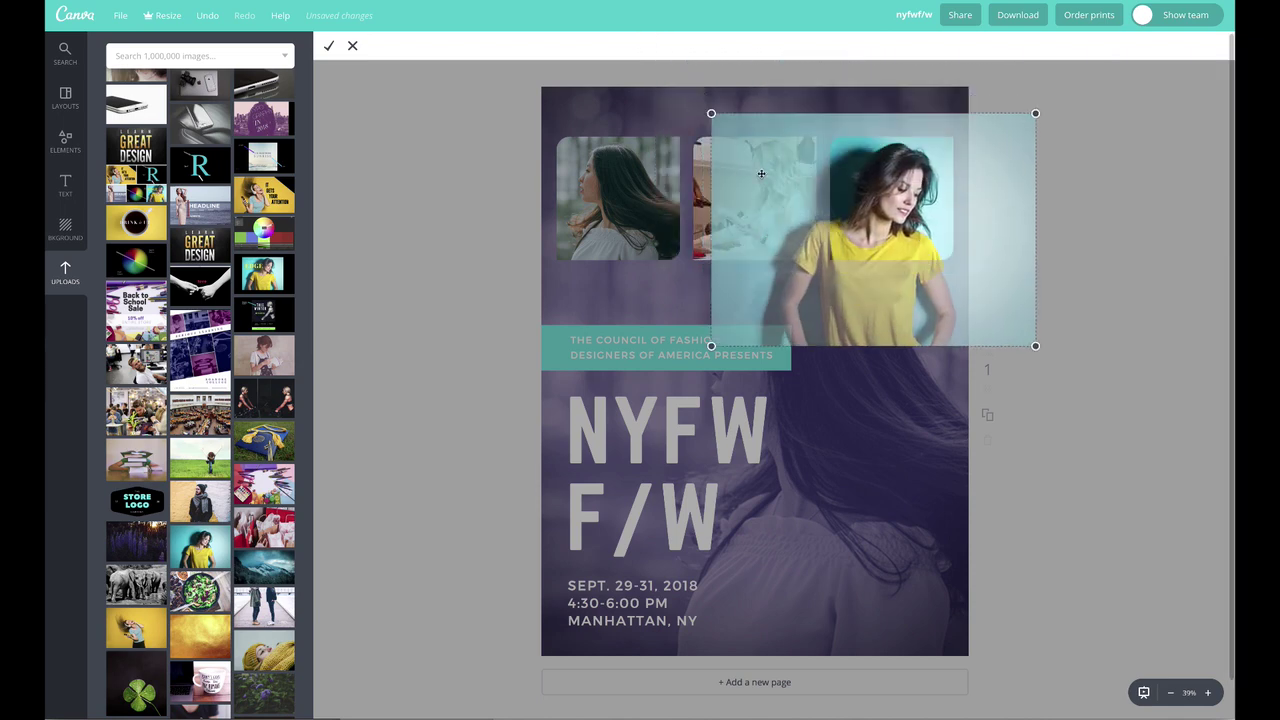
click(329, 46)
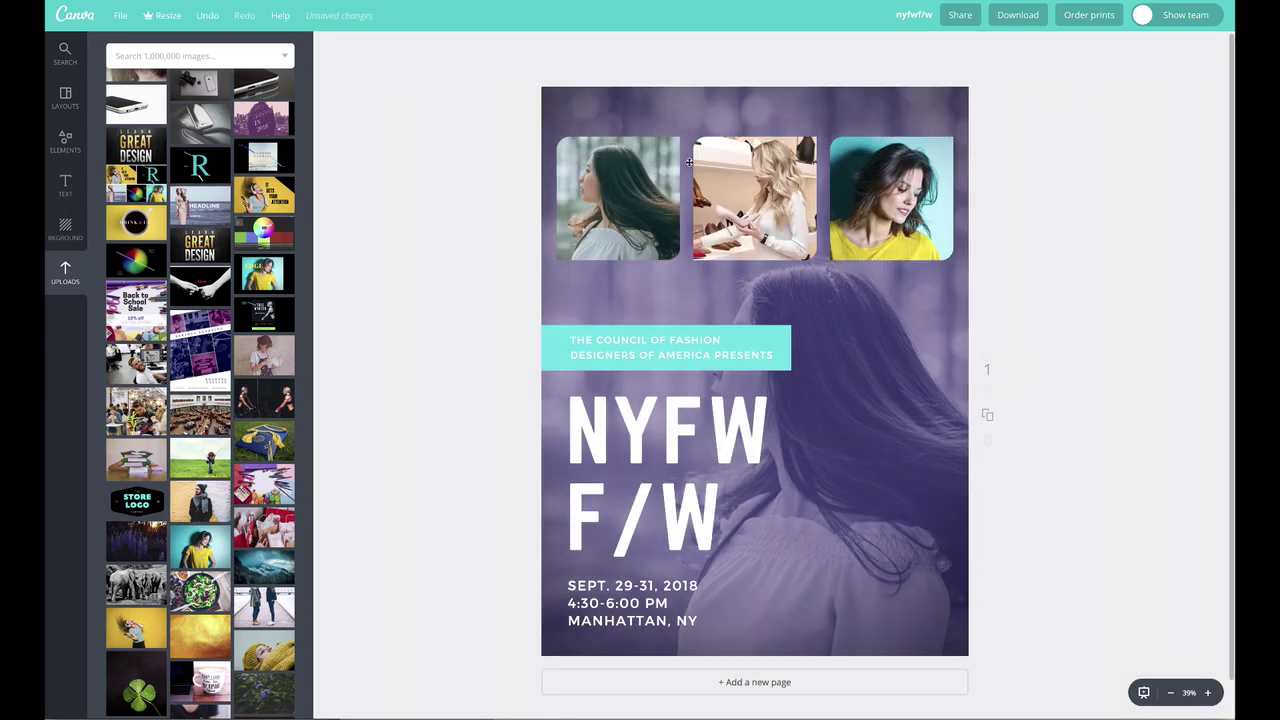
click(655, 191)
- Group the three framed photos, then resize, level and move the group along the poster's top edge
shift+click(750, 186)
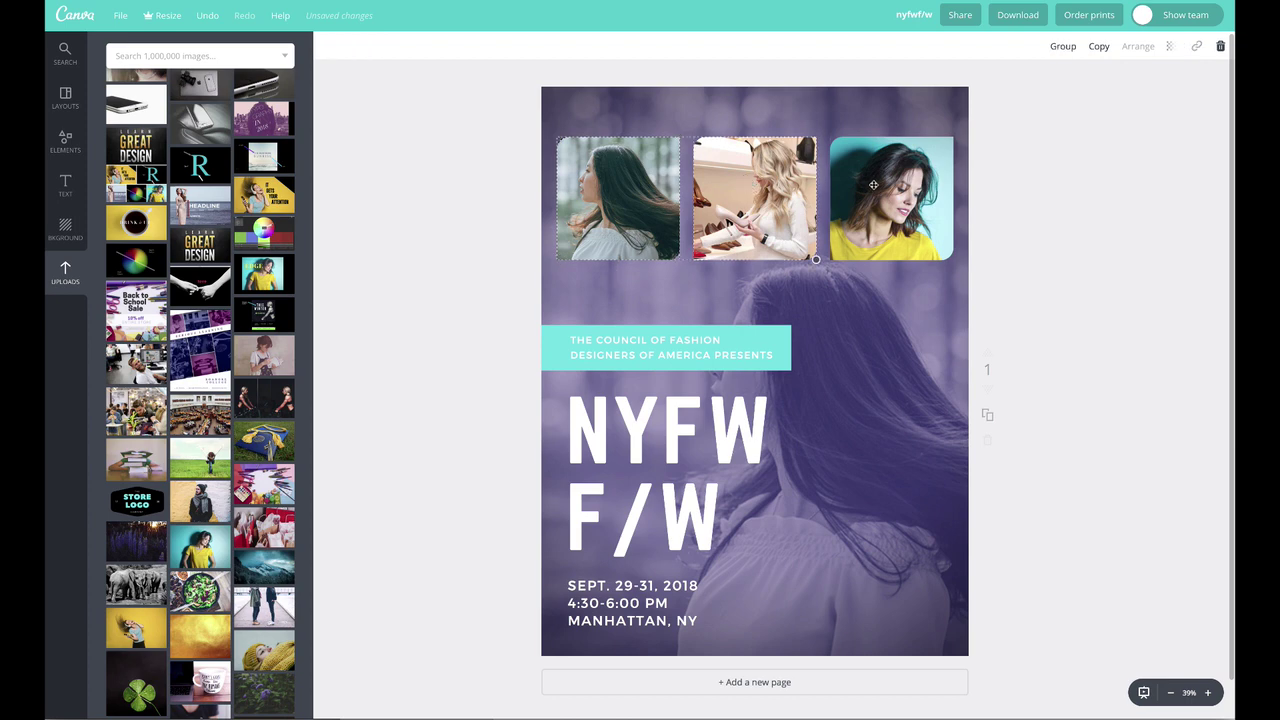
click(1066, 48)
drag(754, 280, 766, 278)
drag(964, 230, 1008, 235)
drag(920, 200, 884, 195)
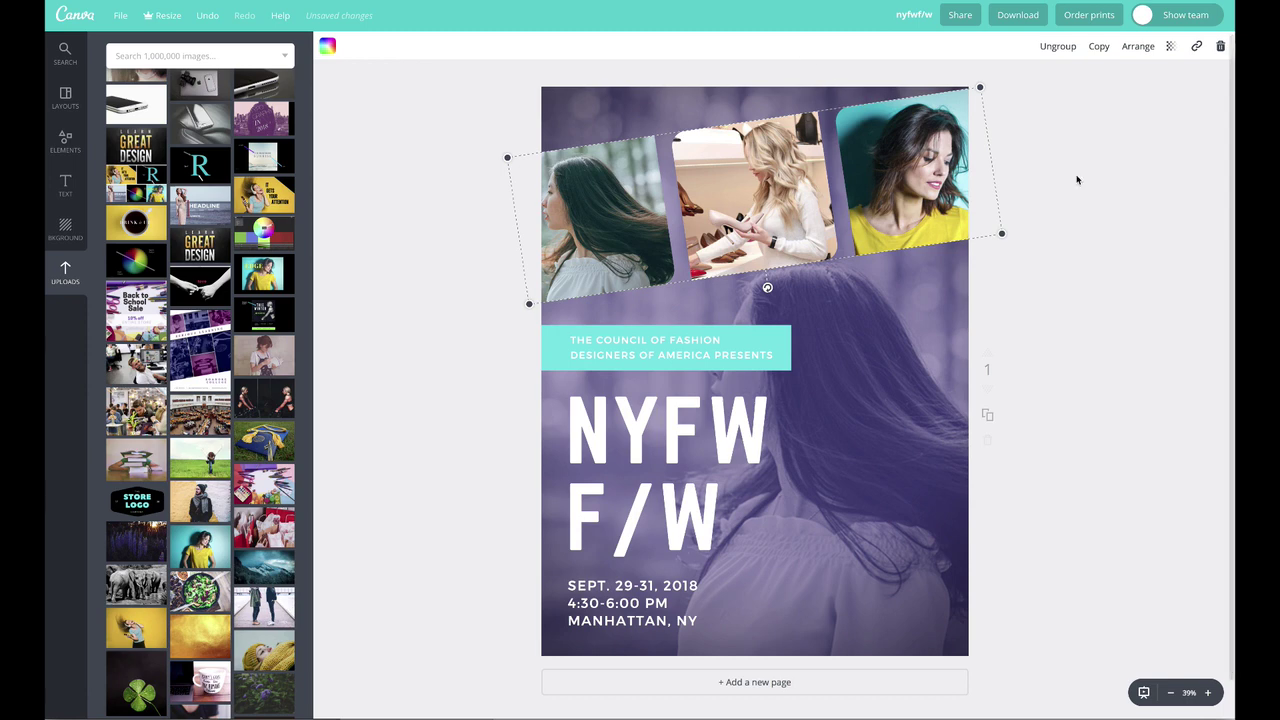
scroll(950, 180, down, 1)
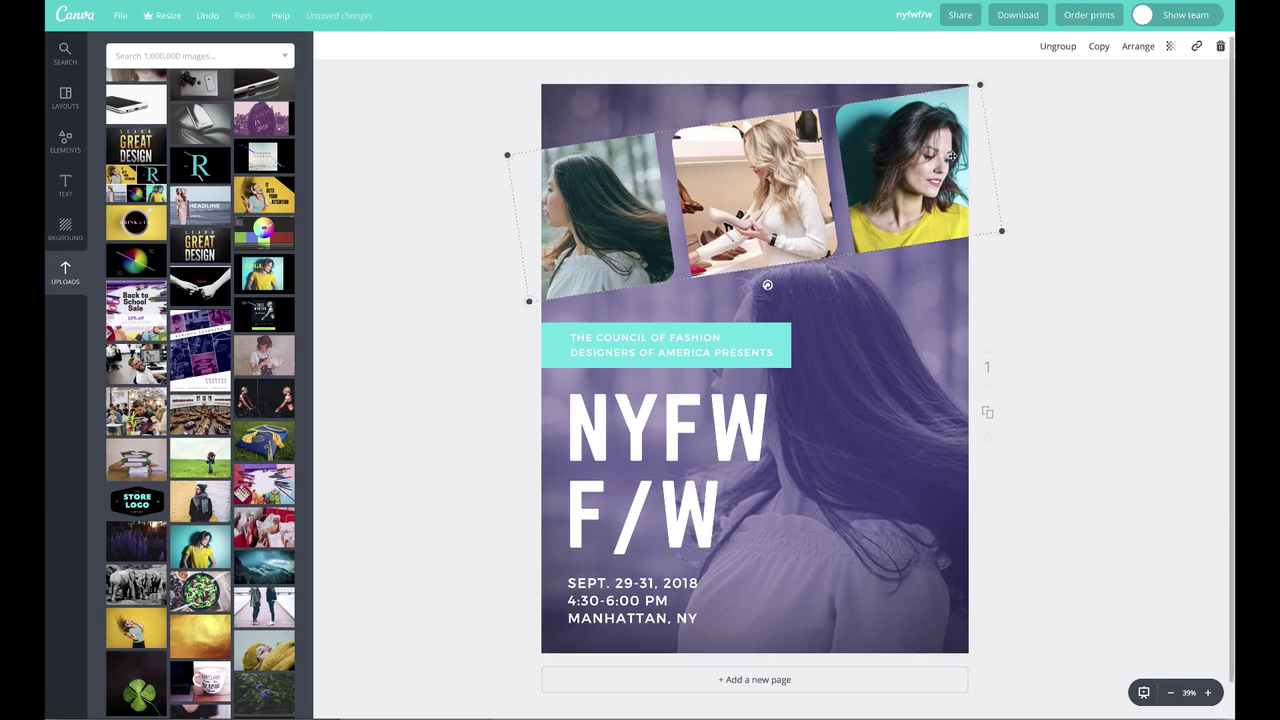
drag(768, 288, 754, 290)
drag(997, 121, 982, 126)
drag(918, 156, 919, 152)
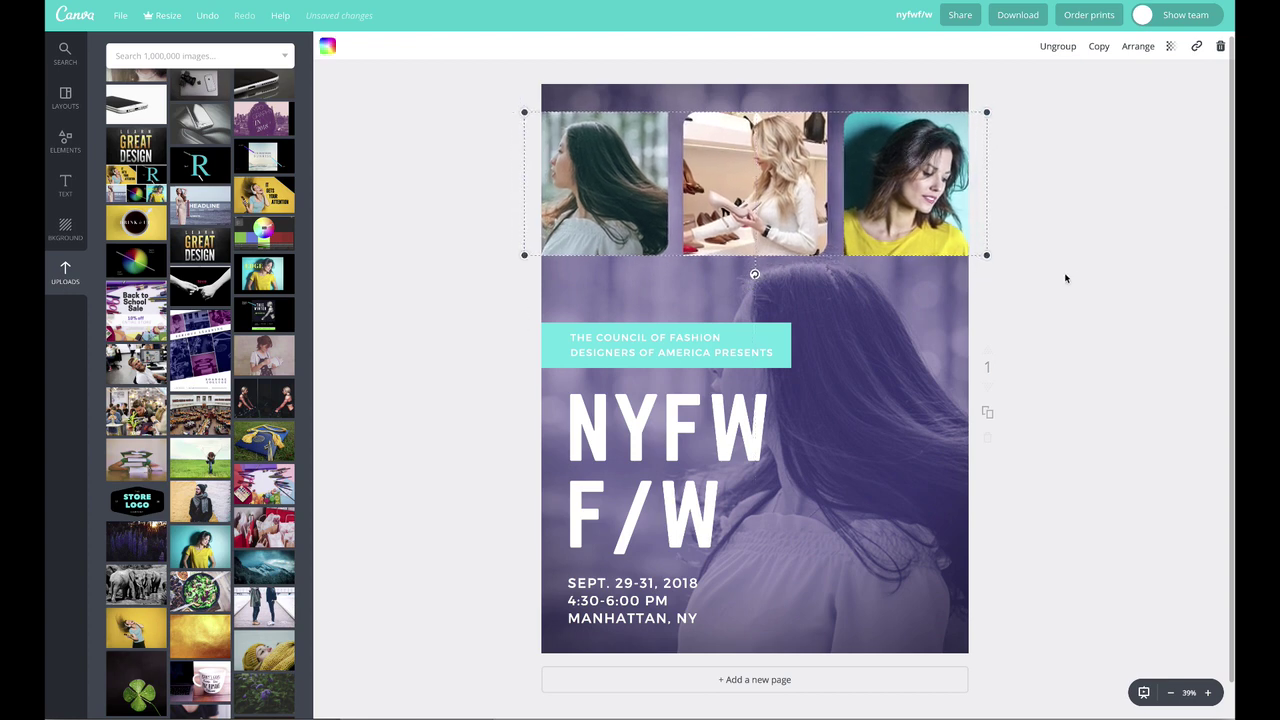
click(824, 356)
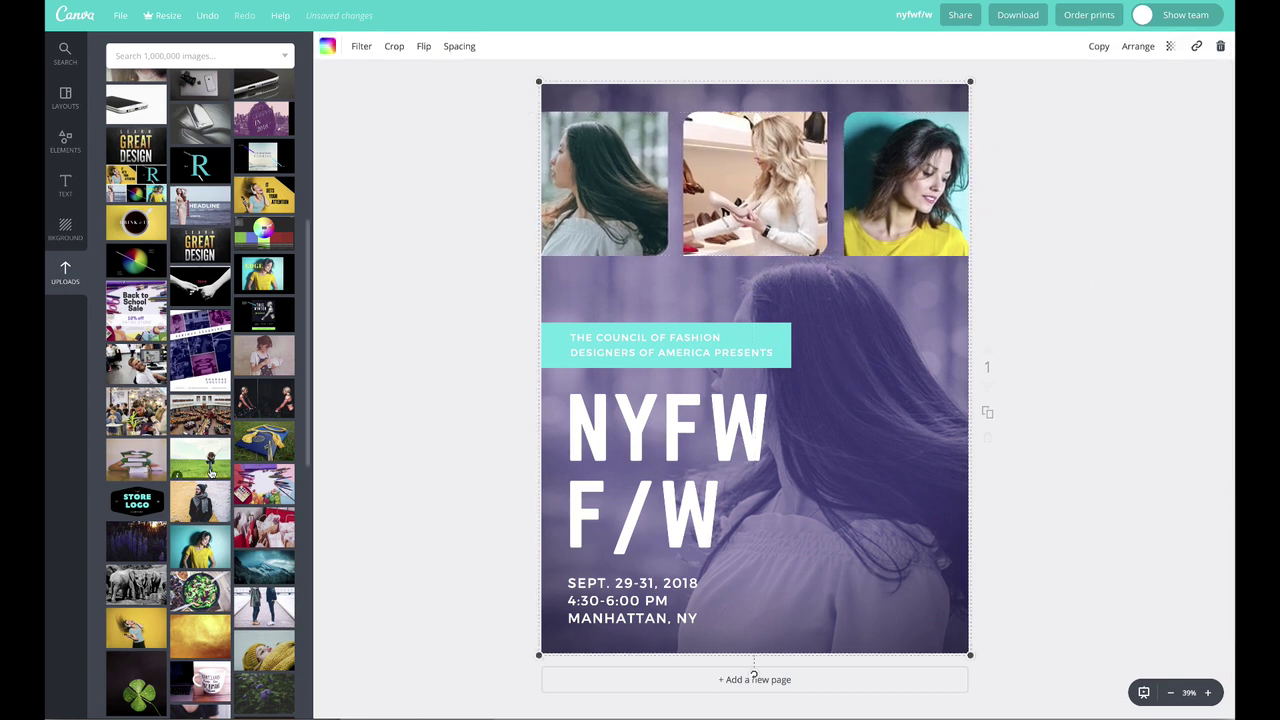
- Try the knit-hat, jeans and woman-with-cup photos as background, settling on the coffee-table photo
scroll(196, 522, up, 5)
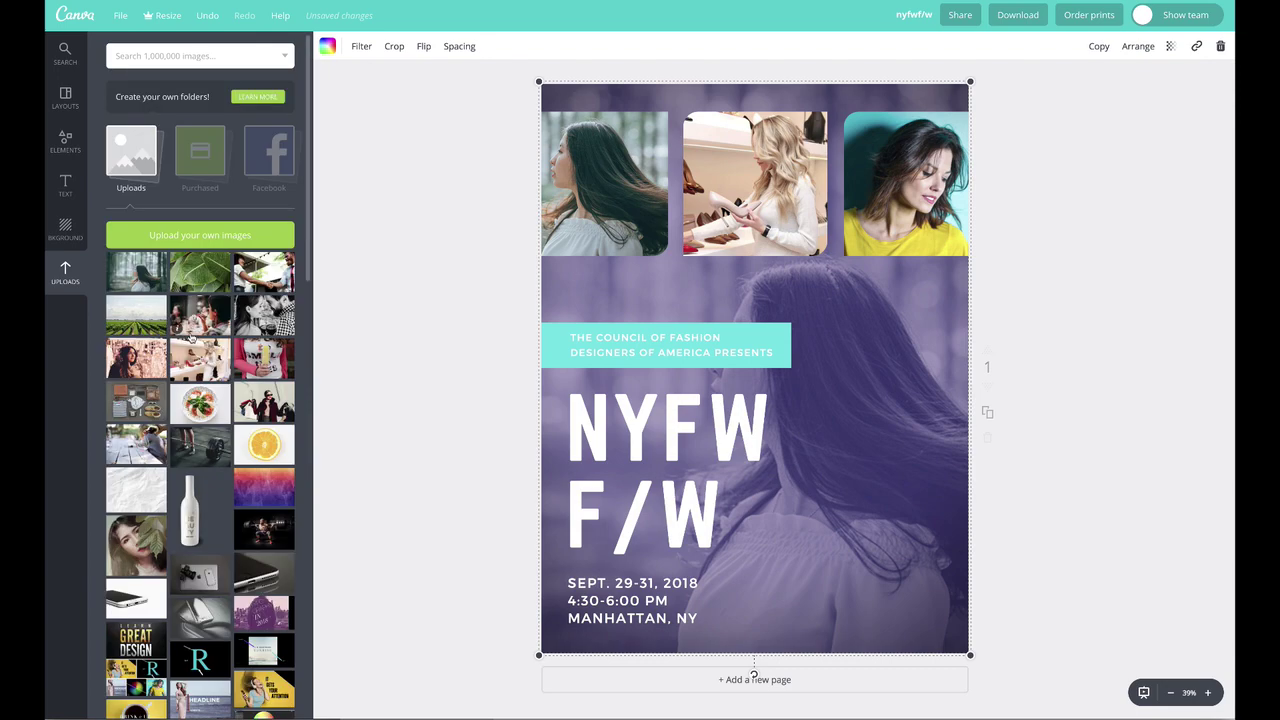
scroll(227, 453, down, 5)
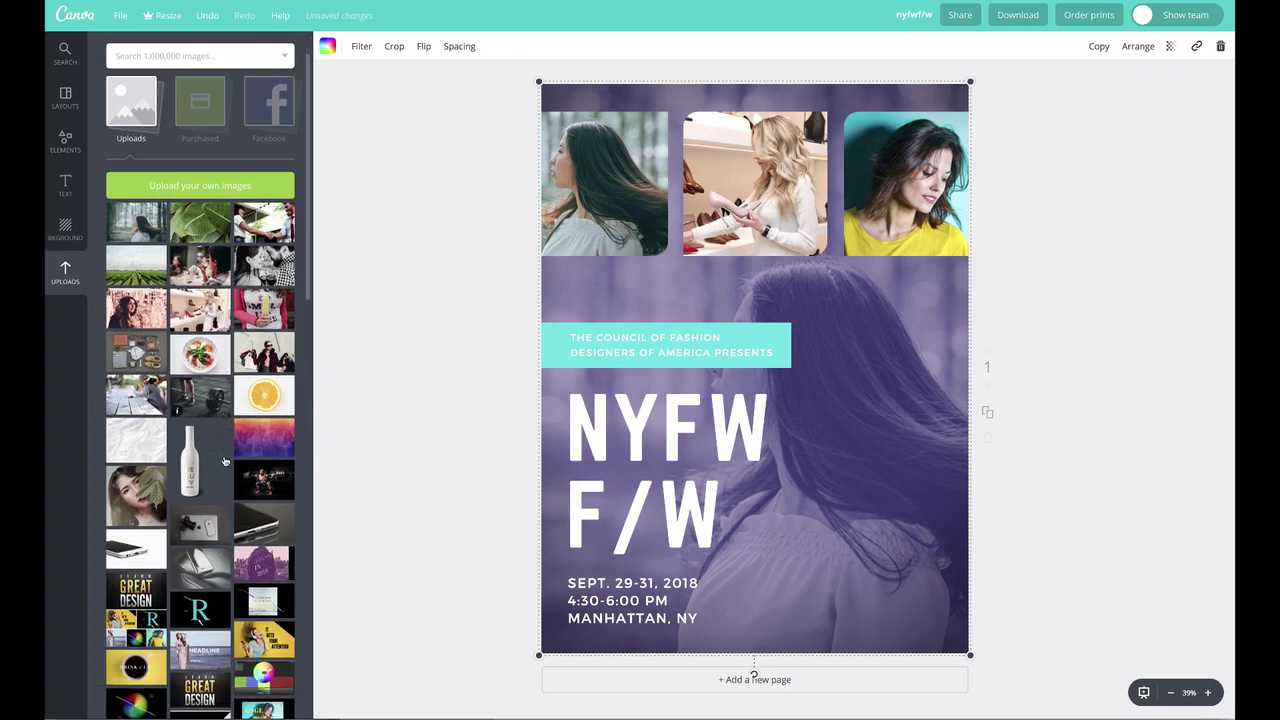
scroll(227, 463, down, 5)
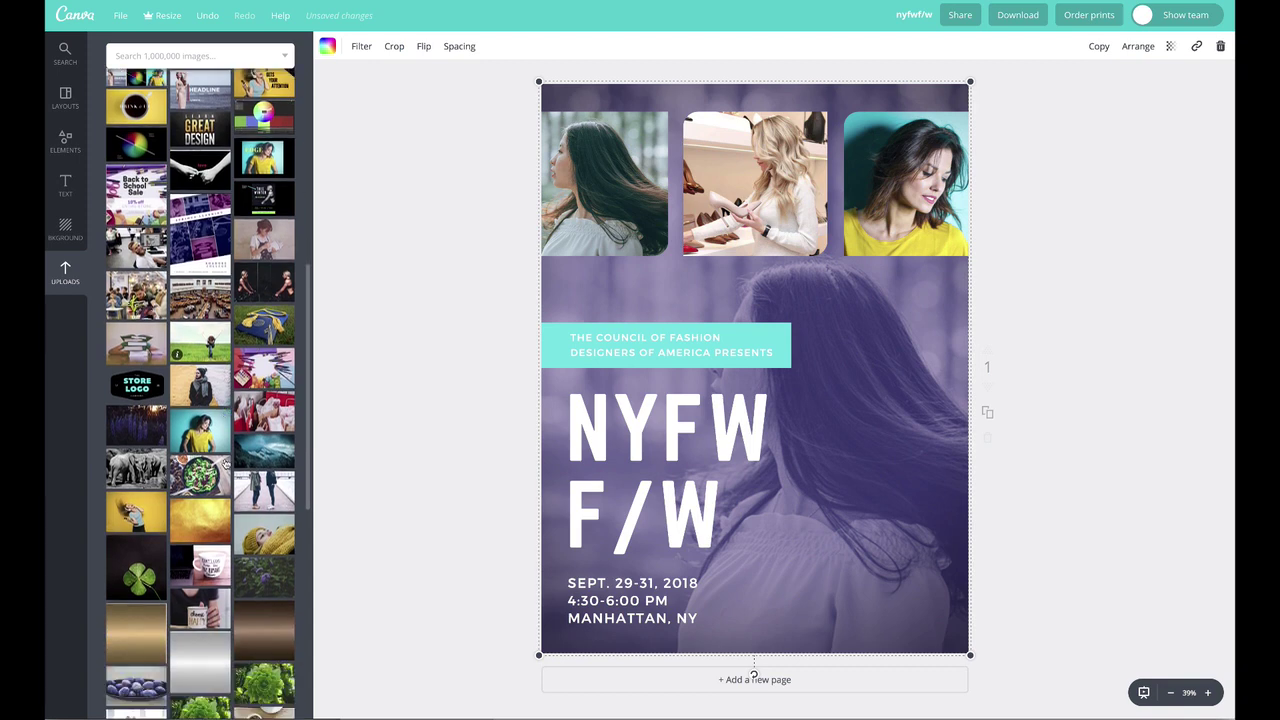
scroll(227, 463, down, 2)
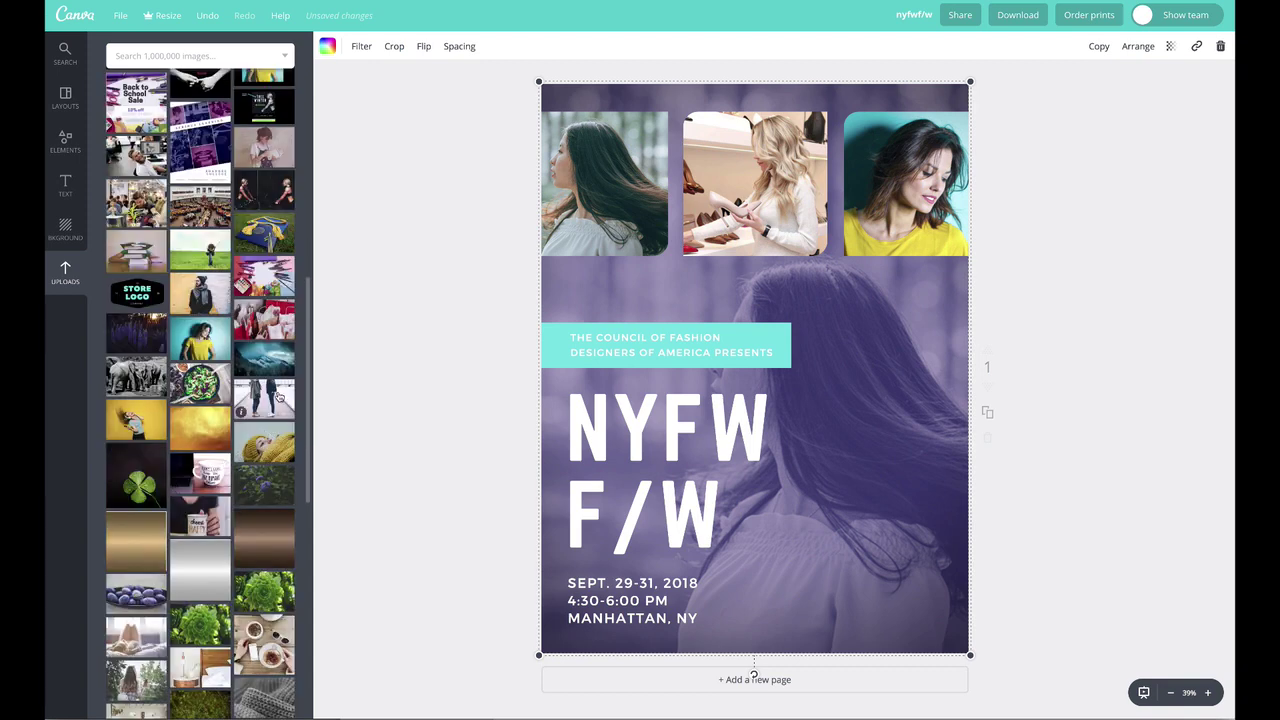
drag(293, 441, 850, 449)
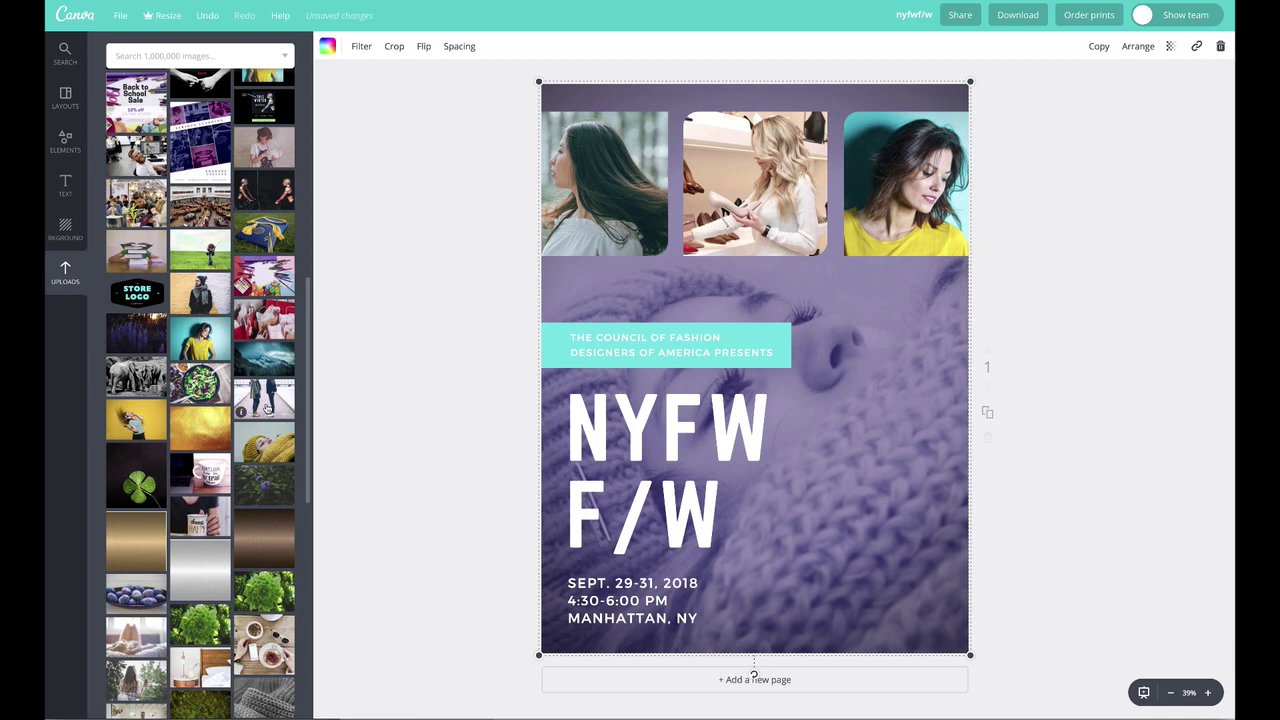
drag(266, 405, 852, 415)
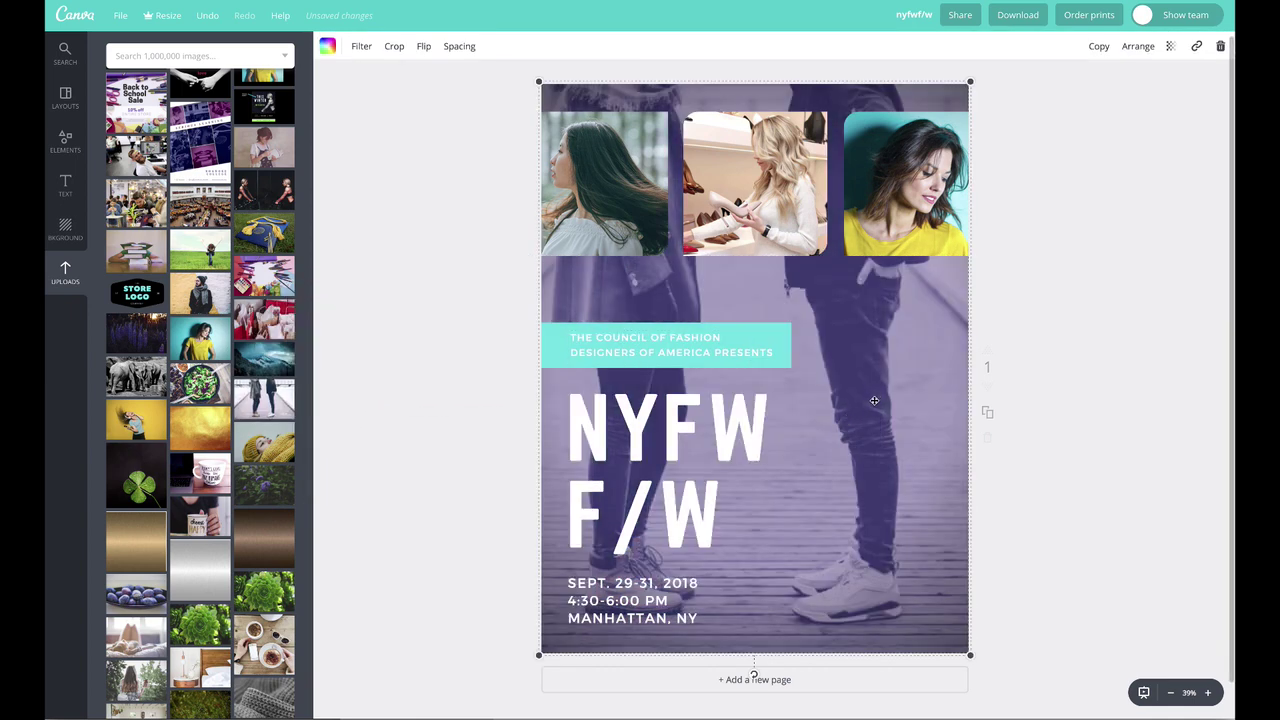
drag(262, 441, 806, 443)
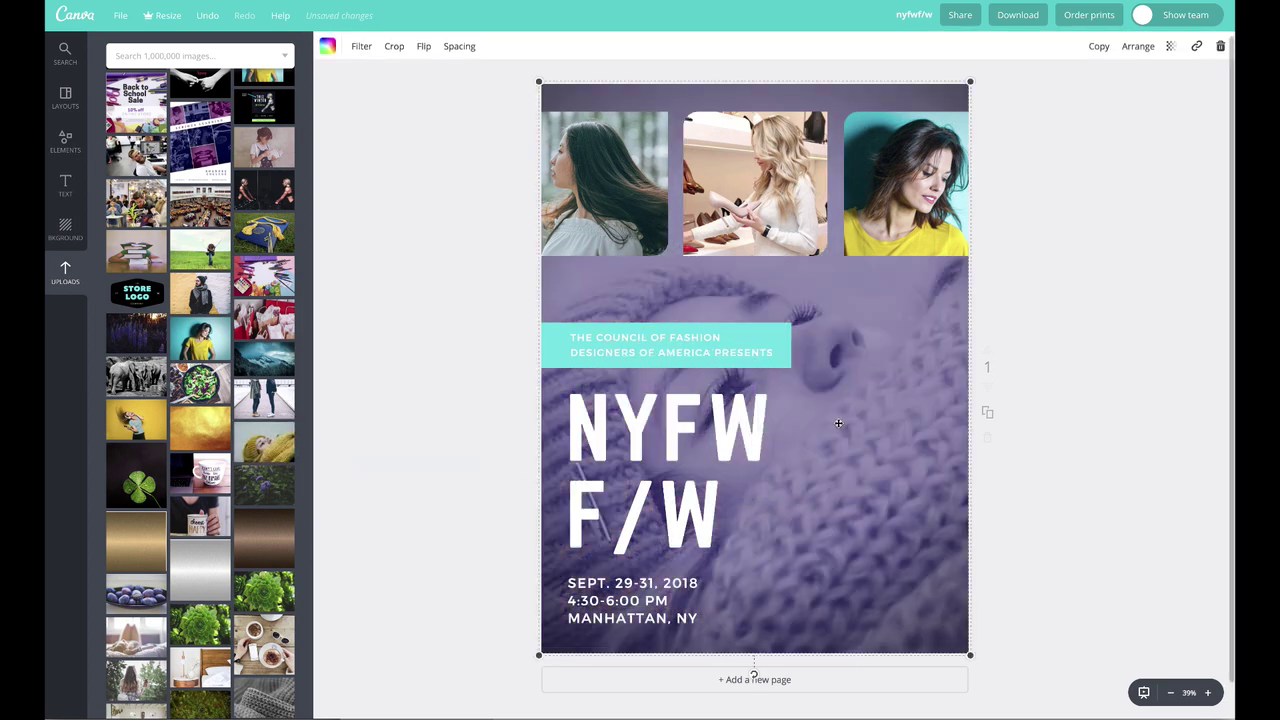
scroll(243, 559, down, 2)
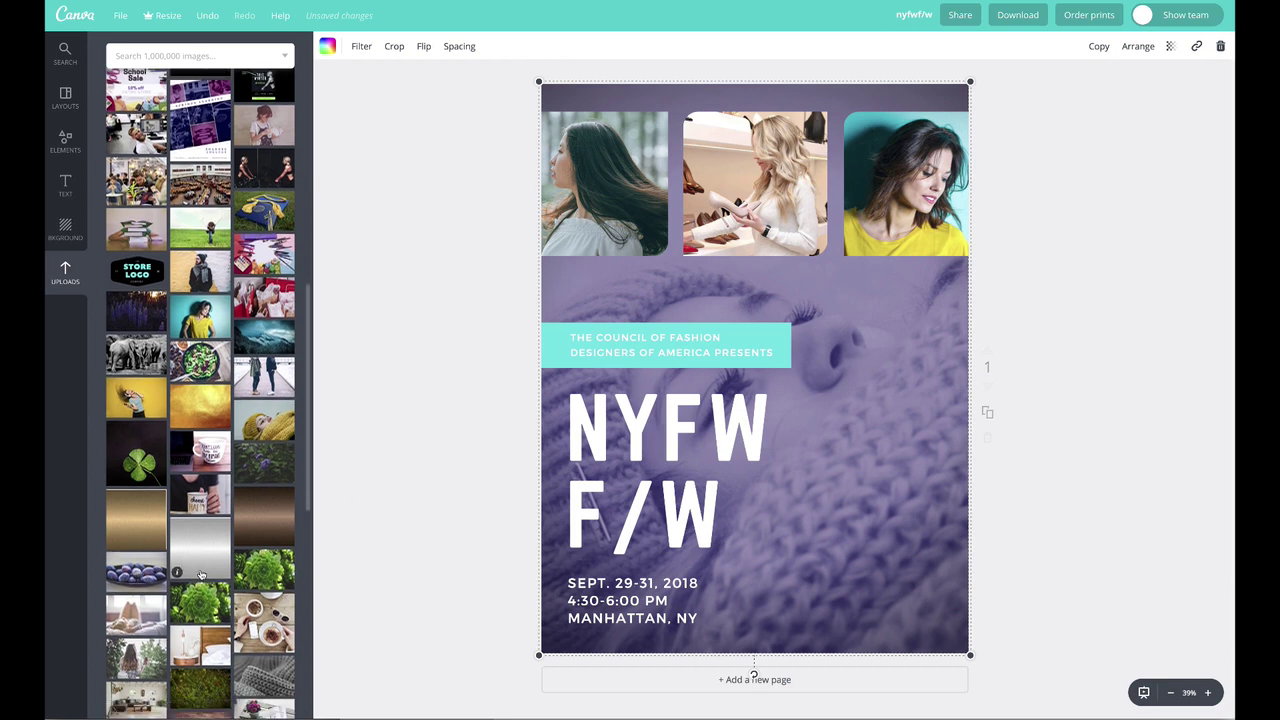
drag(130, 600, 855, 505)
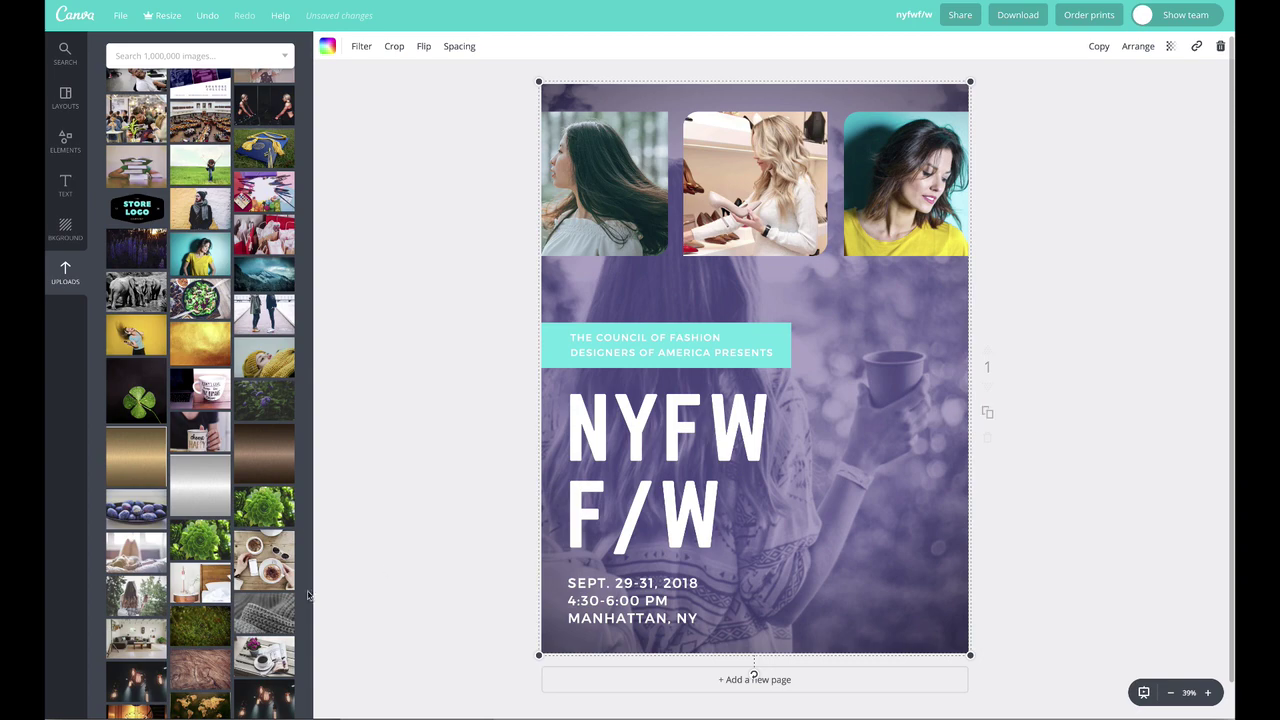
scroll(197, 580, down, 3)
drag(272, 428, 829, 434)
- Shrink the three-photo group slightly and raise it near the poster top, inset from both sides
click(463, 311)
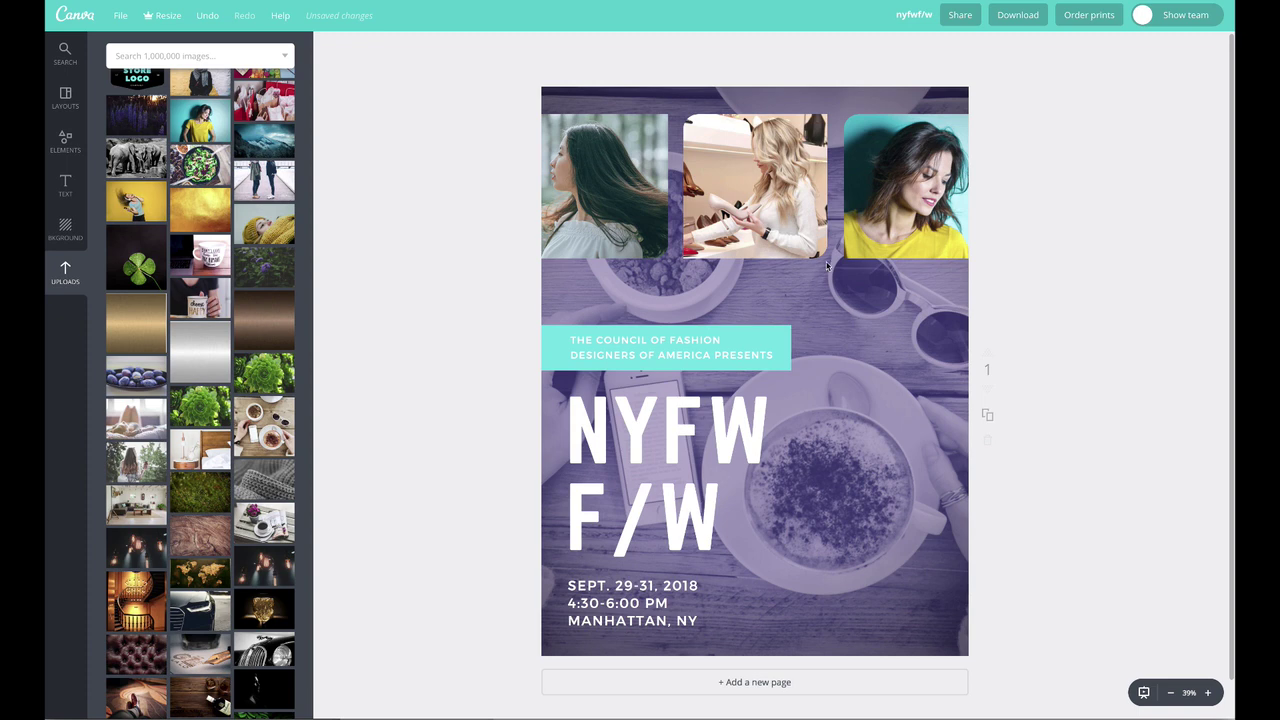
click(650, 200)
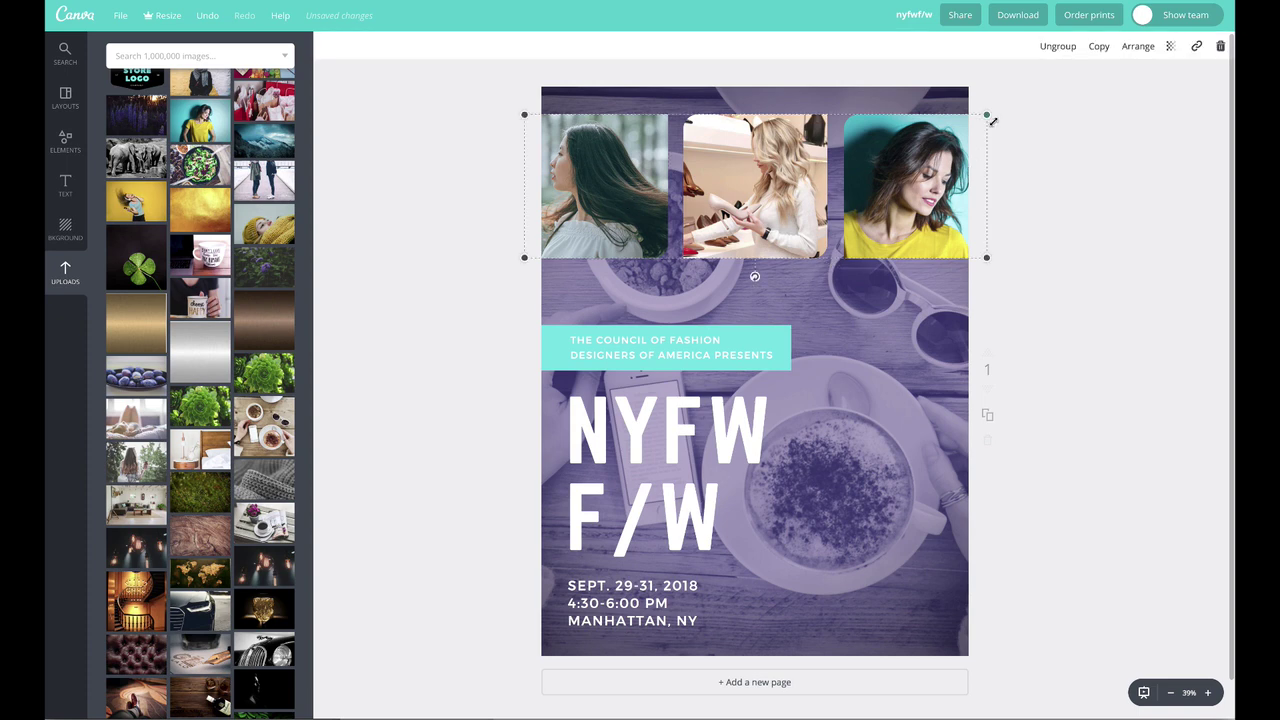
drag(992, 120, 946, 126)
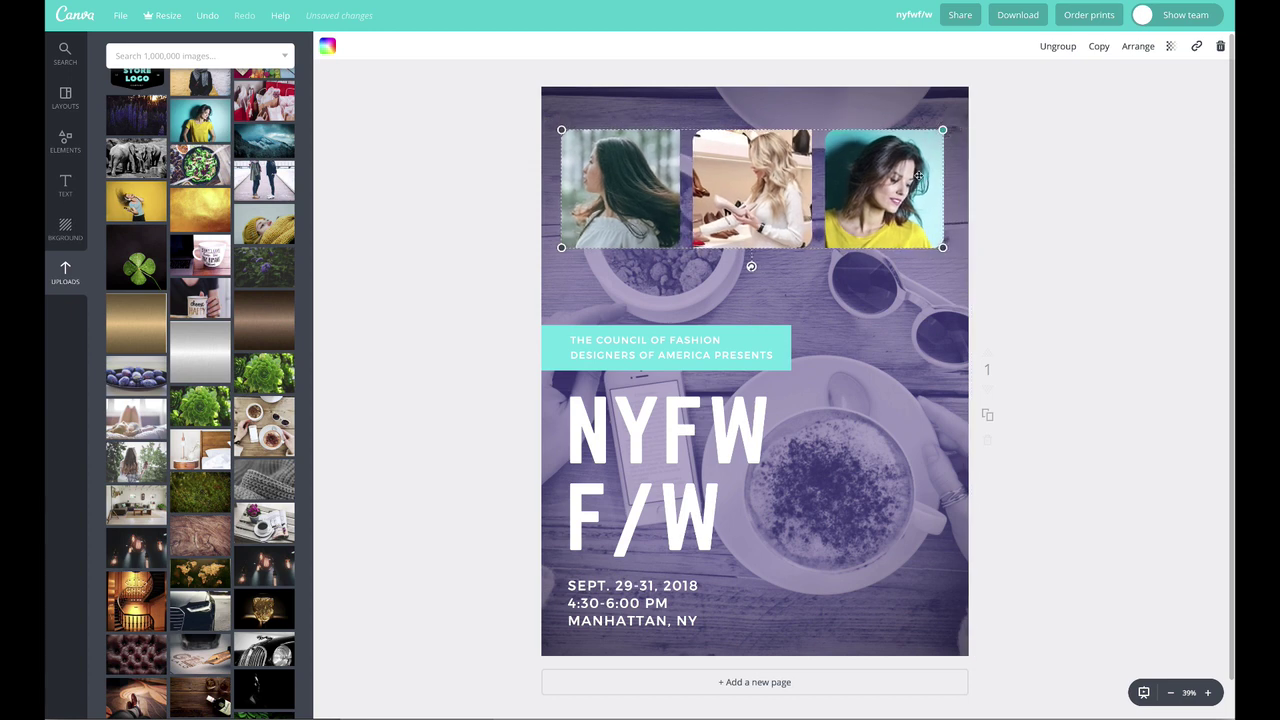
drag(920, 170, 921, 148)
click(1085, 208)
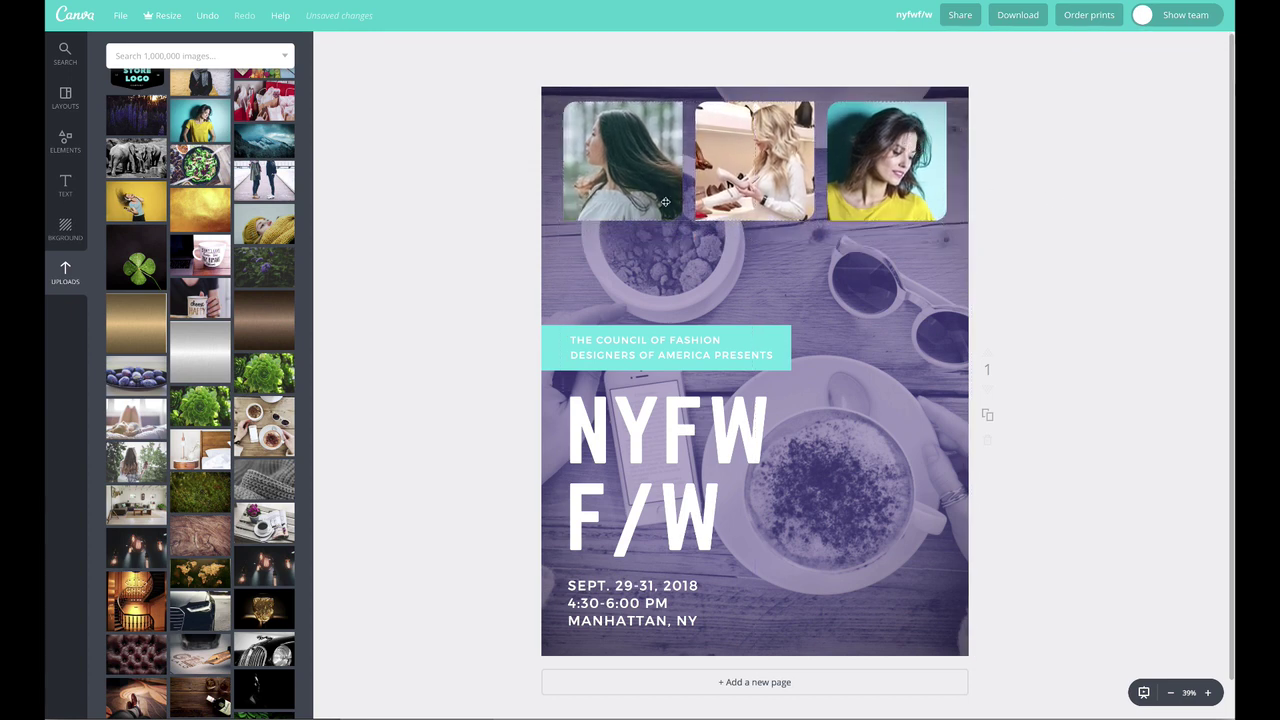